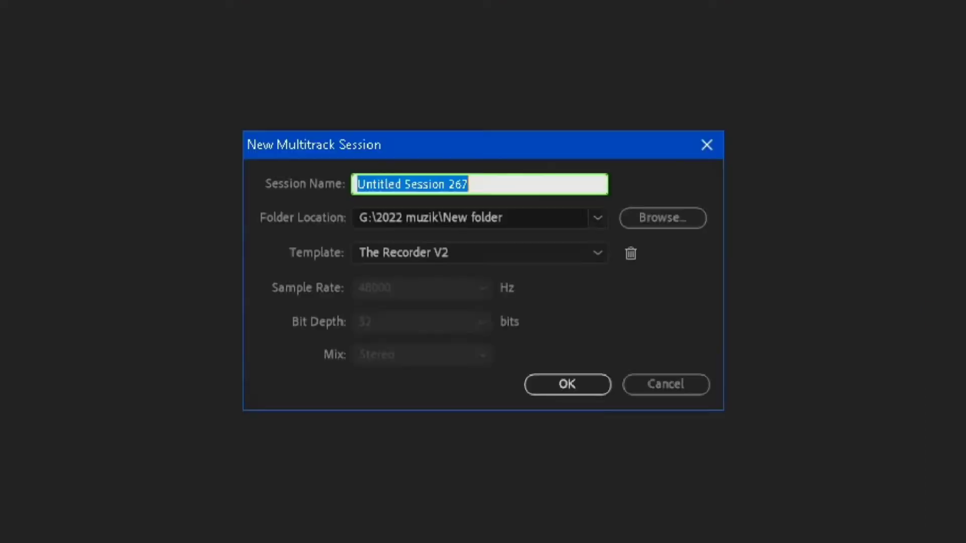
Step: Set the new multitrack session's template to None
{"action": "left_click", "coordinate": [456, 260]}
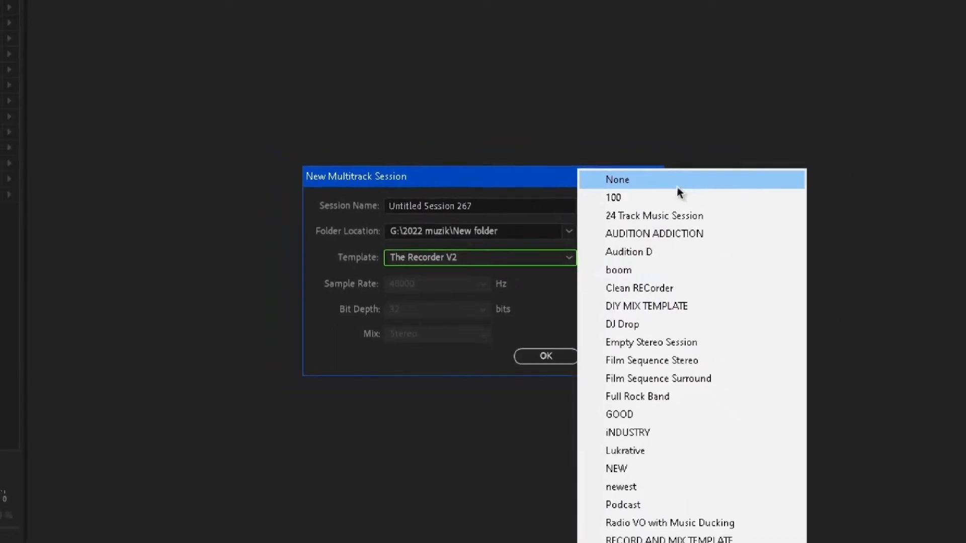
{"action": "left_click", "coordinate": [686, 184]}
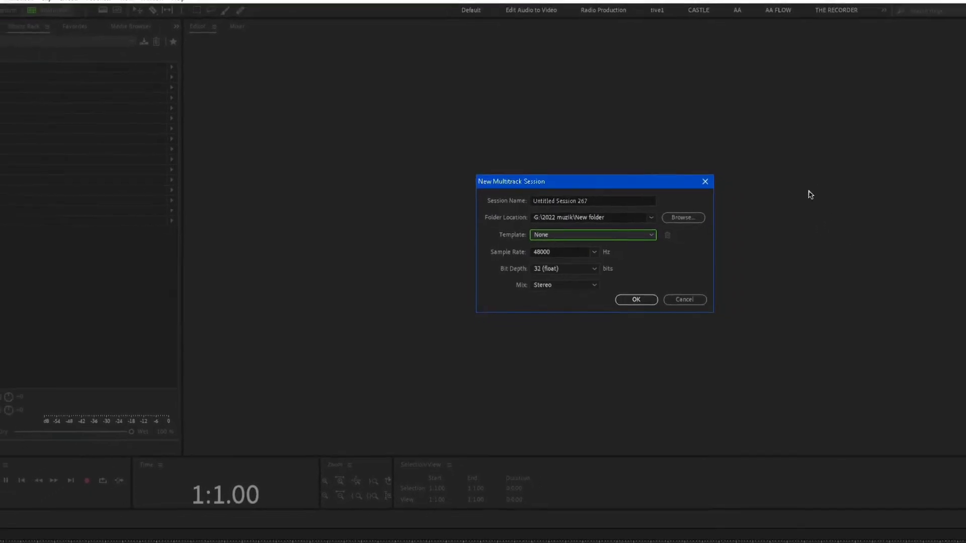
Step: Name the new multitrack session 'Recording Template'
{"action": "left_click", "coordinate": [592, 203]}
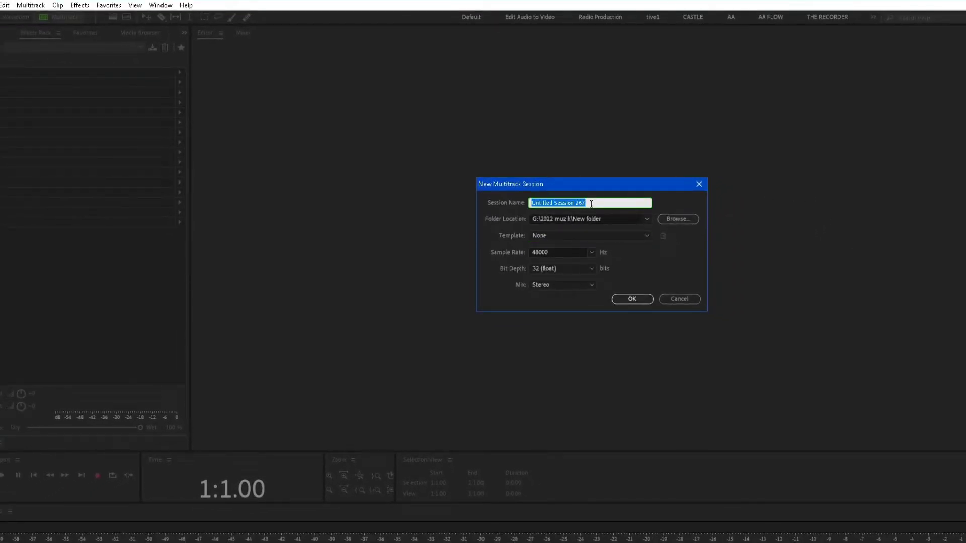
{"action": "type", "text": "R"}
{"action": "type", "text": "e"}
{"action": "type", "text": "cor"}
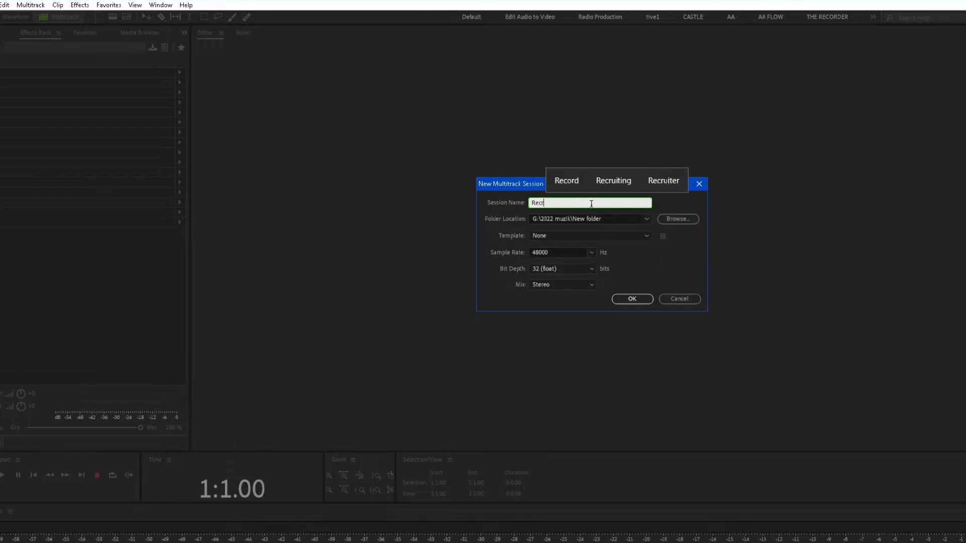
{"action": "type", "text": "di"}
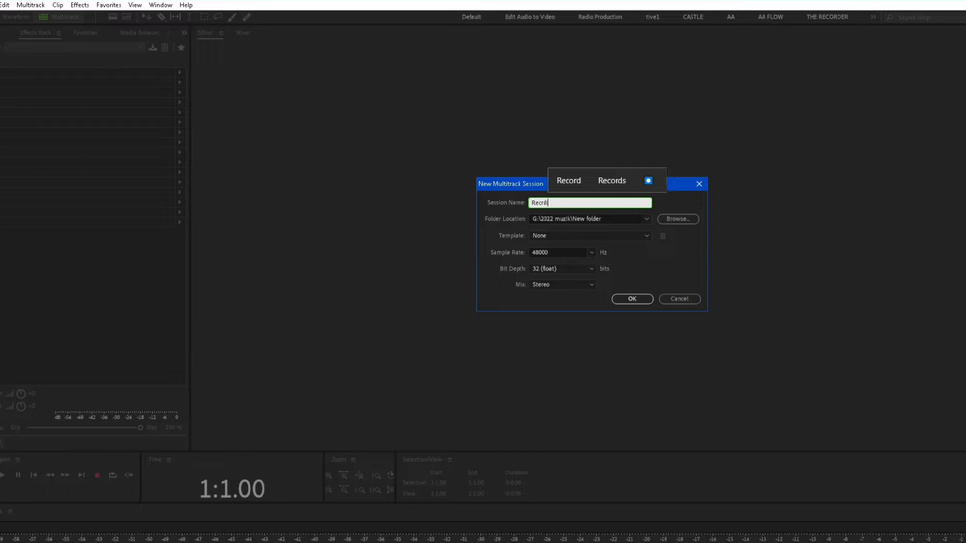
{"action": "key", "text": "BackSpace"}
{"action": "key", "text": "BackSpace"}
{"action": "key", "text": "BackSpace"}
{"action": "type", "text": "ording "}
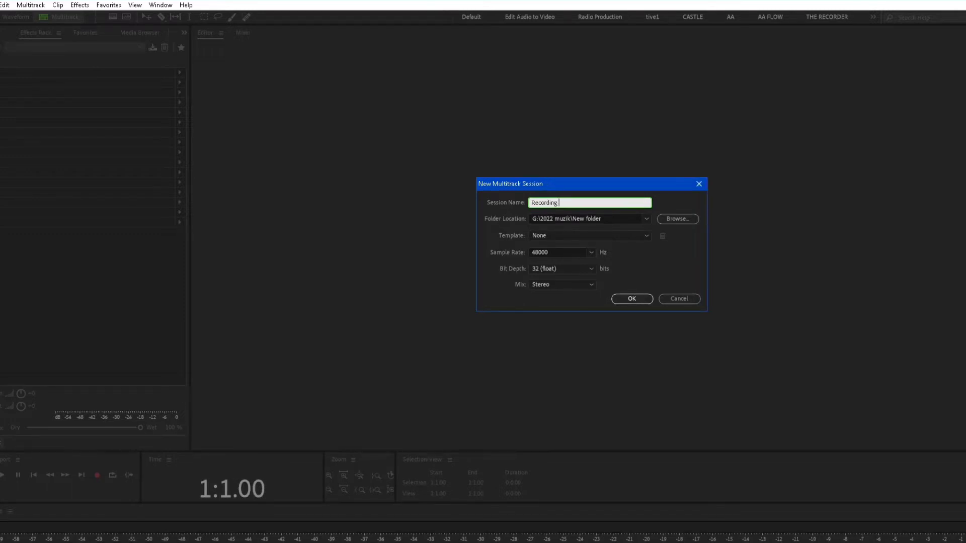
{"action": "type", "text": "Te"}
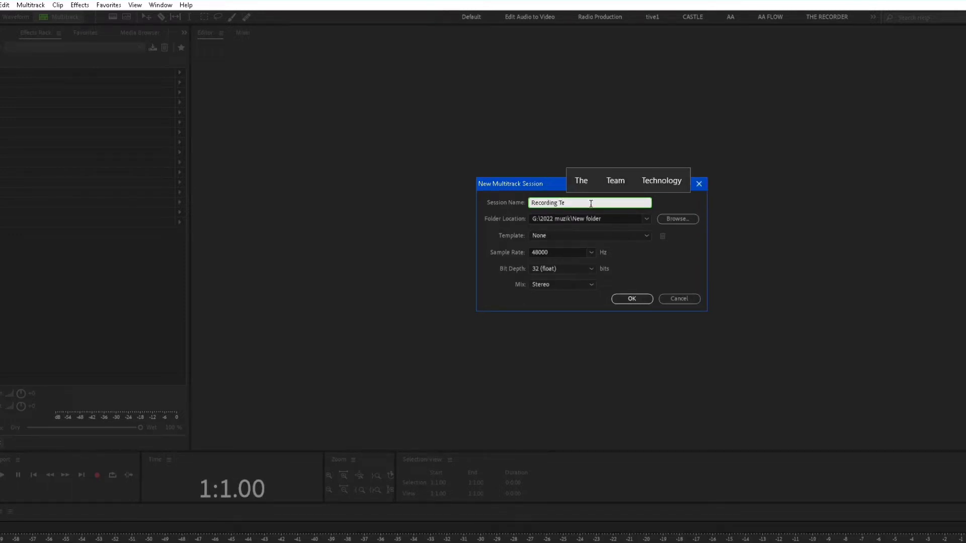
{"action": "type", "text": "mplat"}
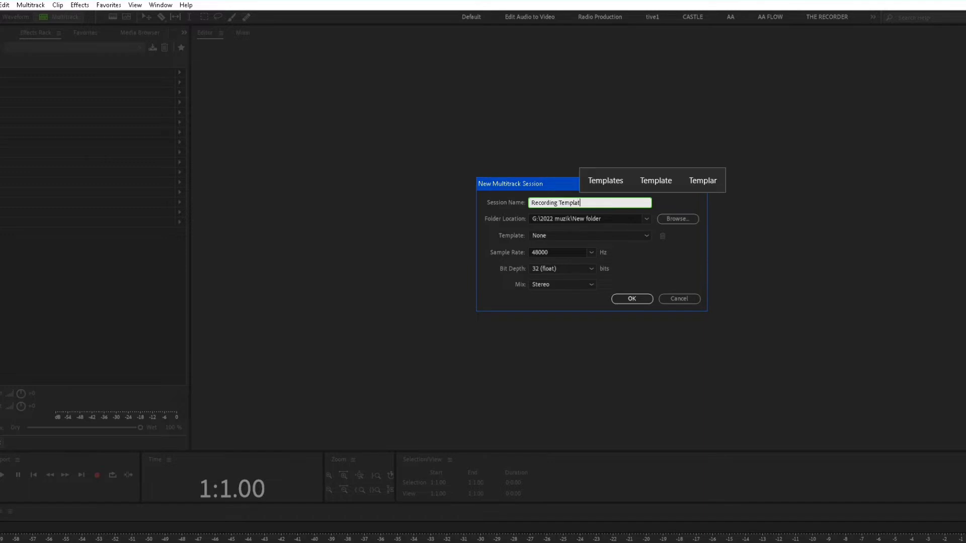
{"action": "type", "text": "e"}
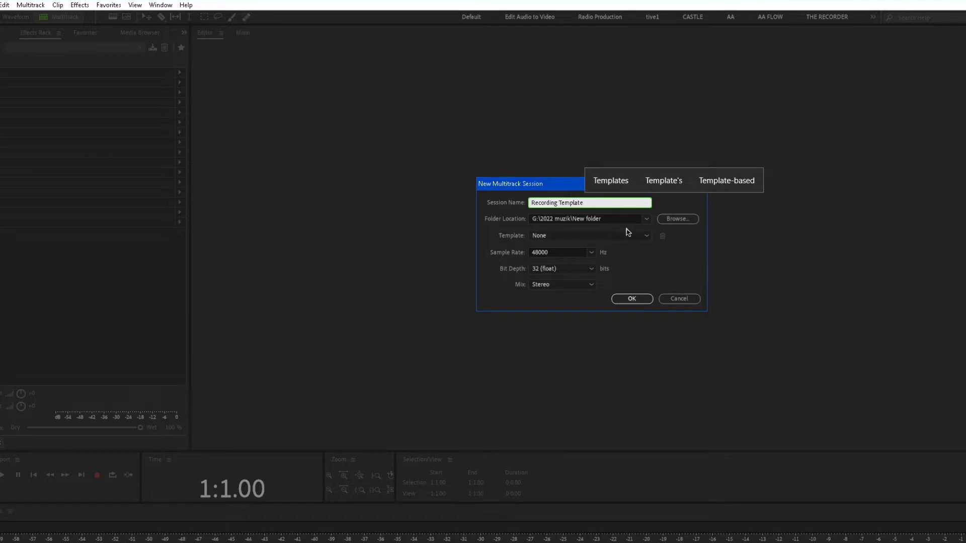
{"action": "left_click", "coordinate": [647, 220]}
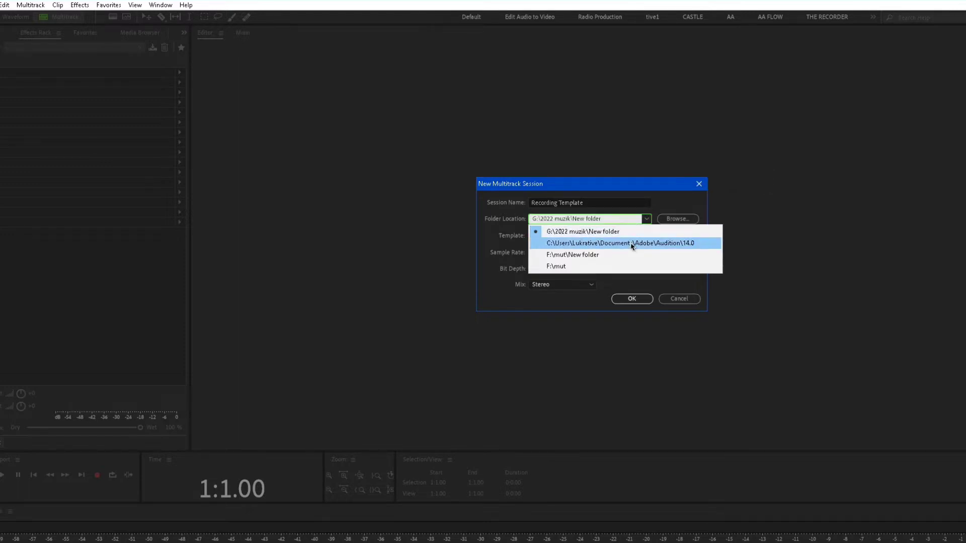
Step: Set the folder location to Public Documents\Adobe\Audition\14.0\Session Templates
{"action": "left_click", "coordinate": [675, 219]}
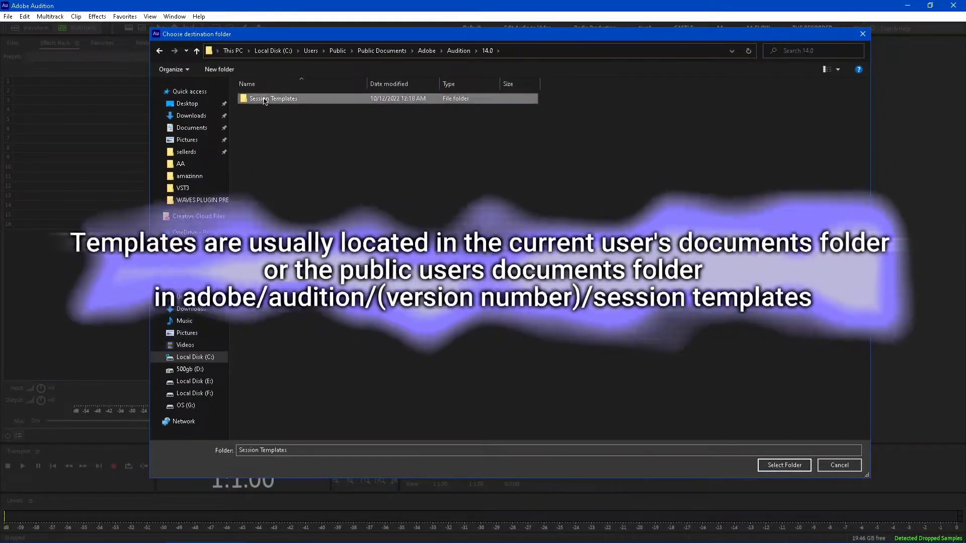
{"action": "double_click", "coordinate": [264, 99]}
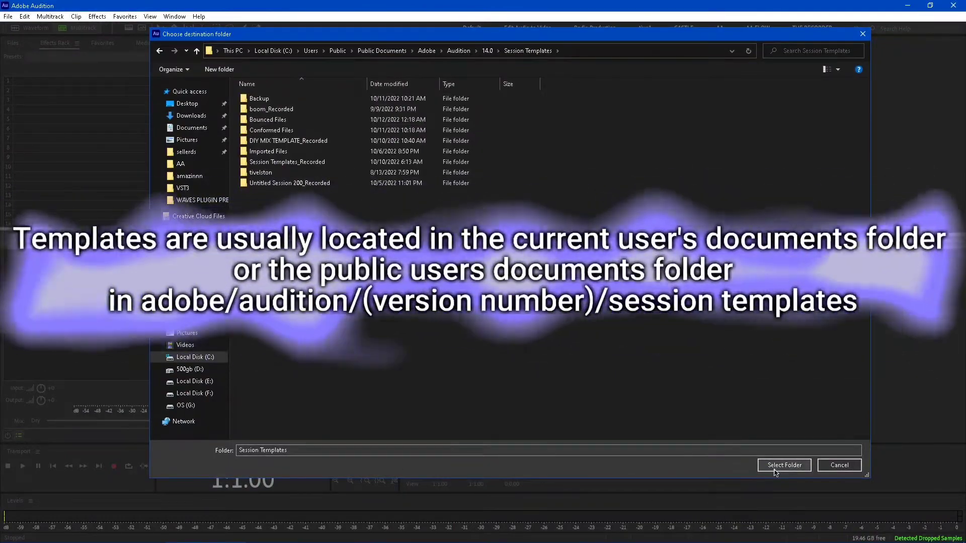
{"action": "left_click", "coordinate": [774, 469]}
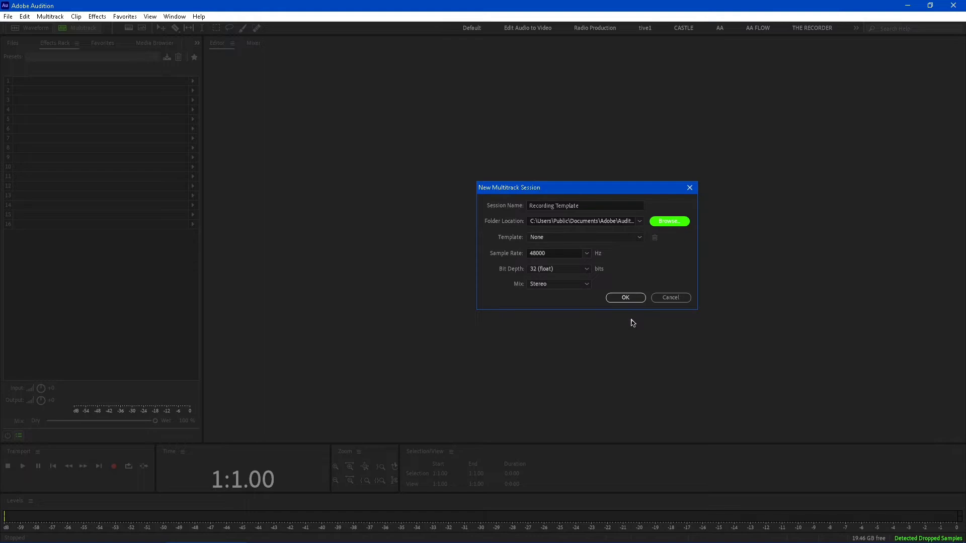
Step: Create the session and add three stereo bus tracks: Bus A, Bus B and Bus C
{"action": "left_click", "coordinate": [625, 297]}
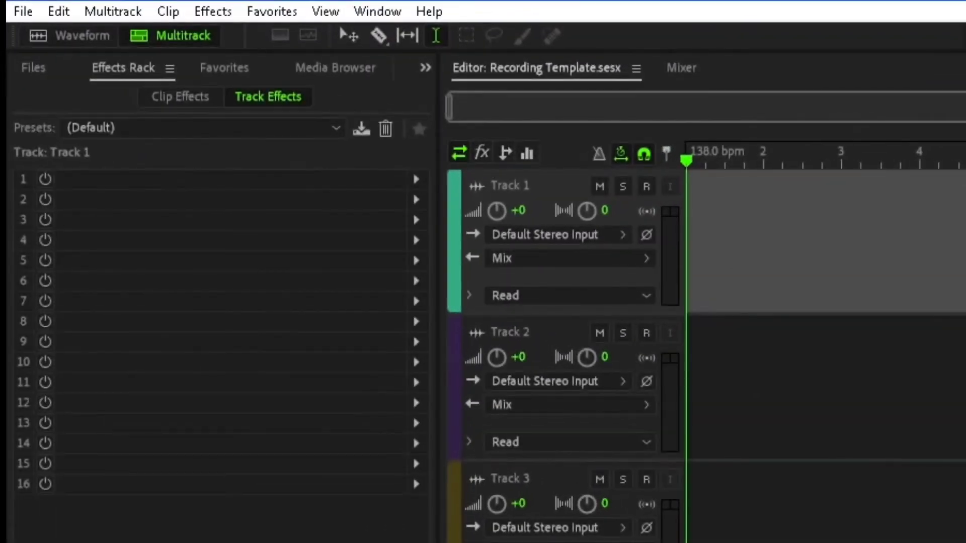
{"action": "left_click", "coordinate": [107, 11]}
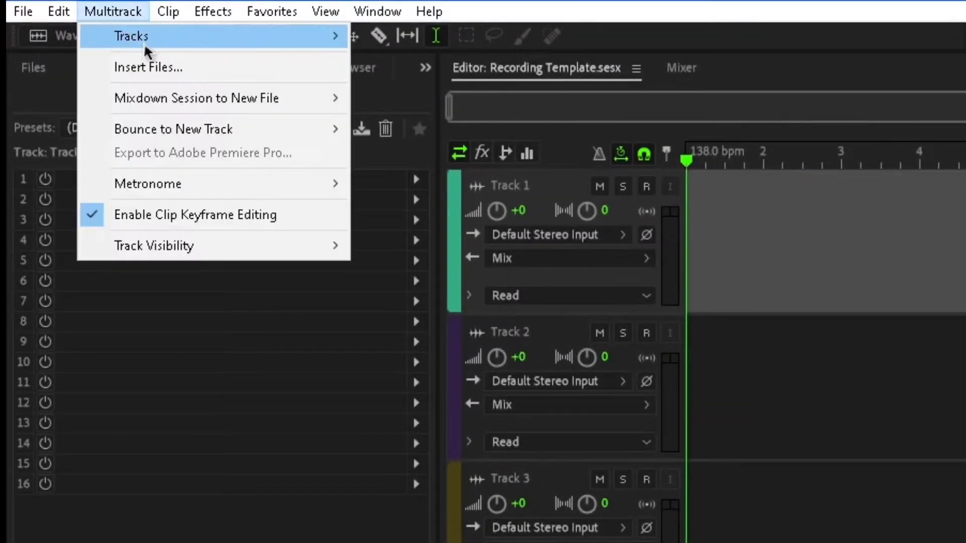
{"action": "mouse_move", "coordinate": [154, 44]}
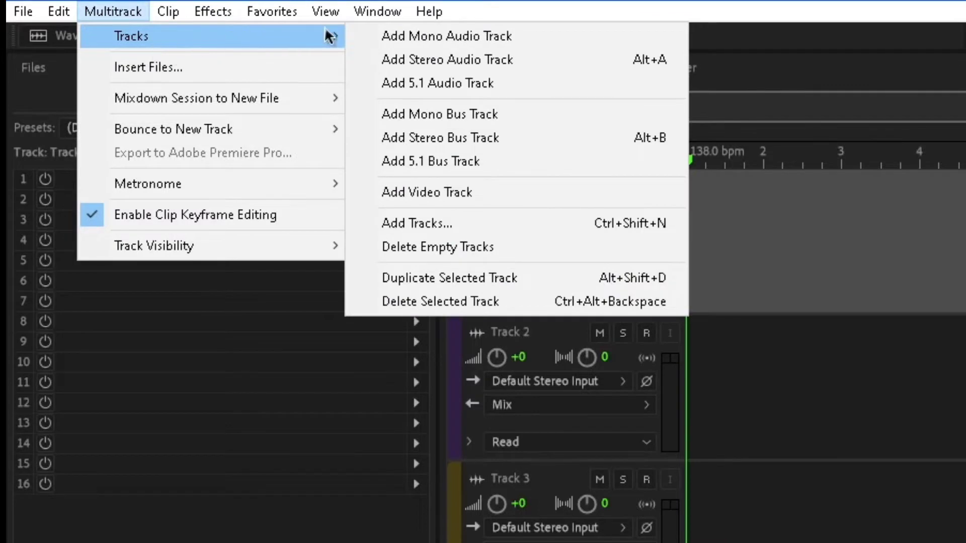
{"action": "left_click", "coordinate": [413, 132]}
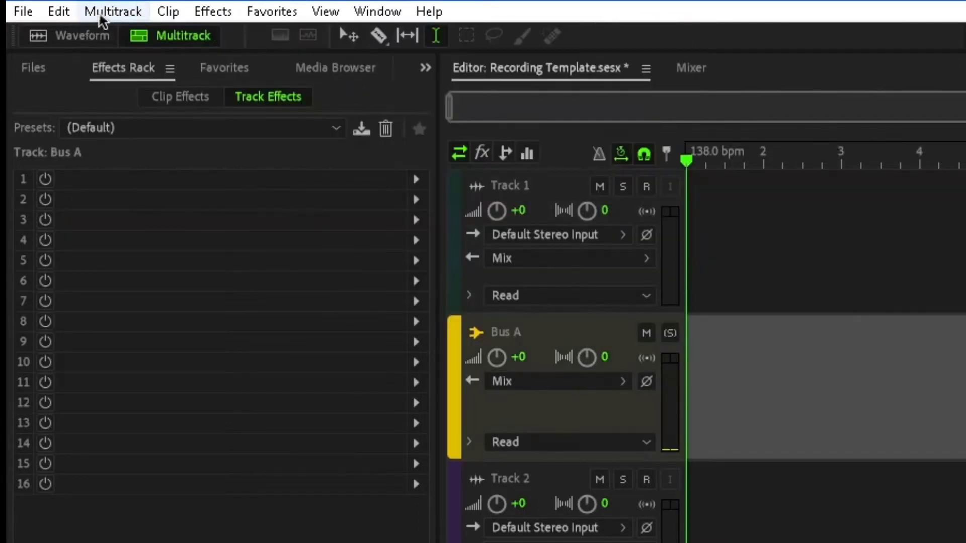
{"action": "left_click", "coordinate": [103, 15]}
{"action": "mouse_move", "coordinate": [161, 40]}
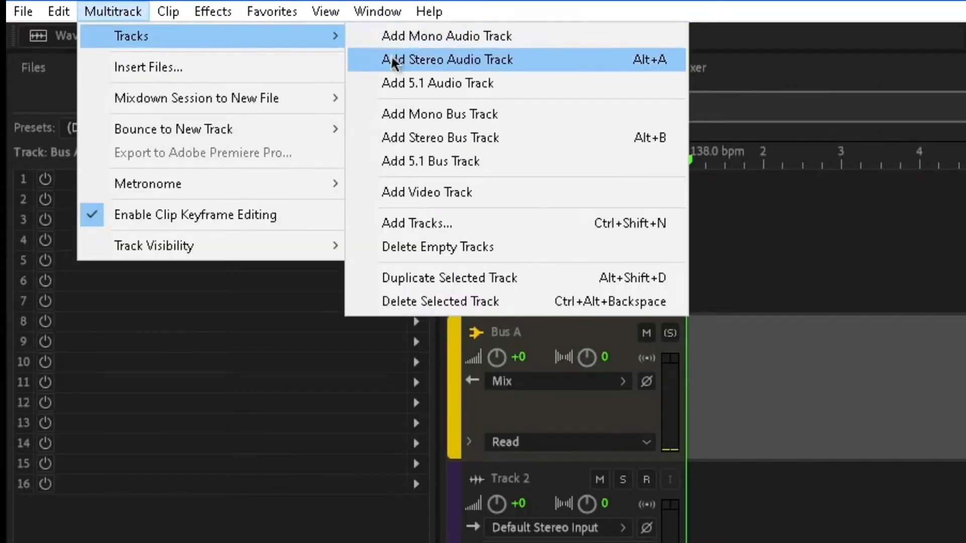
{"action": "left_click", "coordinate": [435, 135]}
{"action": "left_click", "coordinate": [168, 13]}
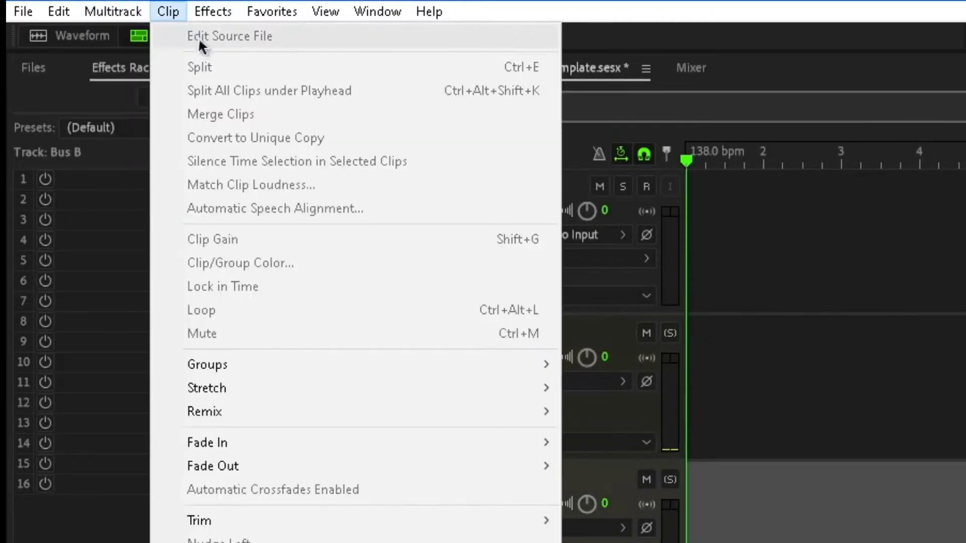
{"action": "mouse_move", "coordinate": [121, 11]}
{"action": "mouse_move", "coordinate": [135, 41]}
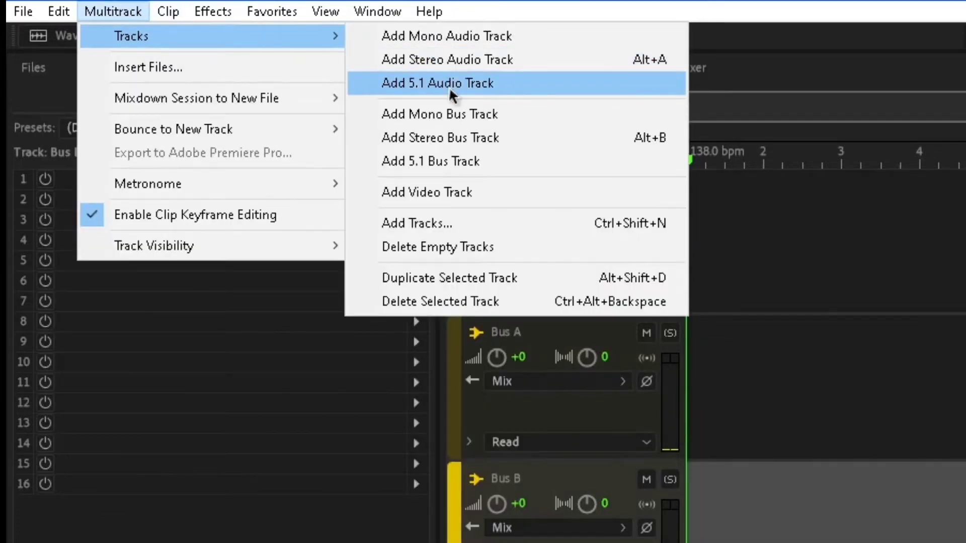
{"action": "left_click", "coordinate": [476, 146]}
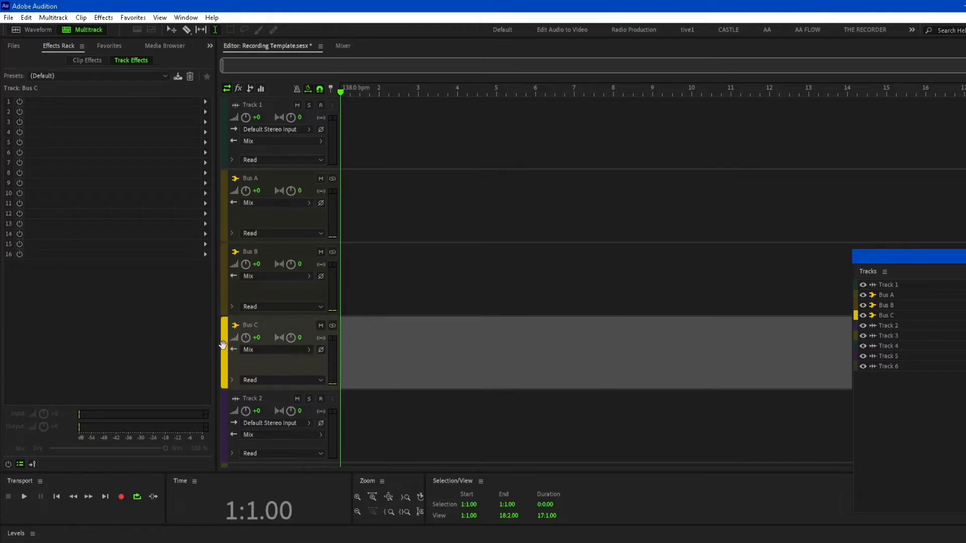
Step: Drag the buses above Track 1 in the order Bus B, Bus A, Bus C
{"action": "left_click_drag", "start_coordinate": [223, 345], "coordinate": [226, 145]}
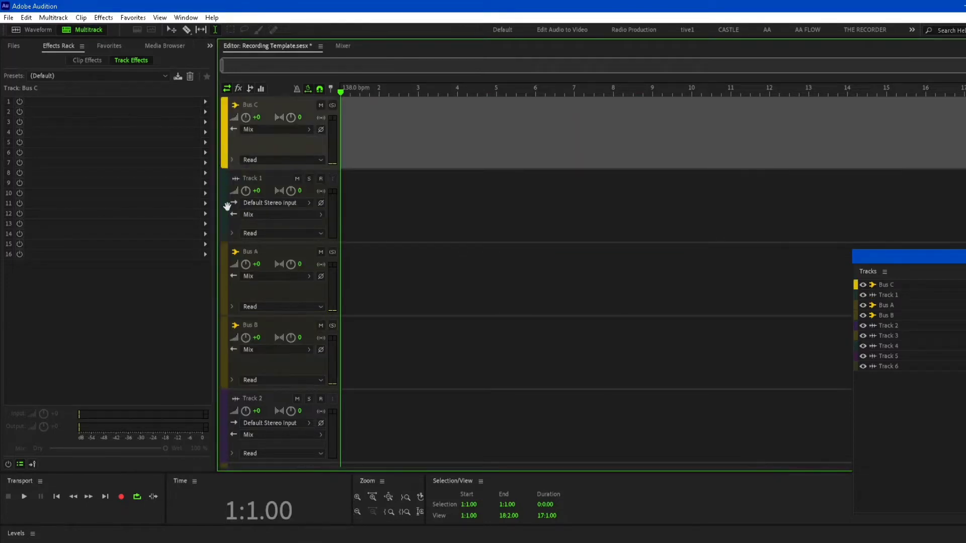
{"action": "left_click_drag", "start_coordinate": [228, 268], "coordinate": [233, 195]}
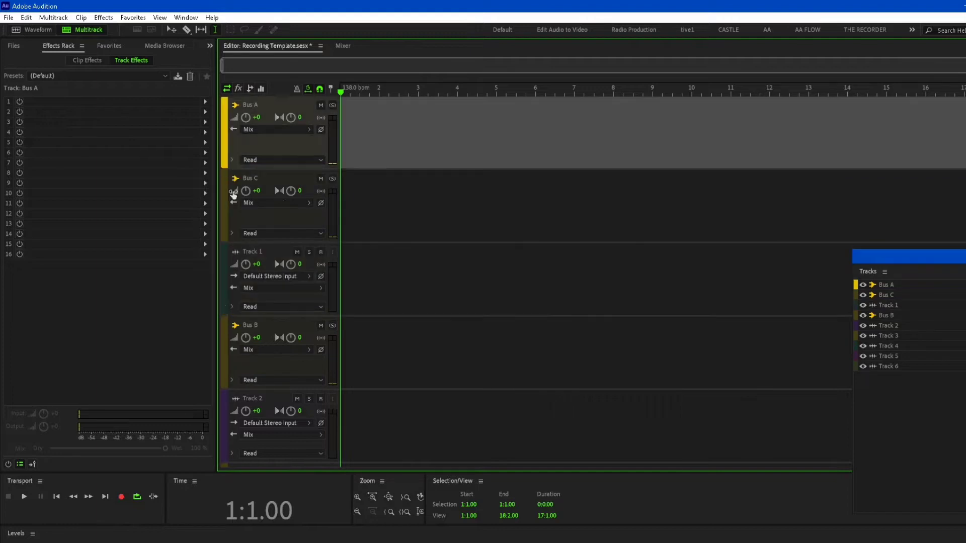
{"action": "left_click_drag", "start_coordinate": [228, 351], "coordinate": [236, 116]}
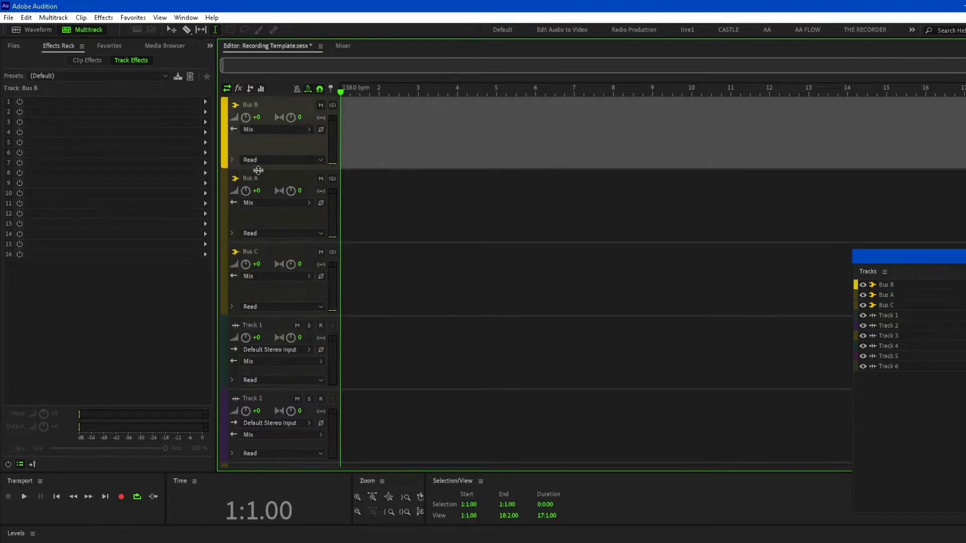
{"action": "scroll", "coordinate": [423, 250], "scroll_direction": "down", "scroll_amount": 2}
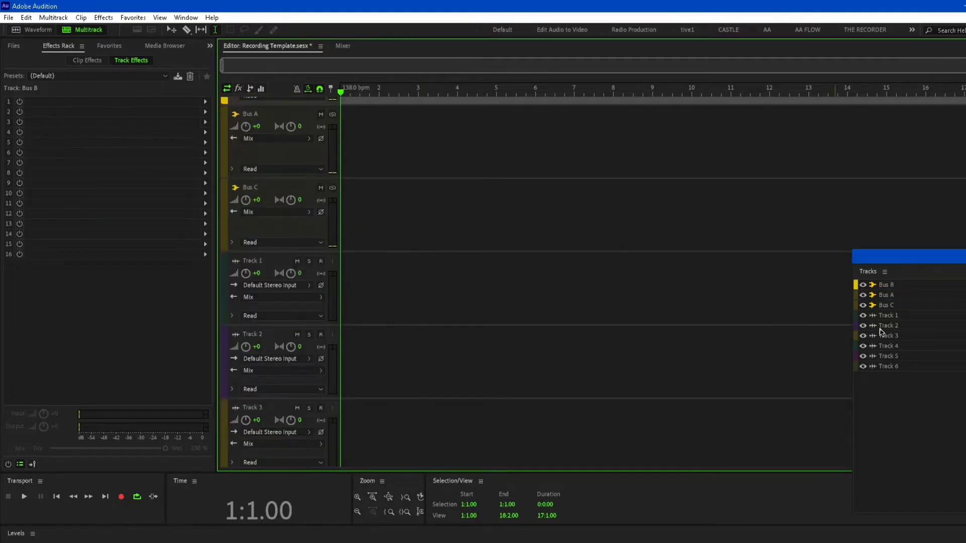
{"action": "scroll", "coordinate": [544, 247], "scroll_direction": "up", "scroll_amount": 2}
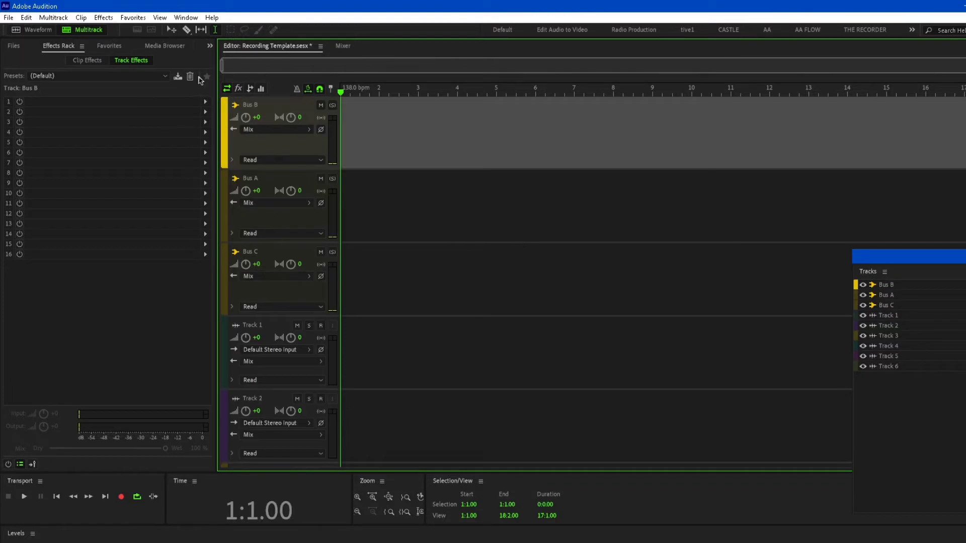
Step: Rename Bus B, Bus A and Bus C to Recording Bus, Reverb and Delay
{"action": "double_click", "coordinate": [249, 105]}
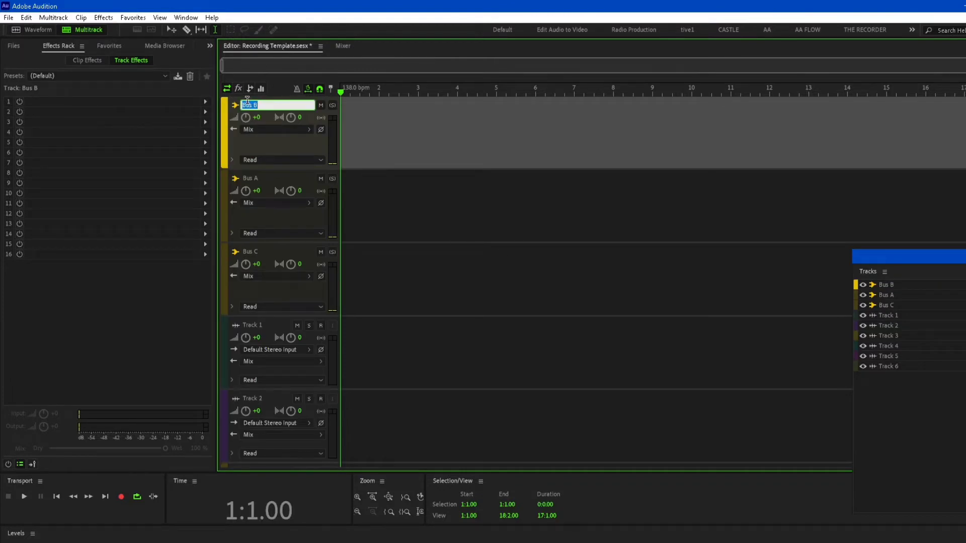
{"action": "type", "text": "Record"}
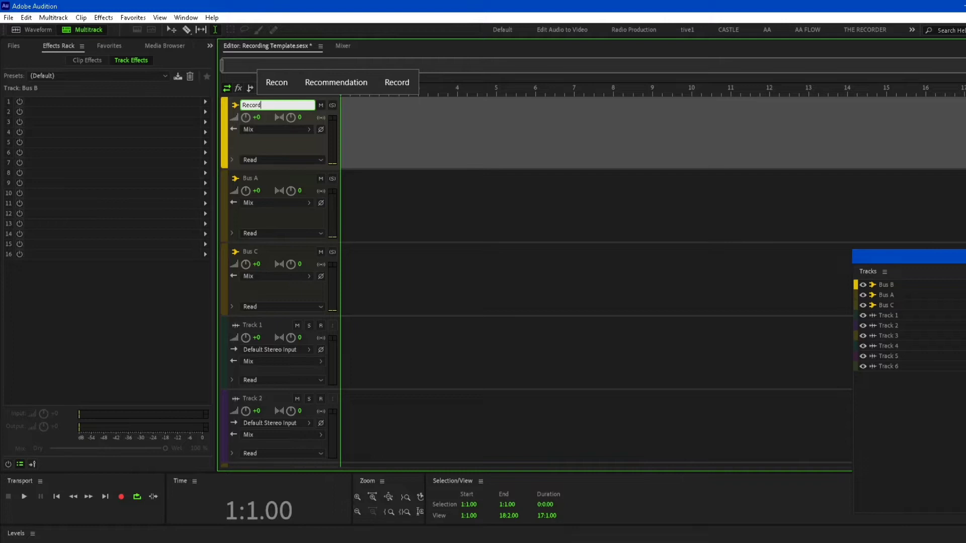
{"action": "type", "text": "ing B"}
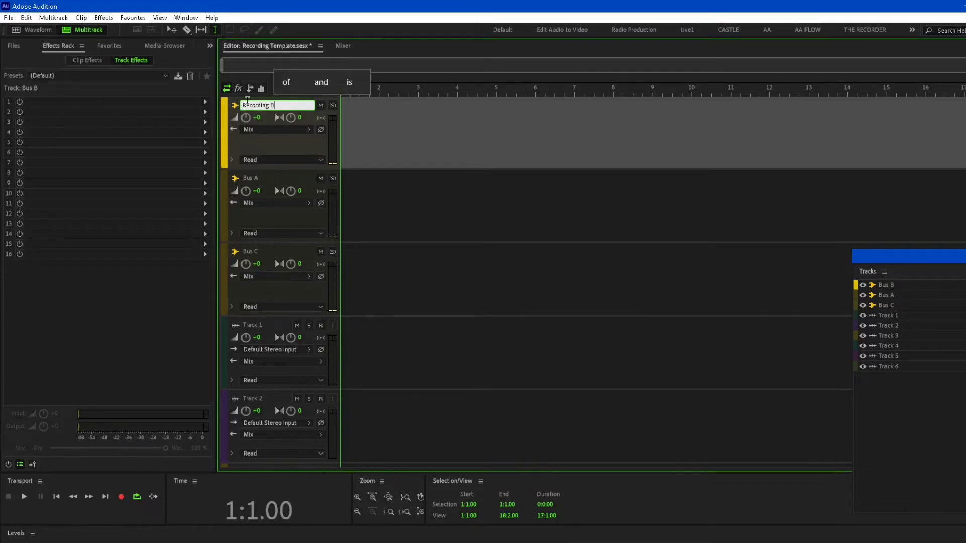
{"action": "type", "text": "us"}
{"action": "key", "text": "Return"}
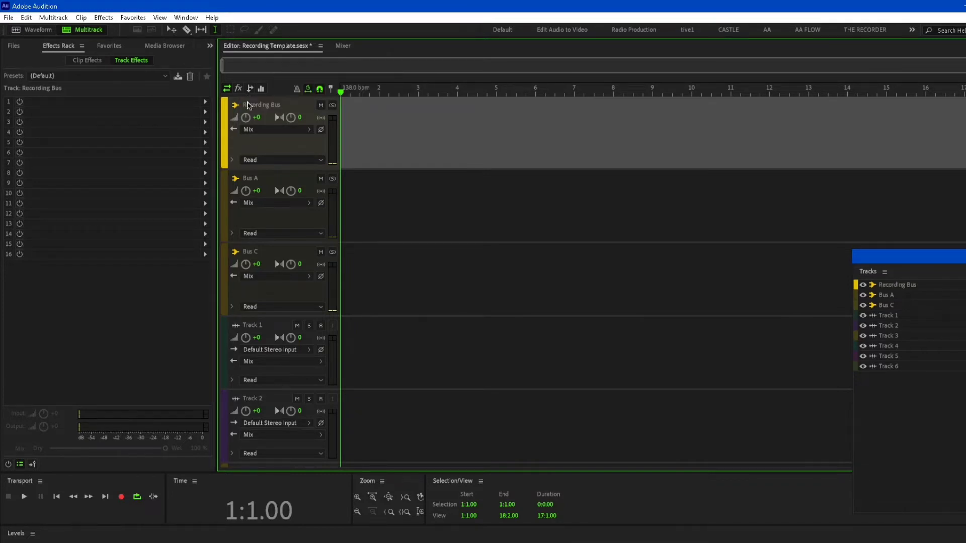
{"action": "double_click", "coordinate": [256, 178]}
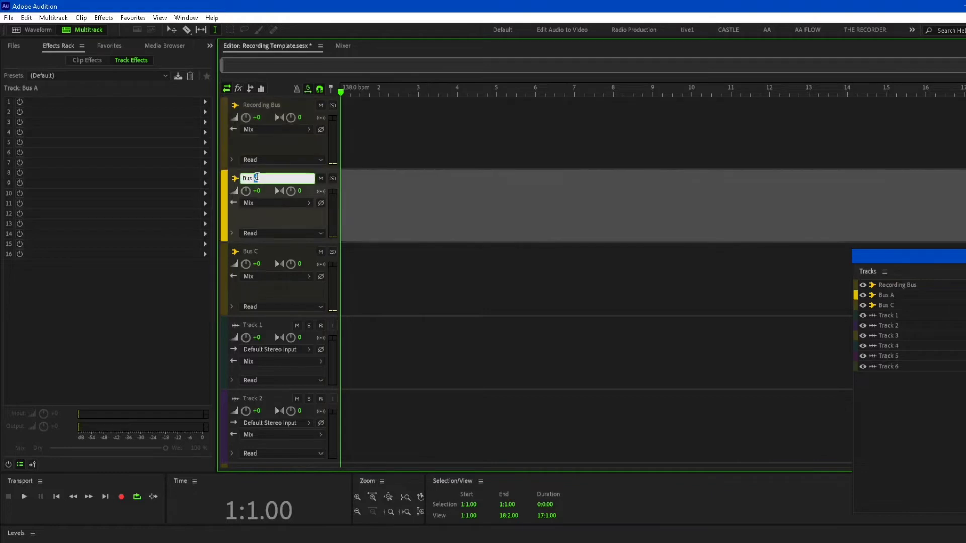
{"action": "type", "text": "Re"}
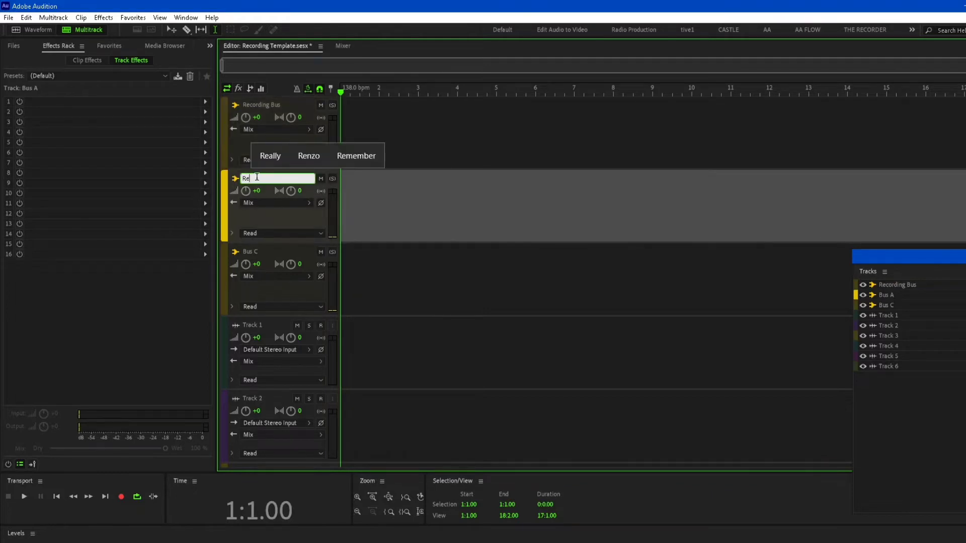
{"action": "type", "text": "verb"}
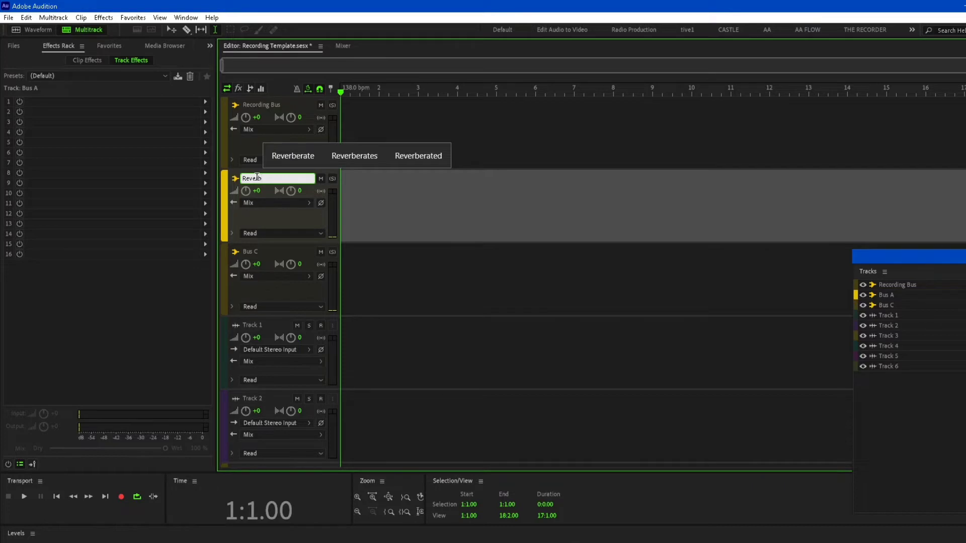
{"action": "key", "text": "Return"}
{"action": "double_click", "coordinate": [251, 252]}
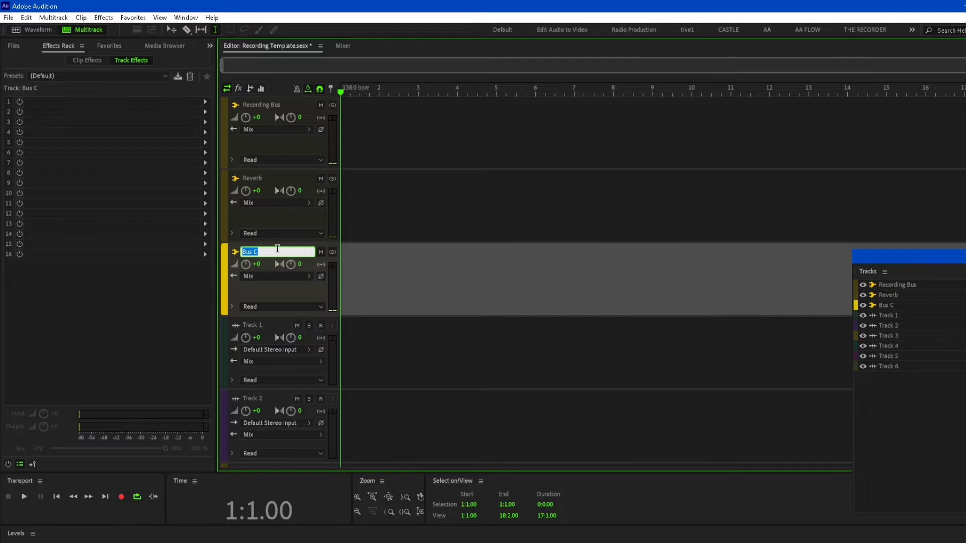
{"action": "type", "text": "Delay"}
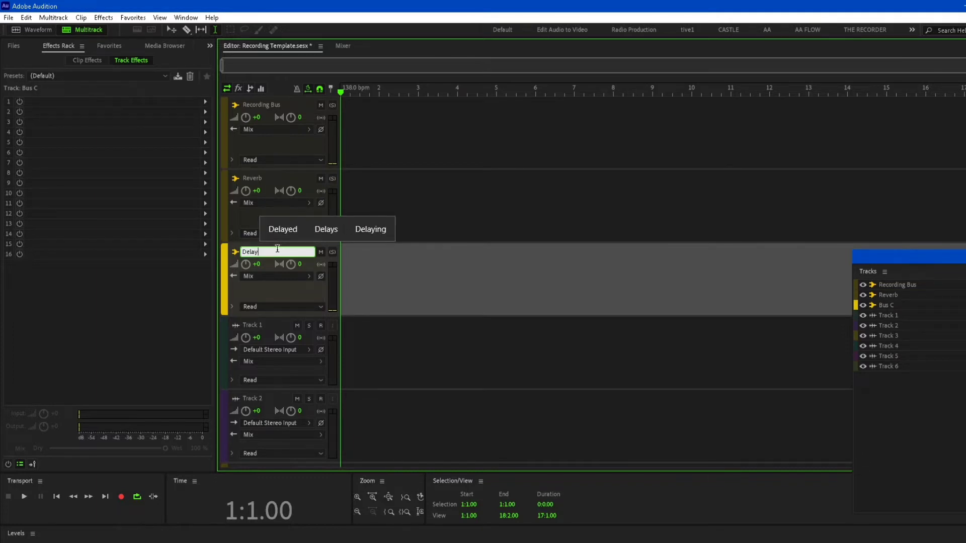
{"action": "key", "text": "Return"}
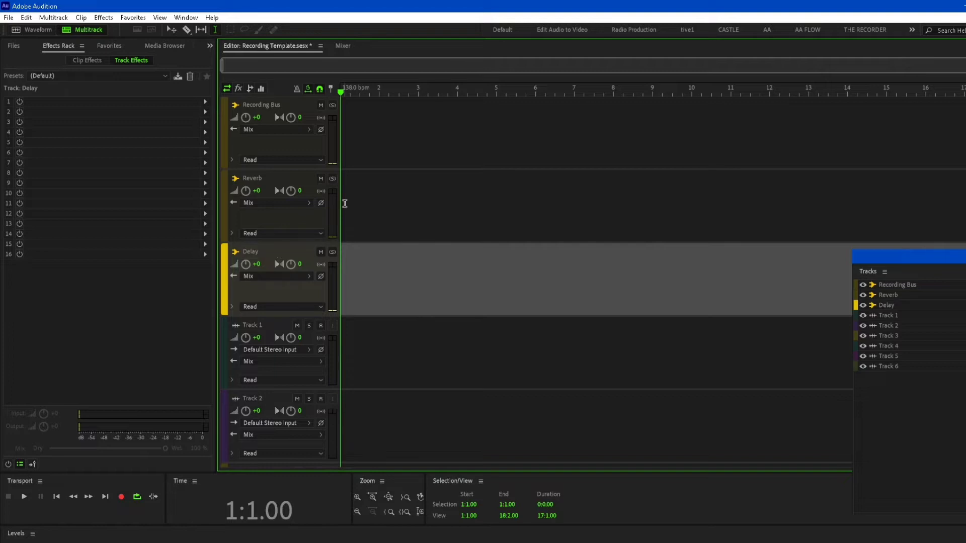
{"action": "scroll", "coordinate": [384, 297], "scroll_direction": "down", "scroll_amount": 1}
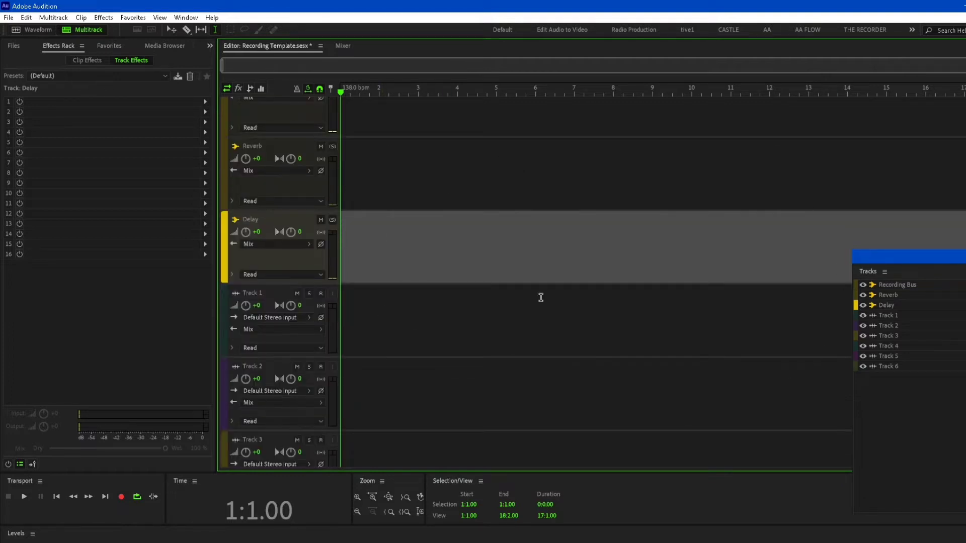
Step: Hide the Reverb and Delay buses with their eye icons in the Tracks panel
{"action": "left_click", "coordinate": [863, 296]}
{"action": "left_click", "coordinate": [863, 306]}
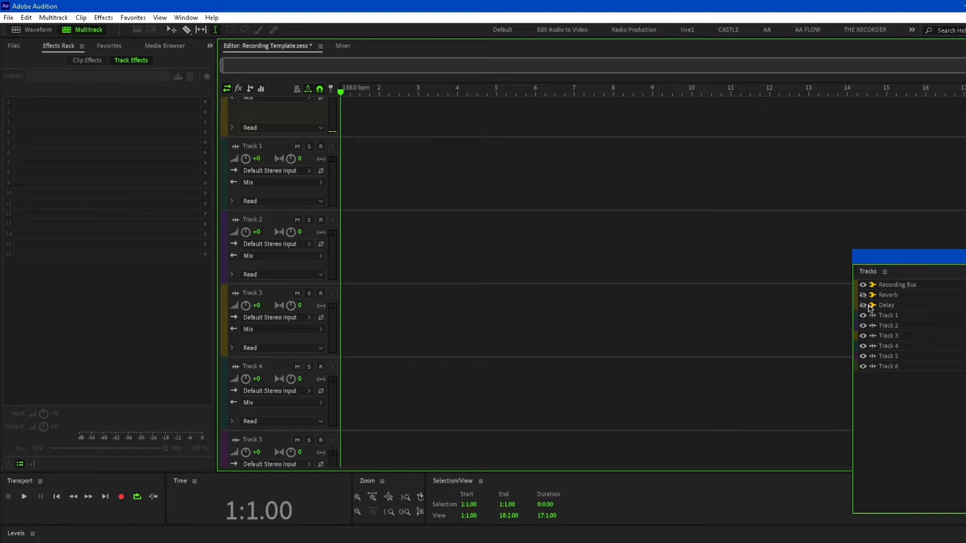
{"action": "scroll", "coordinate": [477, 279], "scroll_direction": "up", "scroll_amount": 1}
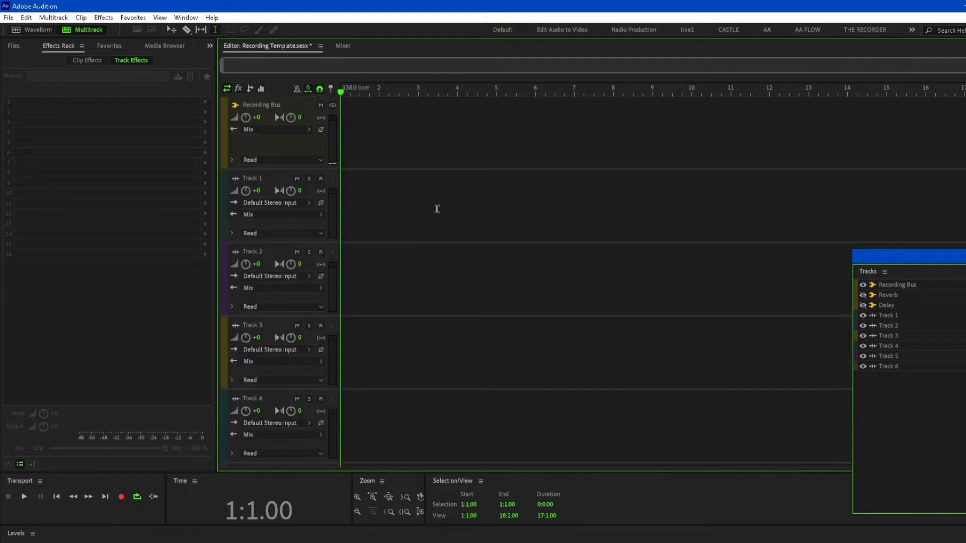
{"action": "left_click", "coordinate": [186, 18]}
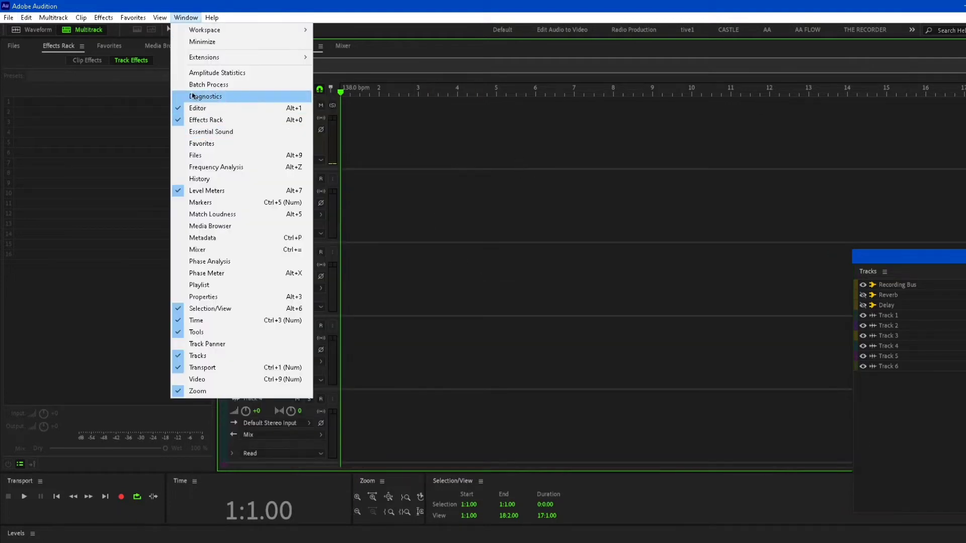
{"action": "key", "text": "Escape"}
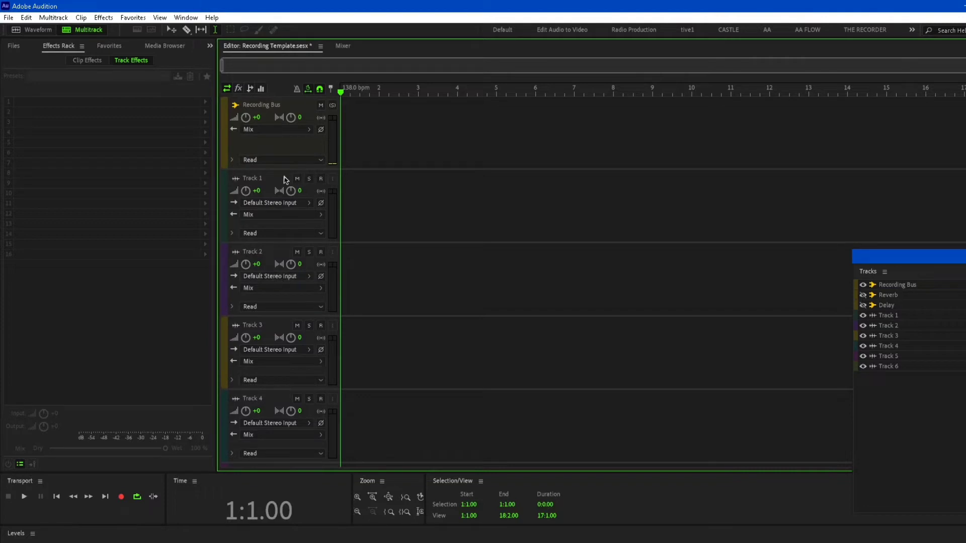
Step: Rename Track 1 to 'Instrumental'
{"action": "left_click", "coordinate": [257, 177]}
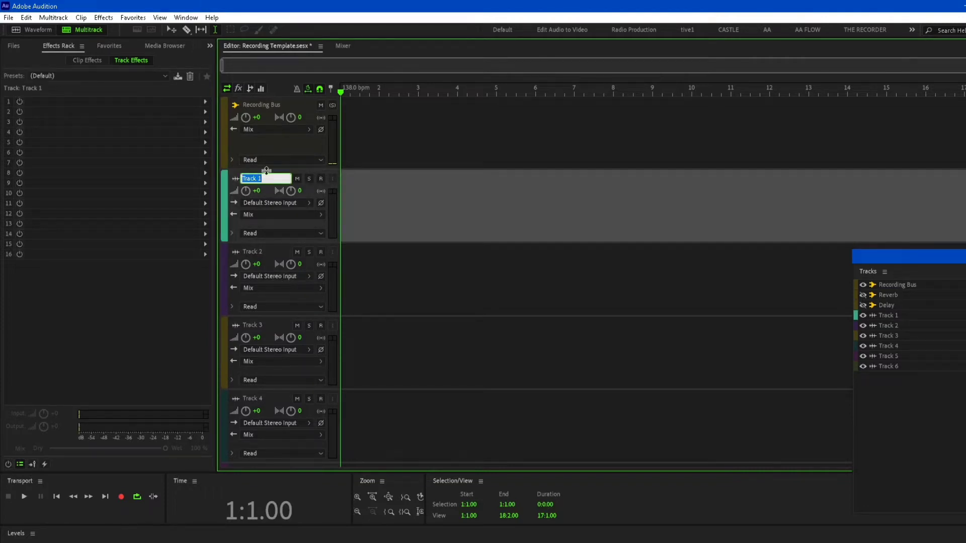
{"action": "type", "text": "B"}
{"action": "key", "text": "BackSpace"}
{"action": "type", "text": "Instrumental"}
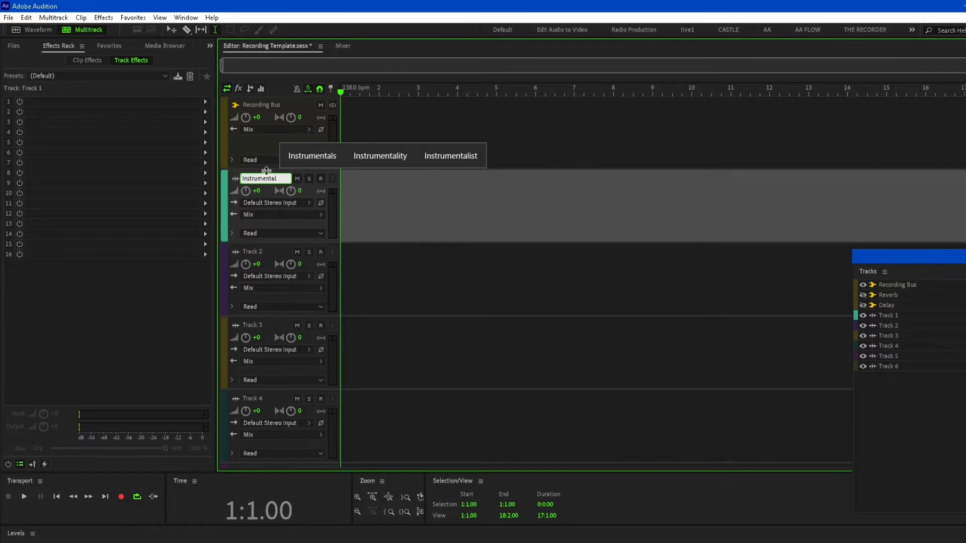
{"action": "key", "text": "Return"}
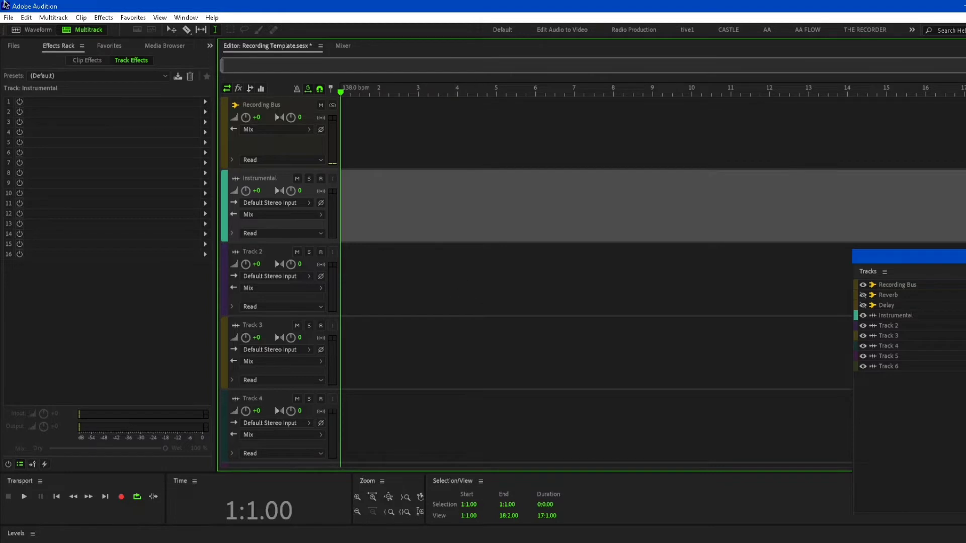
{"action": "left_click", "coordinate": [104, 17]}
{"action": "mouse_move", "coordinate": [53, 17]}
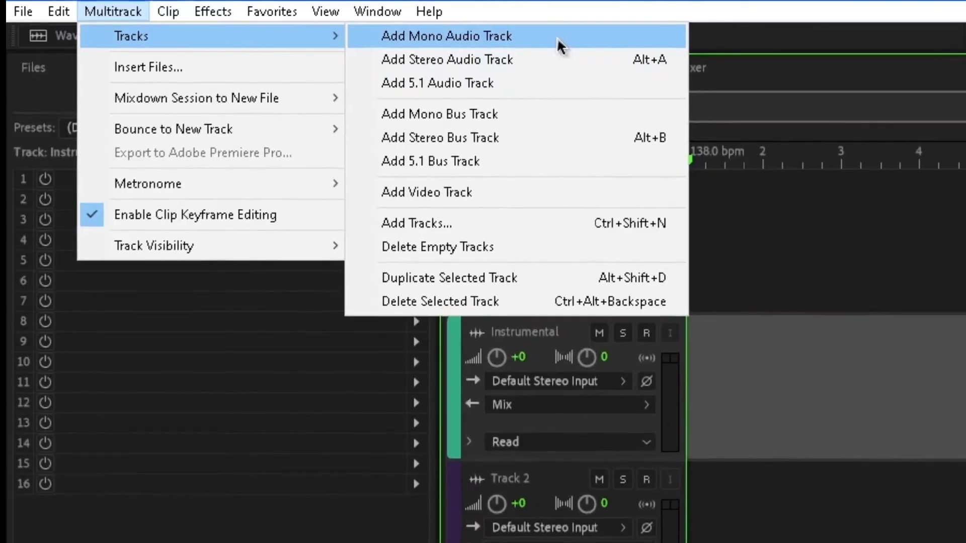
Step: Add four mono audio tracks, Track 7 through Track 10, below Instrumental
{"action": "left_click", "coordinate": [557, 37]}
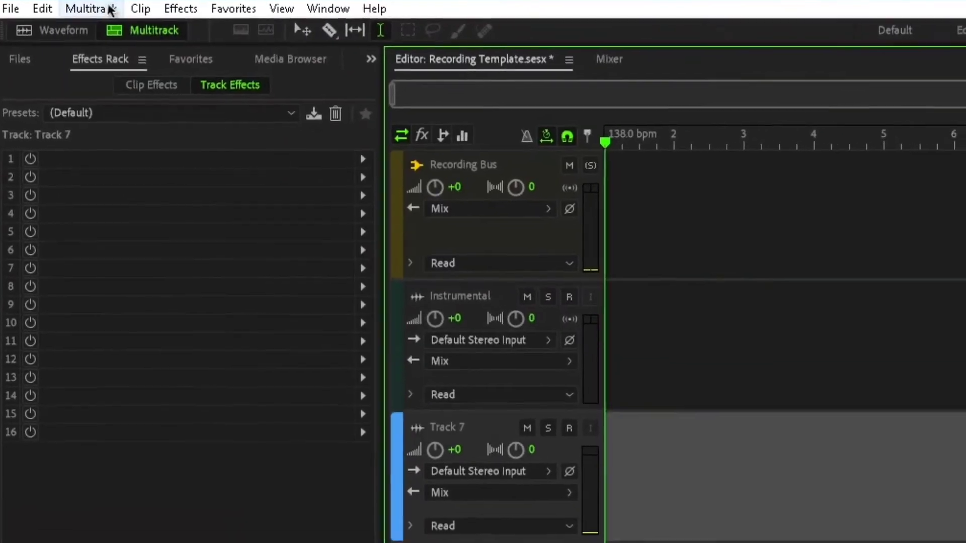
{"action": "left_click", "coordinate": [111, 9]}
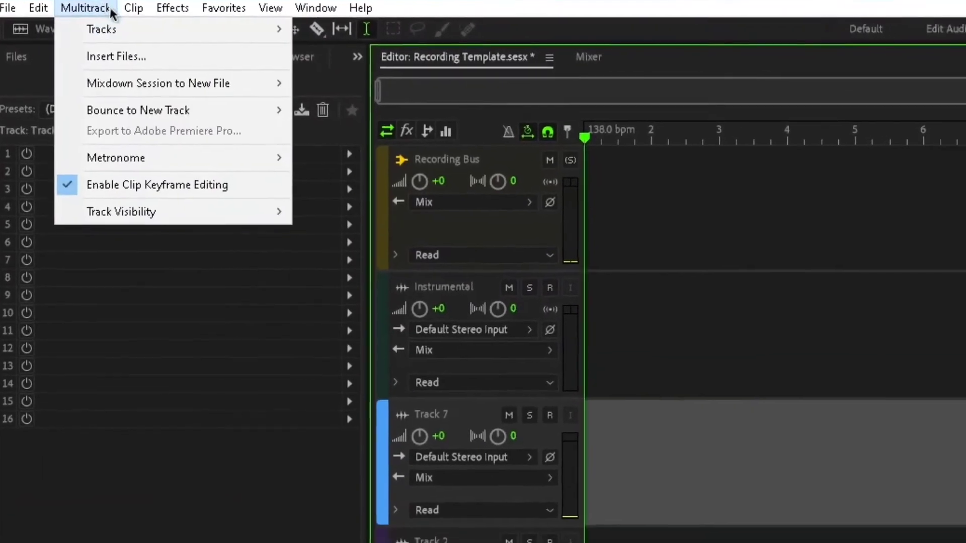
{"action": "mouse_move", "coordinate": [120, 31]}
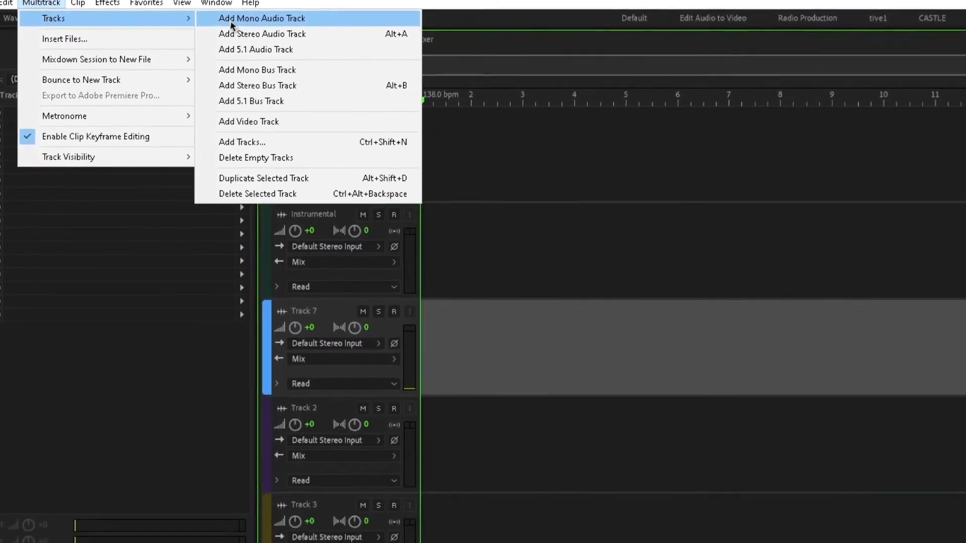
{"action": "left_click", "coordinate": [196, 15]}
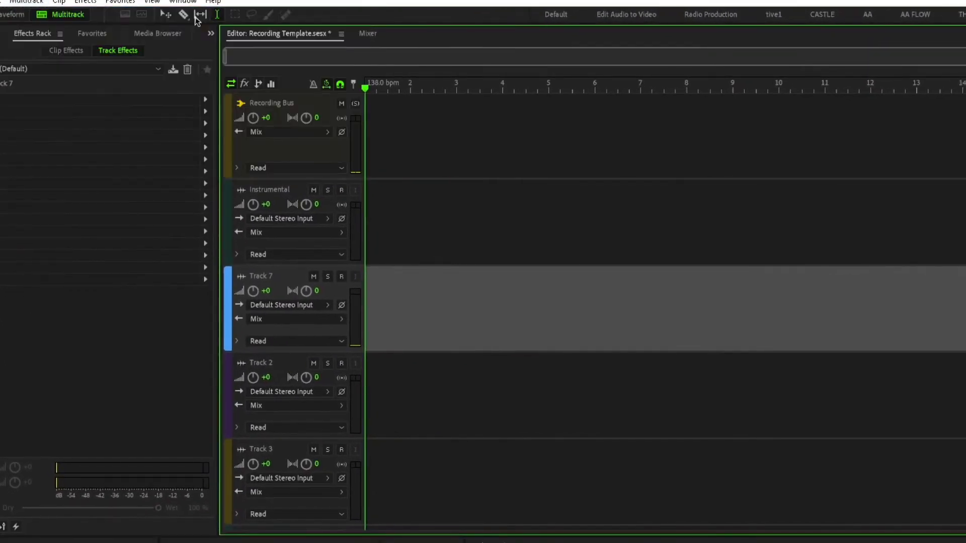
{"action": "left_click", "coordinate": [26, 2]}
{"action": "mouse_move", "coordinate": [82, 15]}
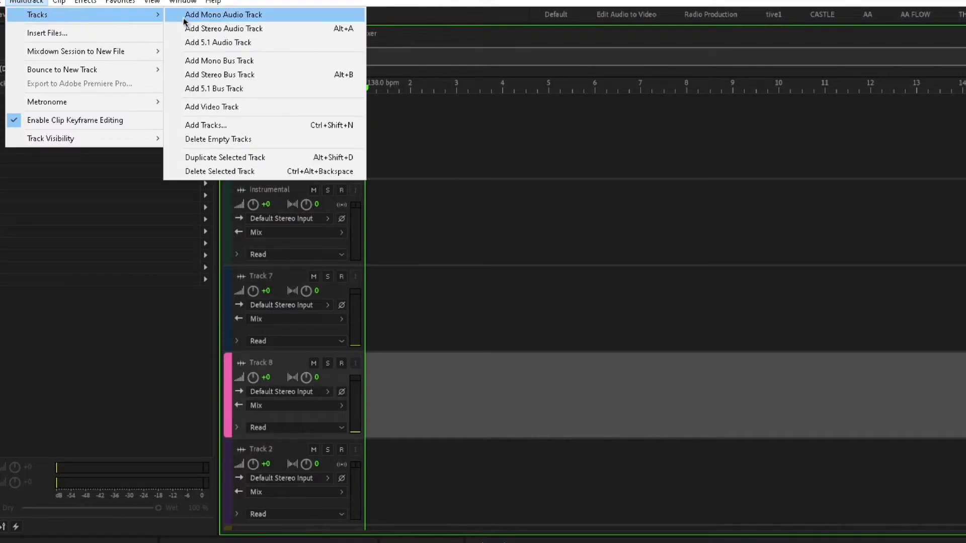
{"action": "left_click", "coordinate": [196, 15]}
{"action": "left_click", "coordinate": [26, 2]}
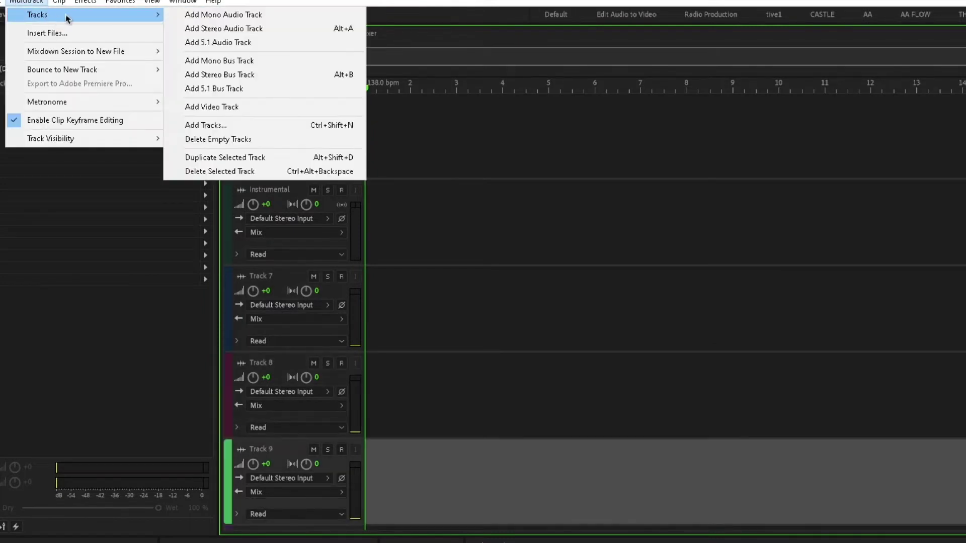
{"action": "left_click", "coordinate": [186, 15]}
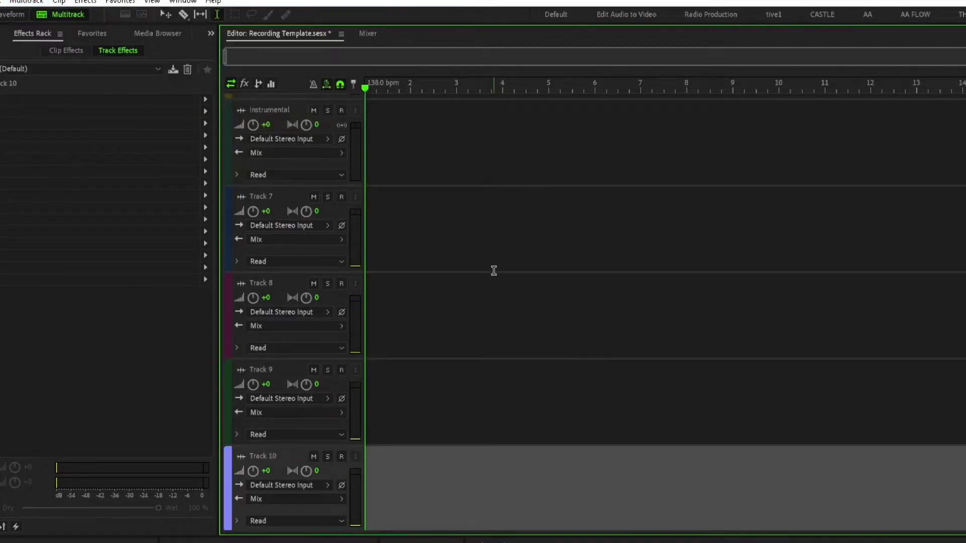
{"action": "scroll", "coordinate": [427, 405], "scroll_direction": "down", "scroll_amount": 4}
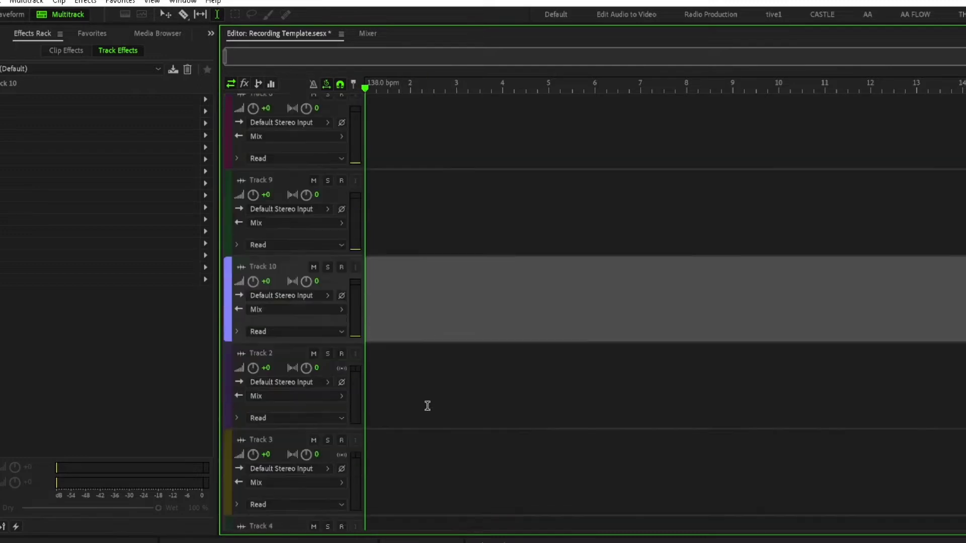
{"action": "left_click", "coordinate": [342, 372]}
{"action": "scroll", "coordinate": [425, 387], "scroll_direction": "up", "scroll_amount": 6}
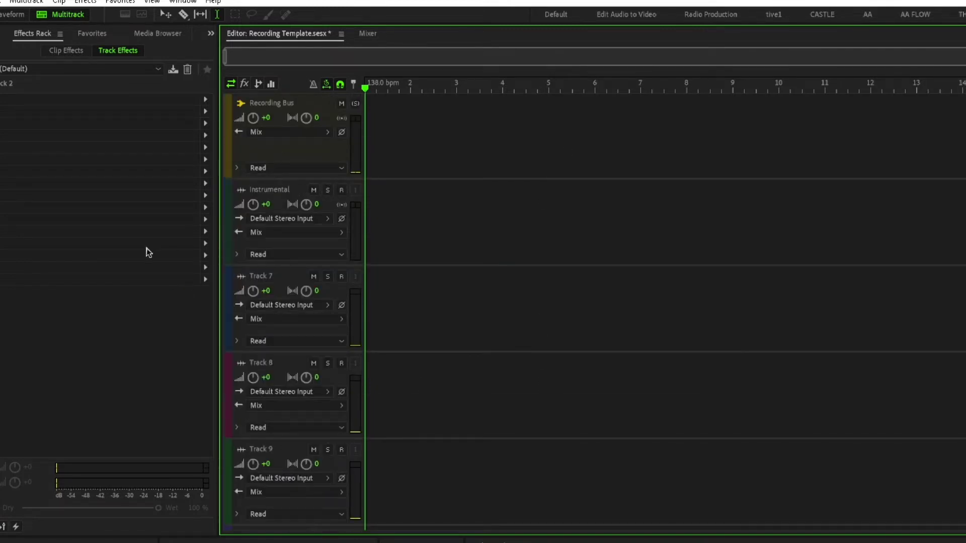
Step: Colour the Instrumental track yellow
{"action": "left_click", "coordinate": [227, 237]}
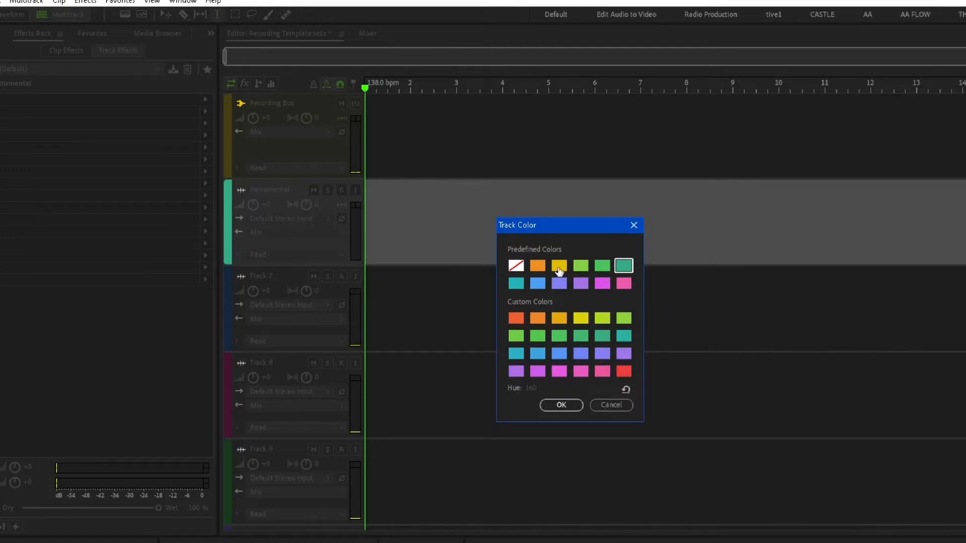
{"action": "left_click", "coordinate": [580, 319]}
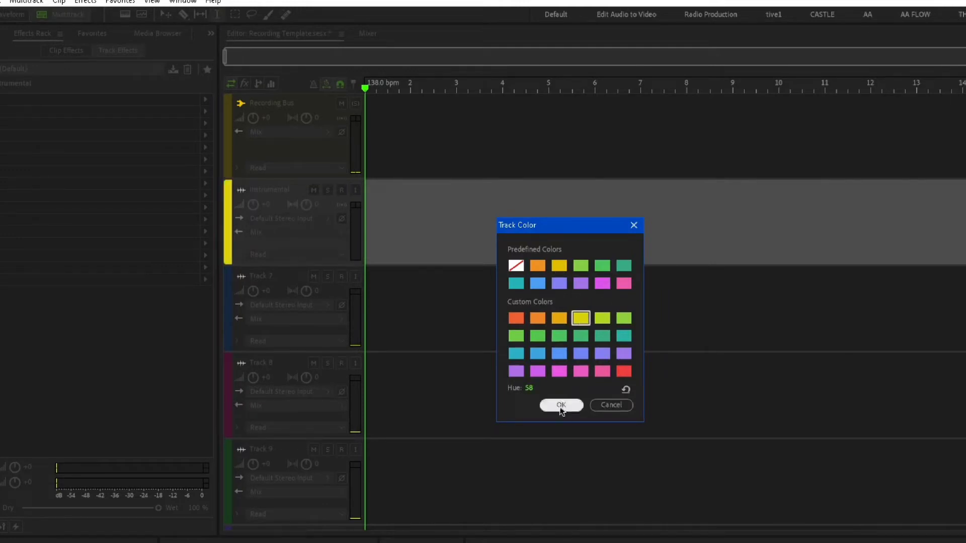
{"action": "left_click", "coordinate": [561, 405]}
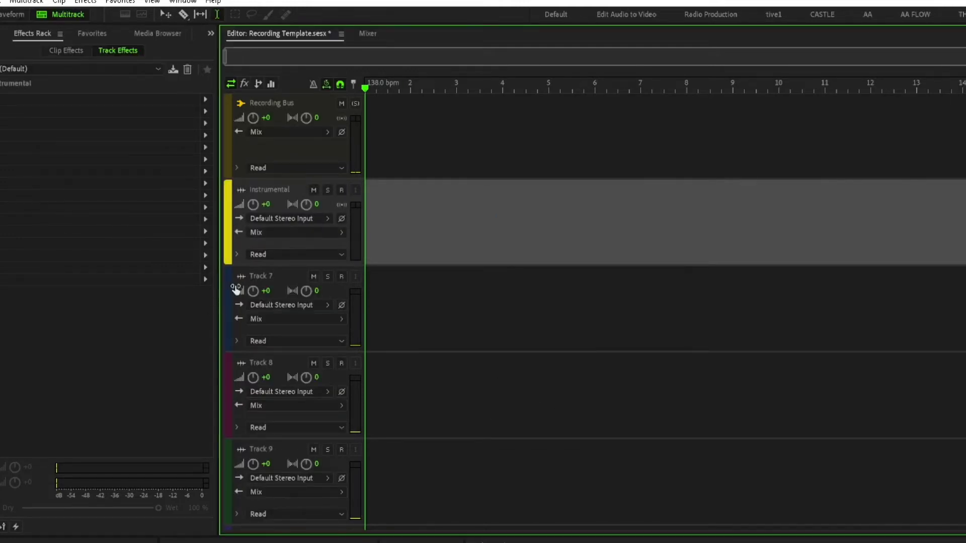
Step: Rename Tracks 7 to 10 to 'Rec', pasting the name into each track
{"action": "double_click", "coordinate": [258, 281]}
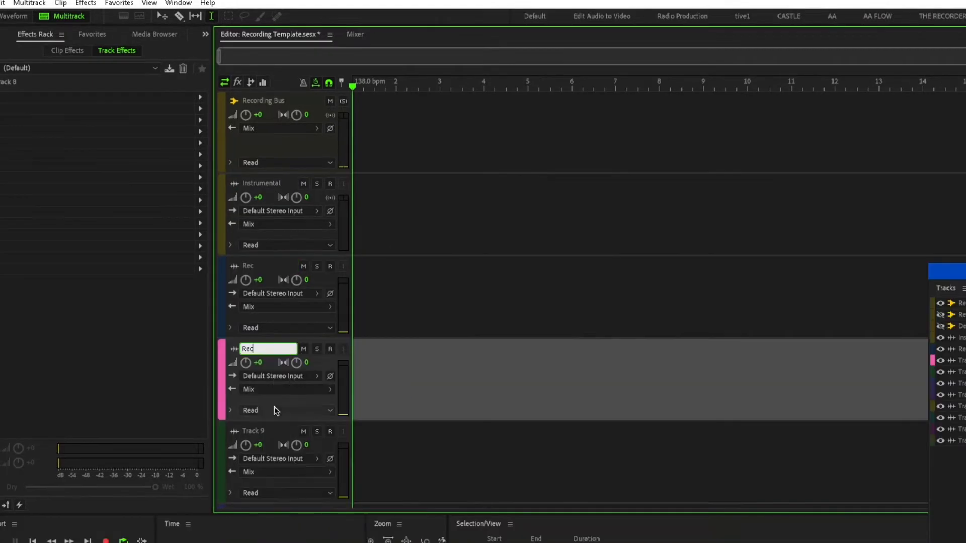
{"action": "scroll", "coordinate": [445, 375], "scroll_direction": "down", "scroll_amount": 3}
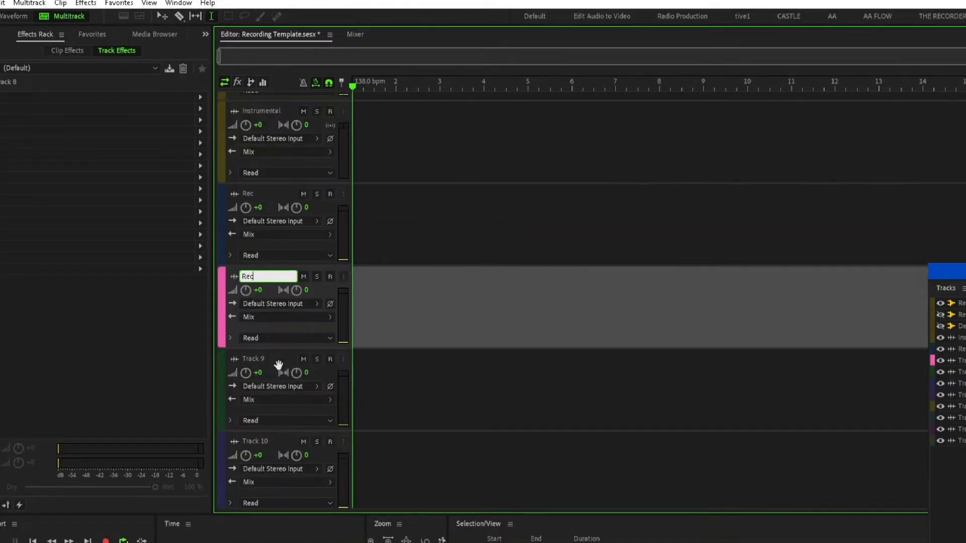
{"action": "left_click", "coordinate": [281, 383]}
{"action": "double_click", "coordinate": [250, 359]}
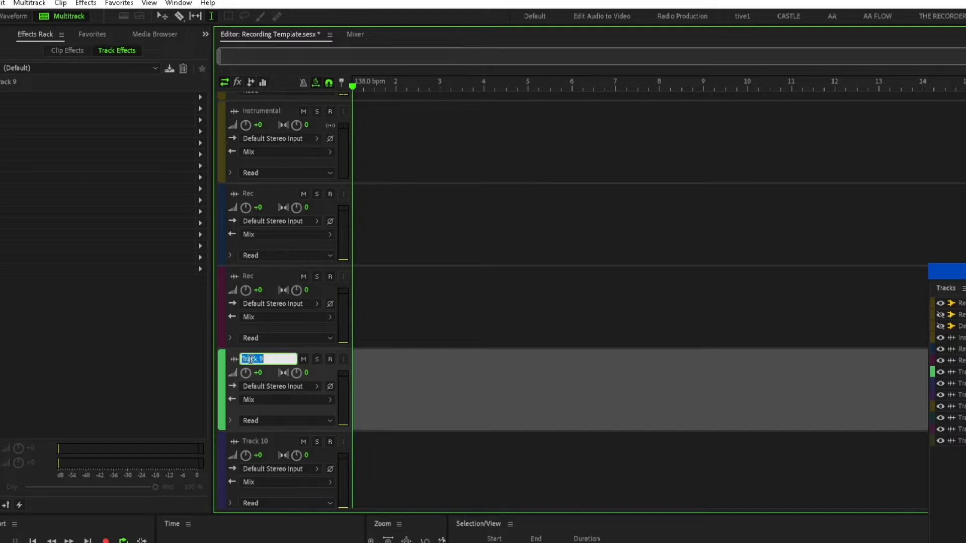
{"action": "right_click", "coordinate": [250, 359]}
{"action": "left_click", "coordinate": [276, 412]}
{"action": "scroll", "coordinate": [410, 392], "scroll_direction": "down", "scroll_amount": 2}
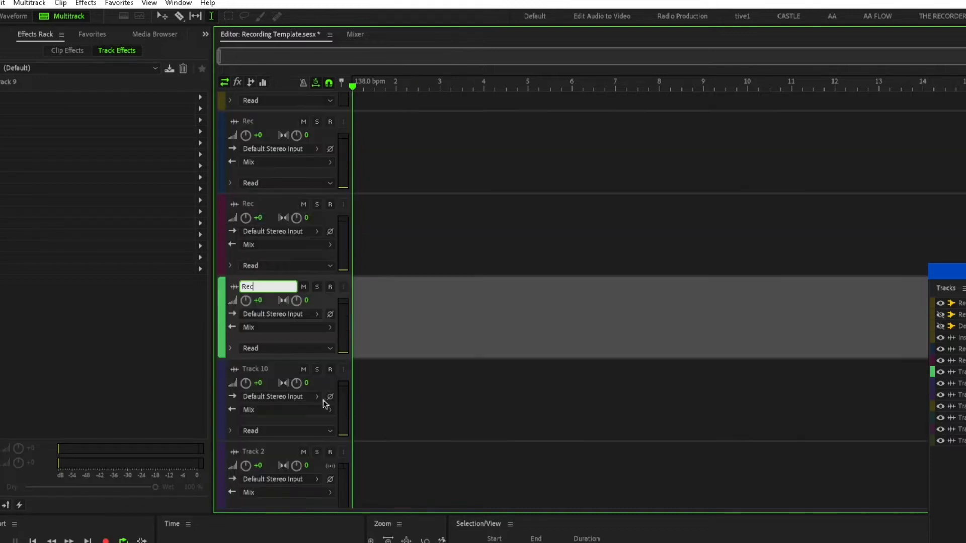
{"action": "double_click", "coordinate": [250, 368]}
{"action": "right_click", "coordinate": [251, 367]}
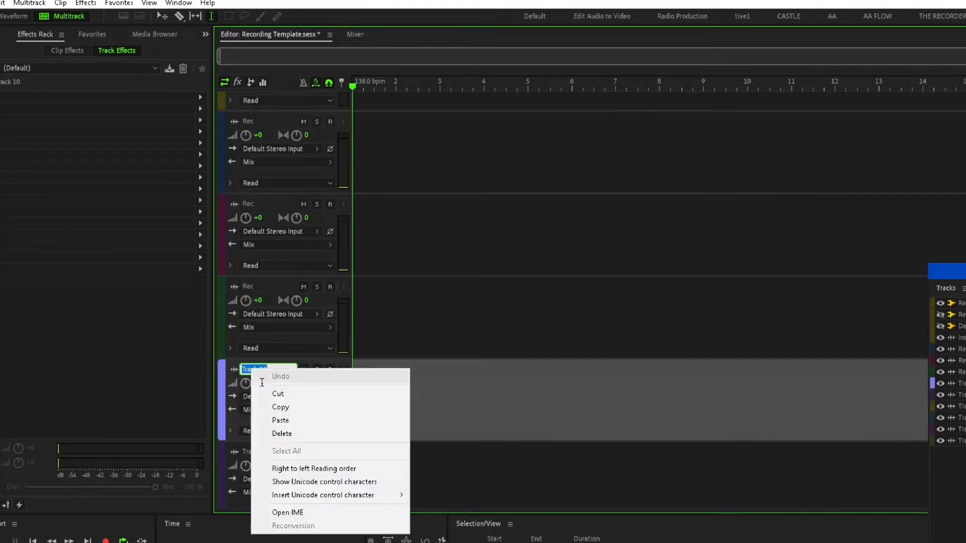
{"action": "left_click", "coordinate": [275, 421]}
{"action": "scroll", "coordinate": [675, 425], "scroll_direction": "down", "scroll_amount": 1}
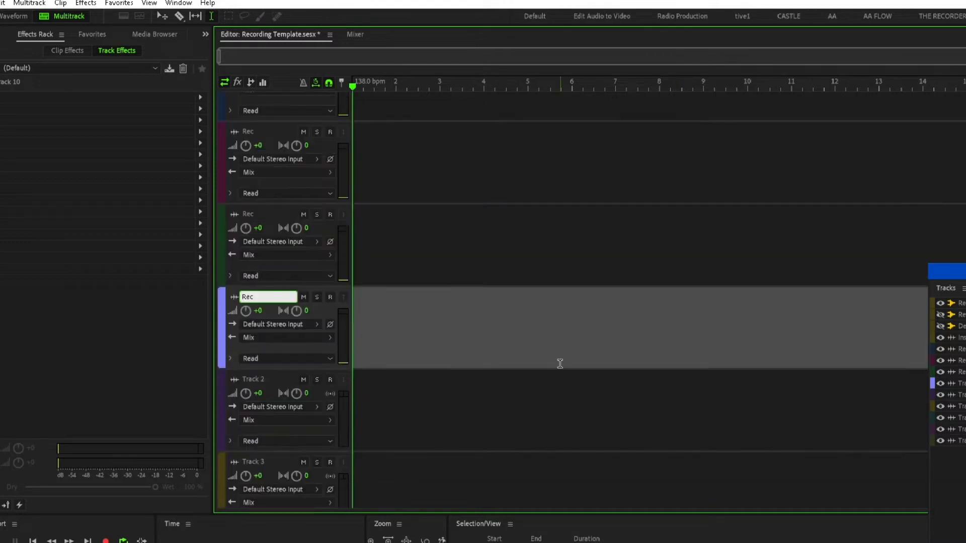
{"action": "left_click", "coordinate": [560, 364]}
{"action": "scroll", "coordinate": [642, 427], "scroll_direction": "up", "scroll_amount": 3}
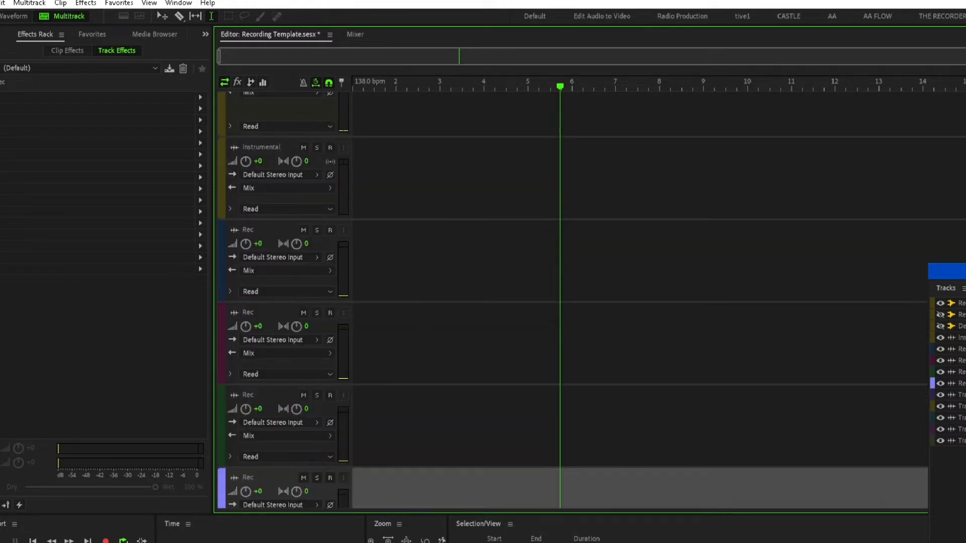
Step: Hide the leftover numbered tracks so Mix sits directly under the fourth Rec track
{"action": "left_click", "coordinate": [941, 396]}
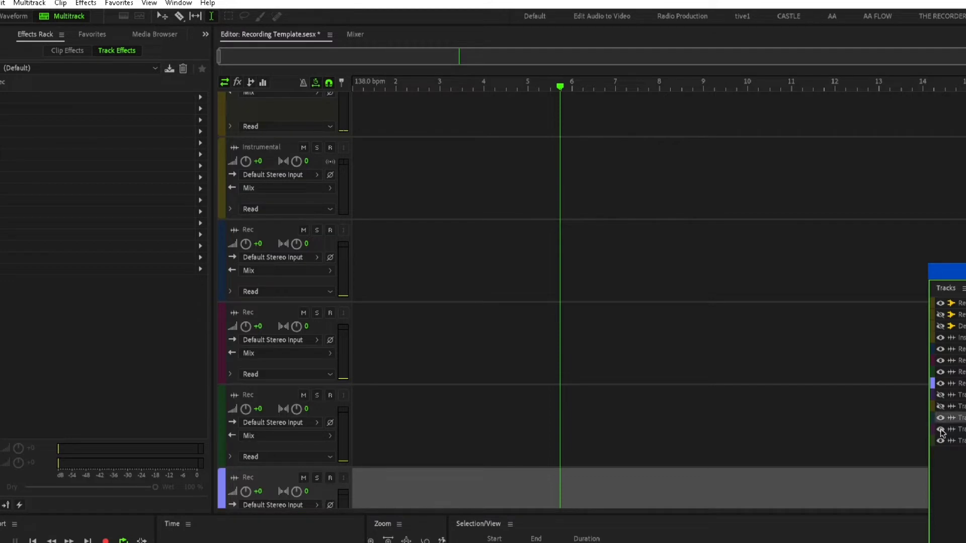
{"action": "left_click", "coordinate": [940, 430]}
{"action": "left_click", "coordinate": [940, 419]}
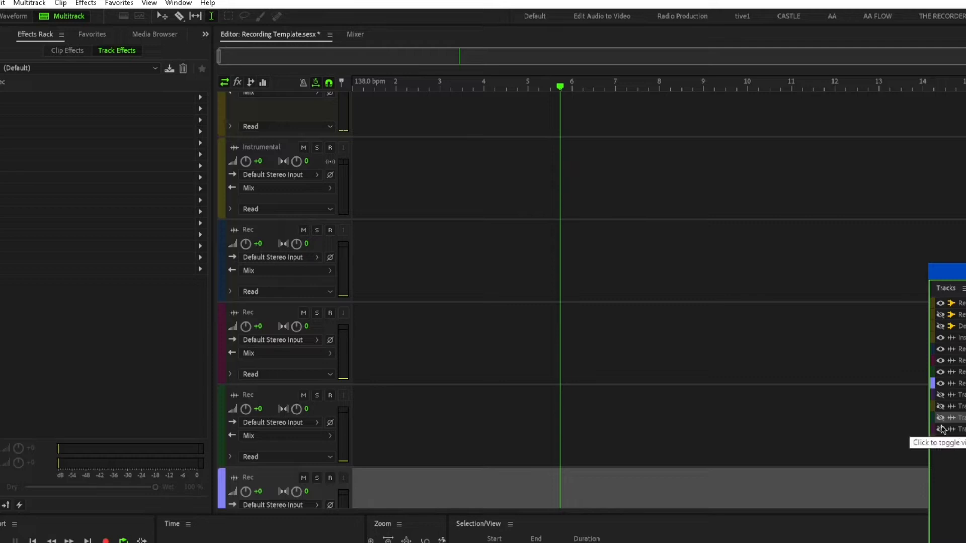
{"action": "scroll", "coordinate": [386, 325], "scroll_direction": "down", "scroll_amount": 3}
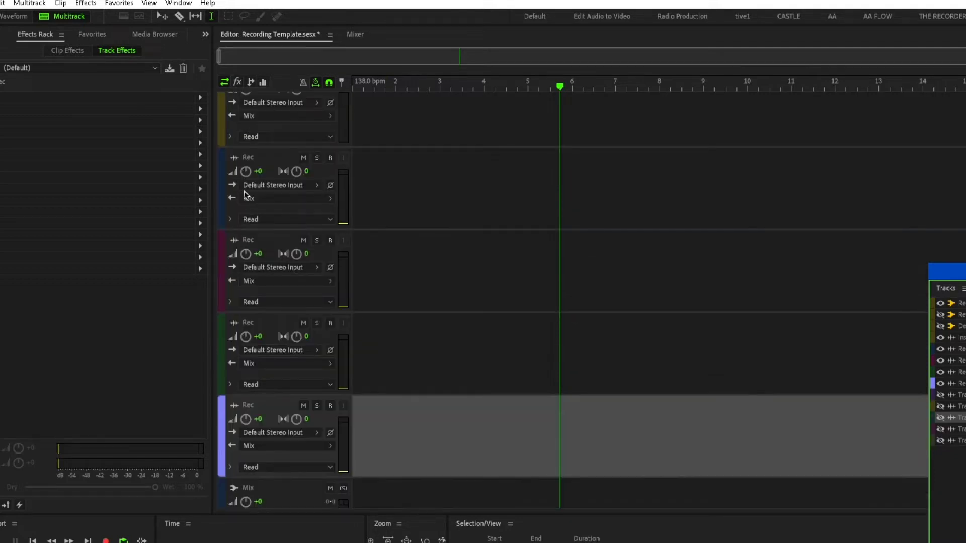
Step: Colour the first and second Rec tracks red
{"action": "left_click", "coordinate": [223, 206]}
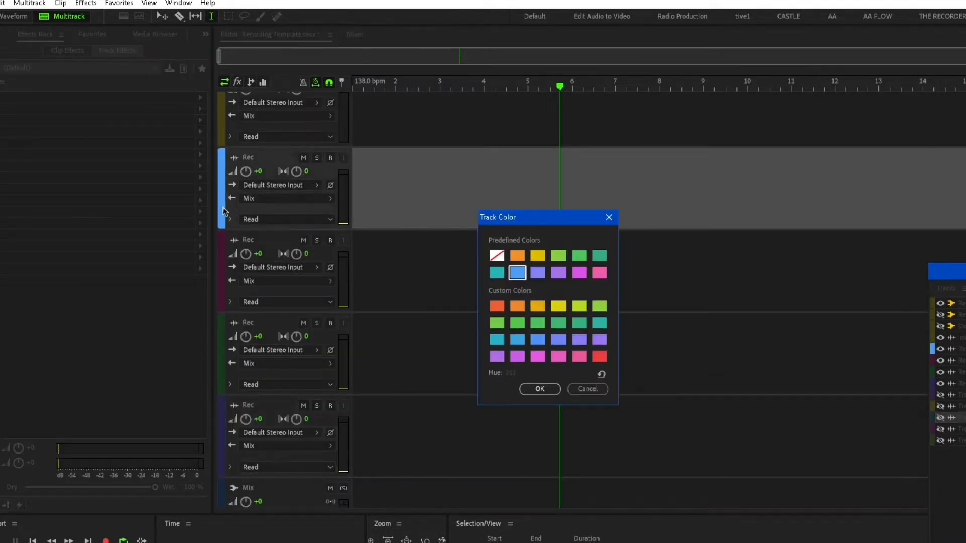
{"action": "left_click", "coordinate": [598, 359]}
{"action": "left_click", "coordinate": [539, 390]}
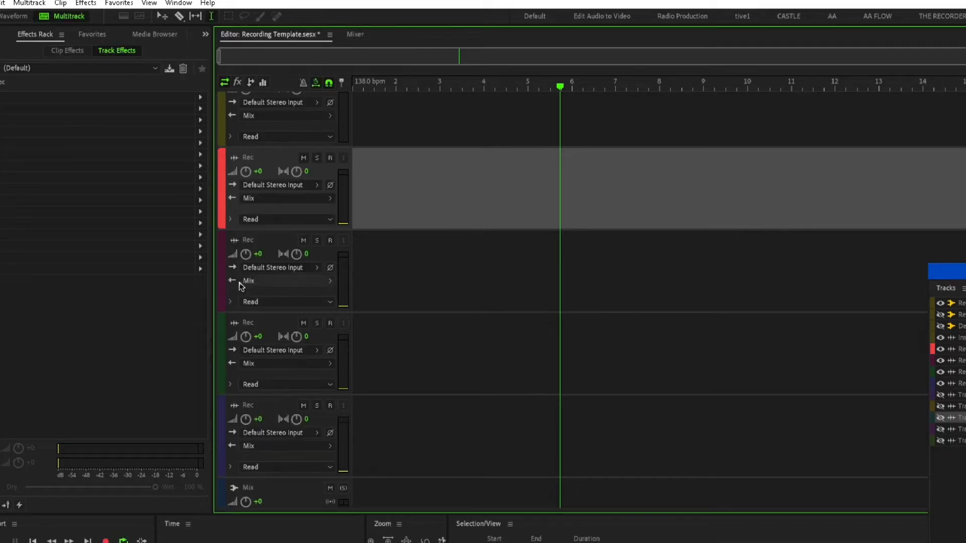
{"action": "left_click", "coordinate": [222, 291]}
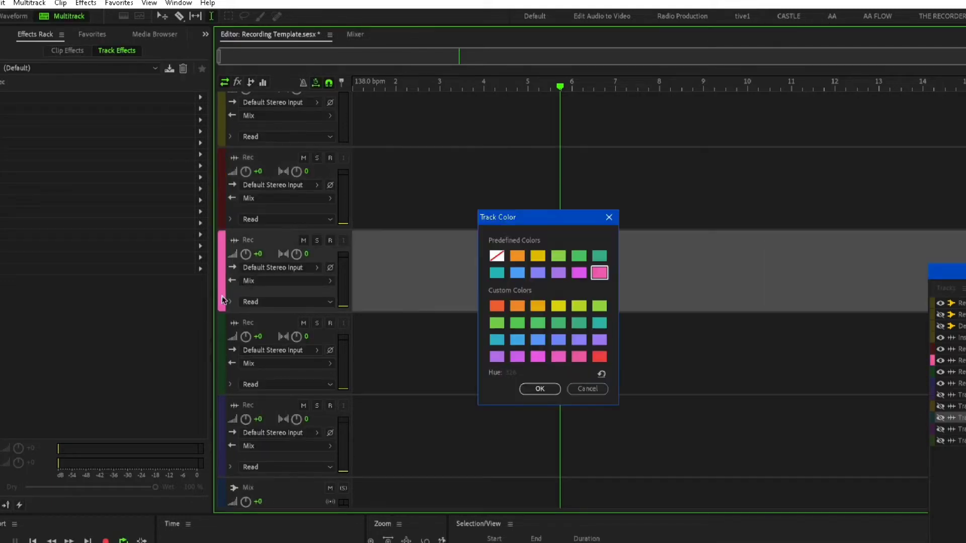
{"action": "left_click", "coordinate": [598, 357]}
{"action": "left_click", "coordinate": [539, 389]}
Step: Colour the third and fourth Rec tracks red
{"action": "left_click", "coordinate": [222, 367]}
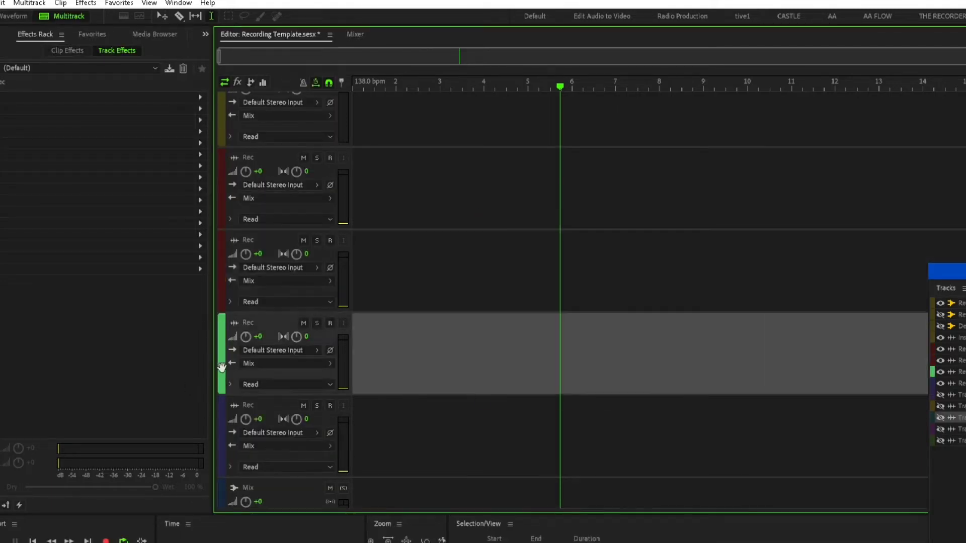
{"action": "left_click", "coordinate": [599, 357]}
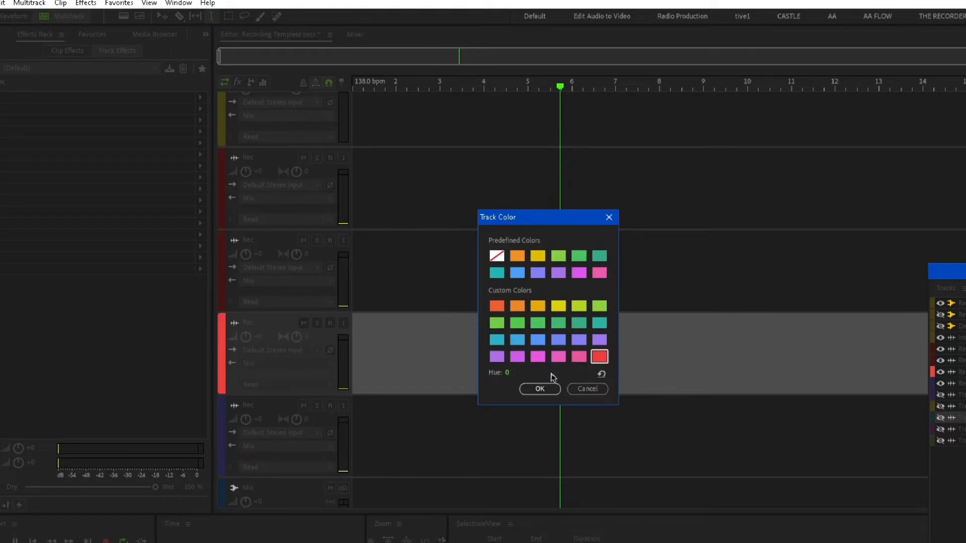
{"action": "left_click", "coordinate": [539, 388]}
{"action": "left_click", "coordinate": [220, 454]}
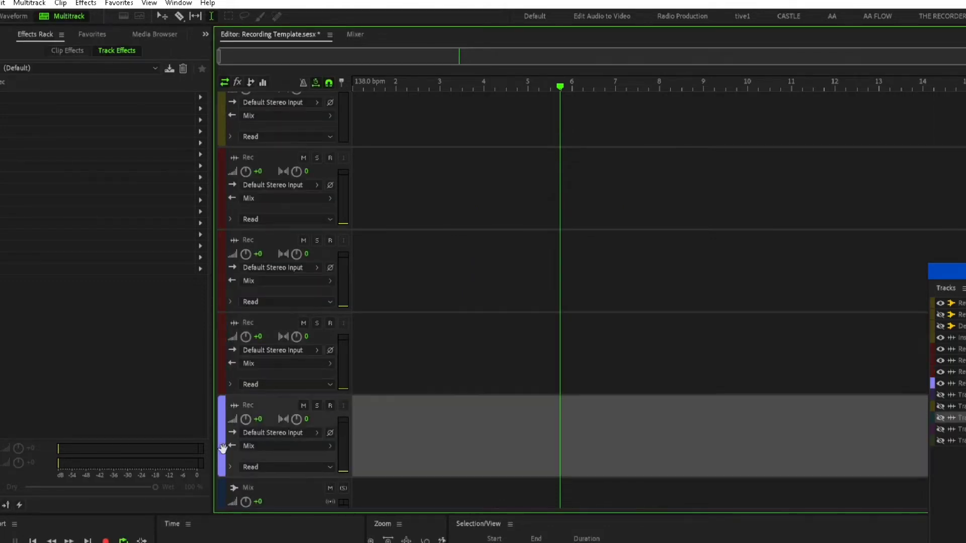
{"action": "left_click", "coordinate": [605, 356]}
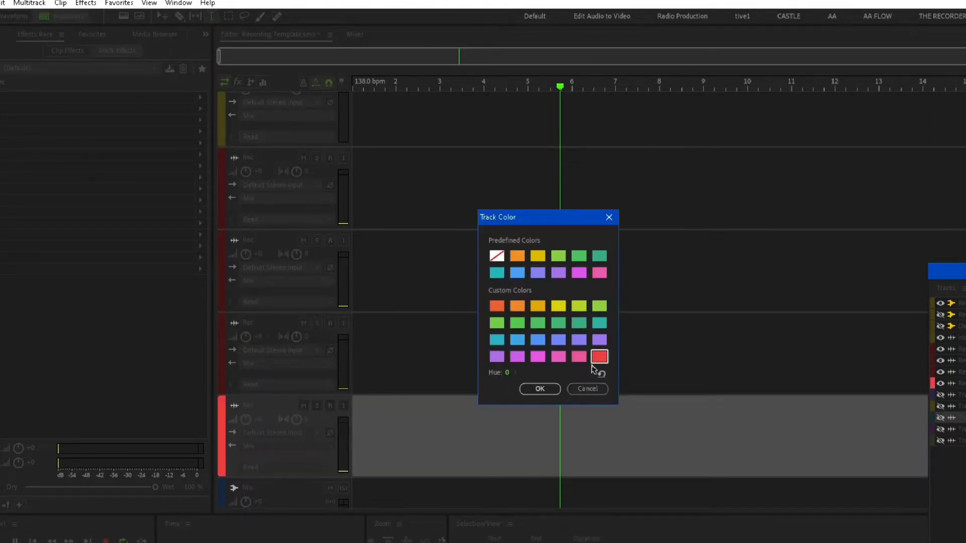
{"action": "left_click", "coordinate": [540, 389]}
Step: Give the Recording Bus the same red track colour
{"action": "scroll", "coordinate": [663, 339], "scroll_direction": "up", "scroll_amount": 2}
{"action": "scroll", "coordinate": [663, 338], "scroll_direction": "up", "scroll_amount": 1}
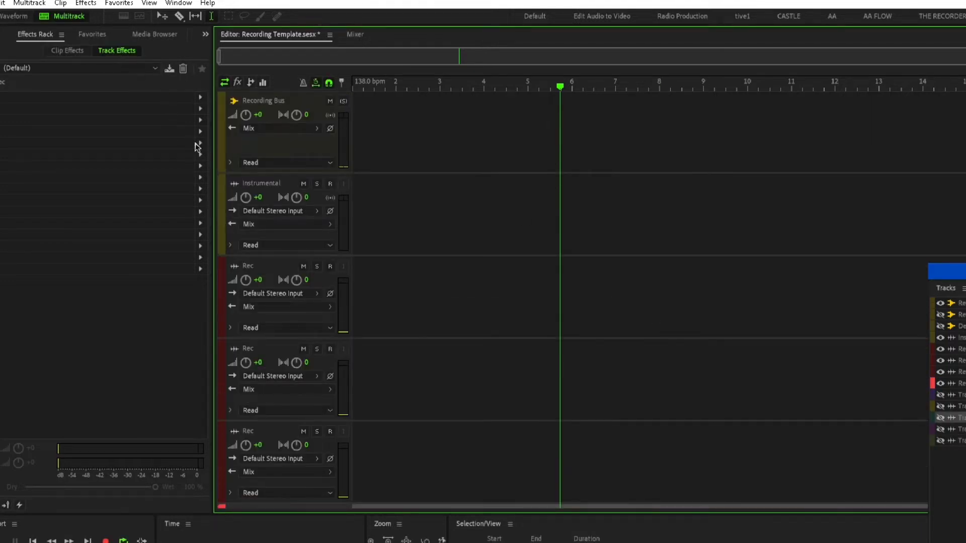
{"action": "left_click", "coordinate": [220, 128]}
{"action": "left_click", "coordinate": [596, 357]}
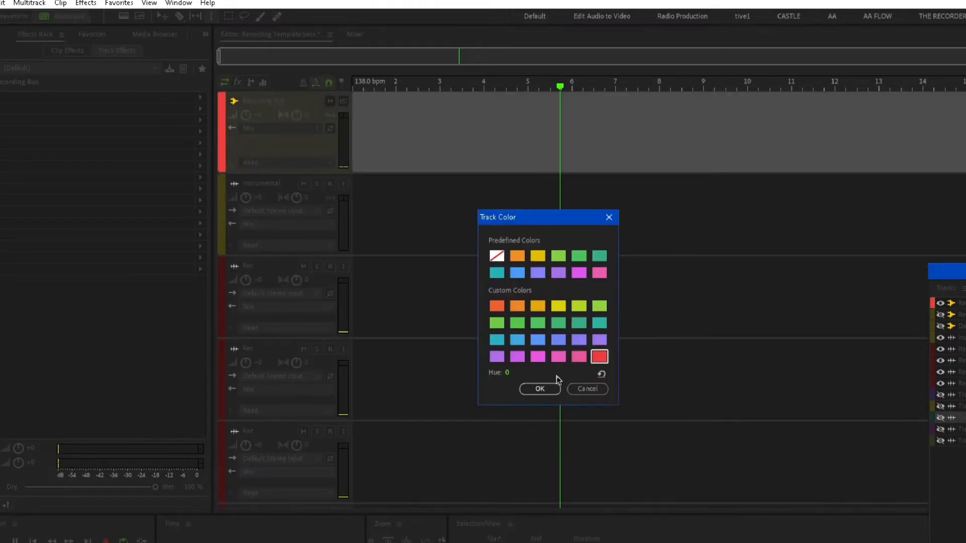
{"action": "left_click", "coordinate": [548, 389]}
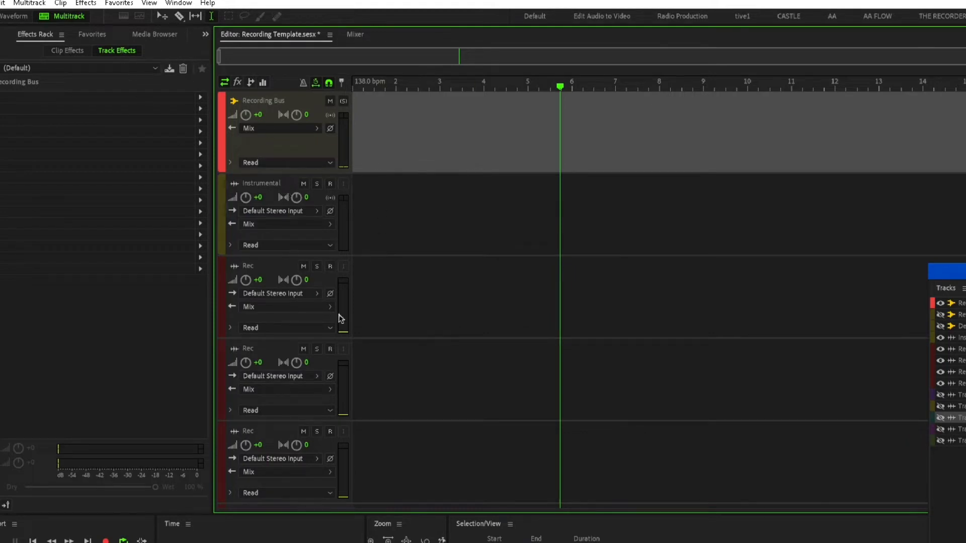
Step: Route the outputs of the first three Rec tracks to the Recording Bus
{"action": "left_click", "coordinate": [312, 307]}
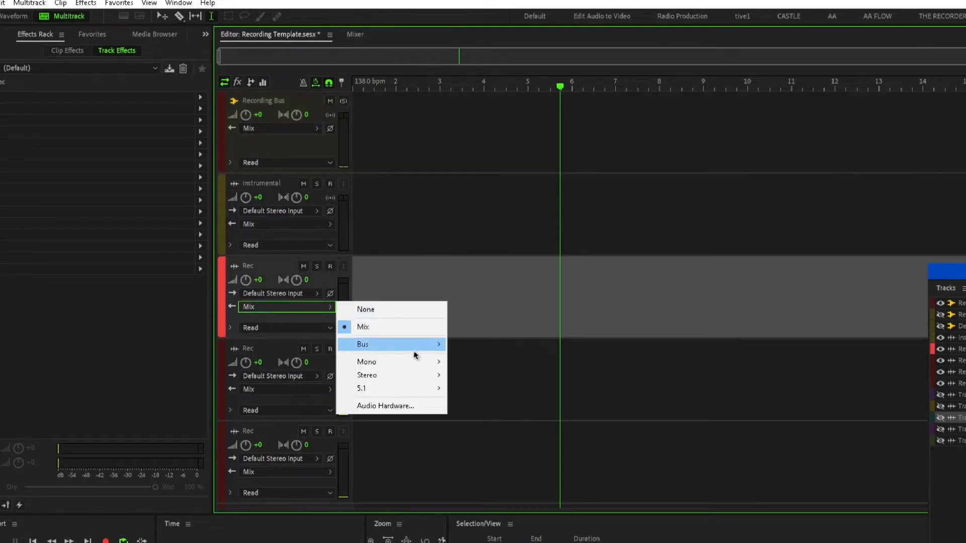
{"action": "mouse_move", "coordinate": [402, 345]}
{"action": "left_click", "coordinate": [481, 345]}
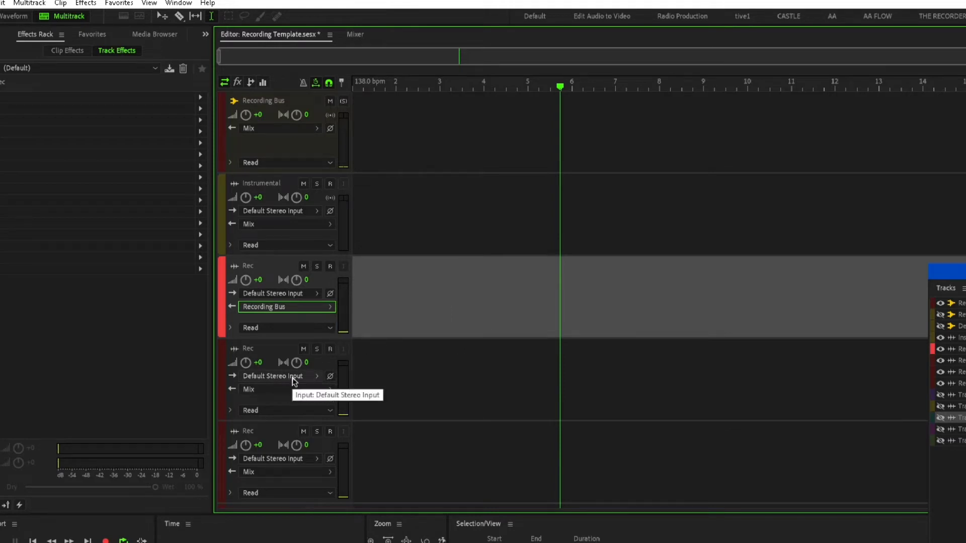
{"action": "left_click", "coordinate": [295, 390]}
{"action": "mouse_move", "coordinate": [430, 427]}
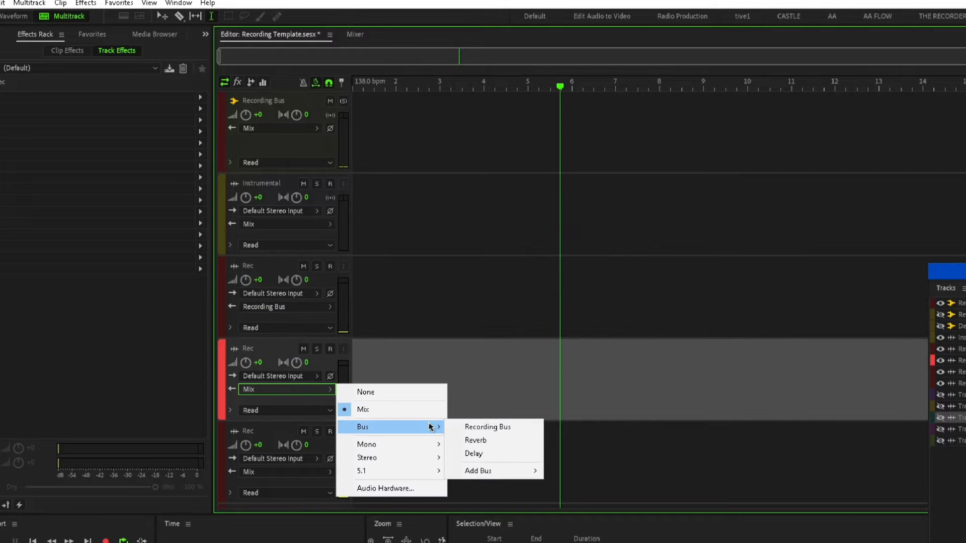
{"action": "left_click", "coordinate": [483, 428]}
{"action": "scroll", "coordinate": [538, 325], "scroll_direction": "down", "scroll_amount": 1}
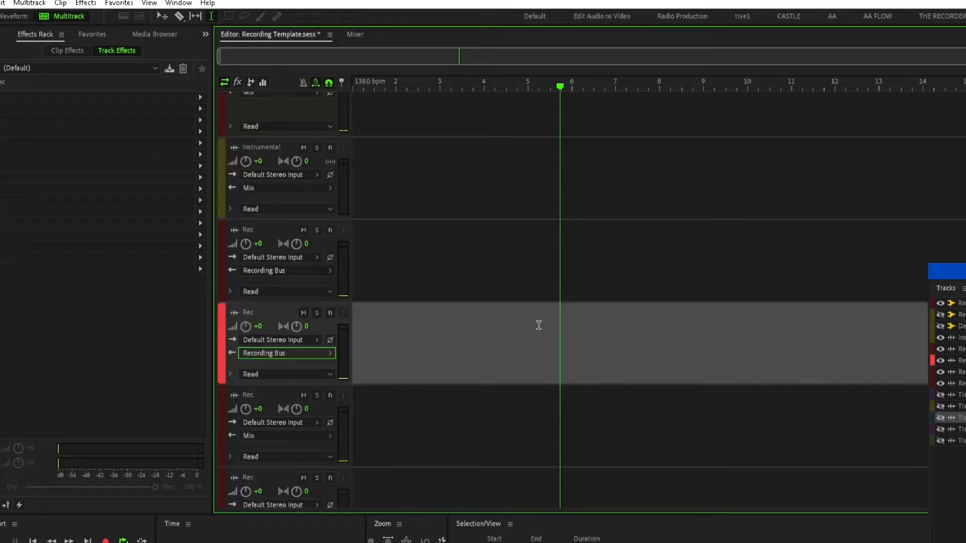
{"action": "left_click", "coordinate": [241, 435]}
{"action": "mouse_move", "coordinate": [409, 483]}
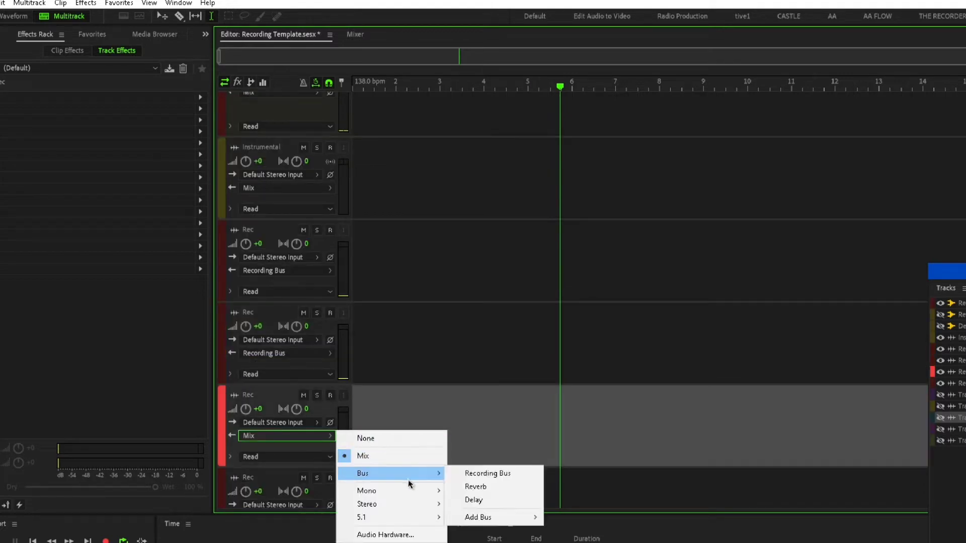
{"action": "left_click", "coordinate": [483, 473]}
Step: Set the fourth Rec track's input to [01M] In 1 and route its output to the Recording Bus
{"action": "scroll", "coordinate": [492, 379], "scroll_direction": "down", "scroll_amount": 1}
{"action": "left_click", "coordinate": [300, 443]}
{"action": "left_click", "coordinate": [296, 433]}
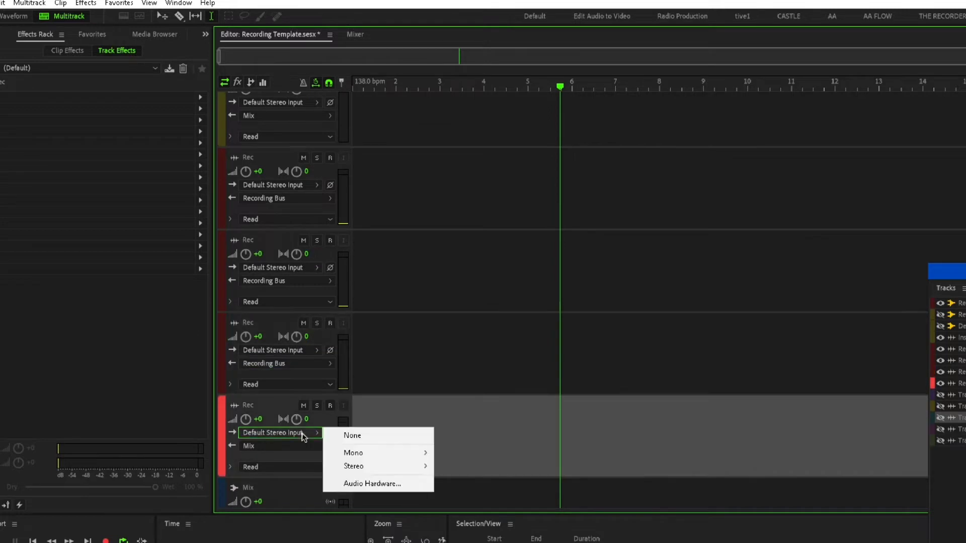
{"action": "mouse_move", "coordinate": [402, 454]}
{"action": "left_click", "coordinate": [475, 454]}
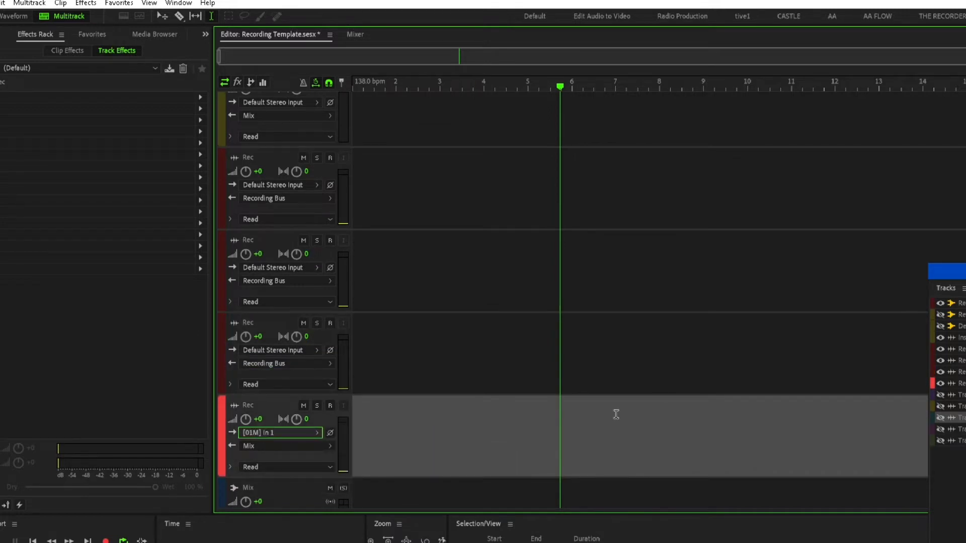
{"action": "scroll", "coordinate": [464, 382], "scroll_direction": "up", "scroll_amount": 1}
{"action": "scroll", "coordinate": [464, 382], "scroll_direction": "down", "scroll_amount": 1}
{"action": "left_click", "coordinate": [260, 447]}
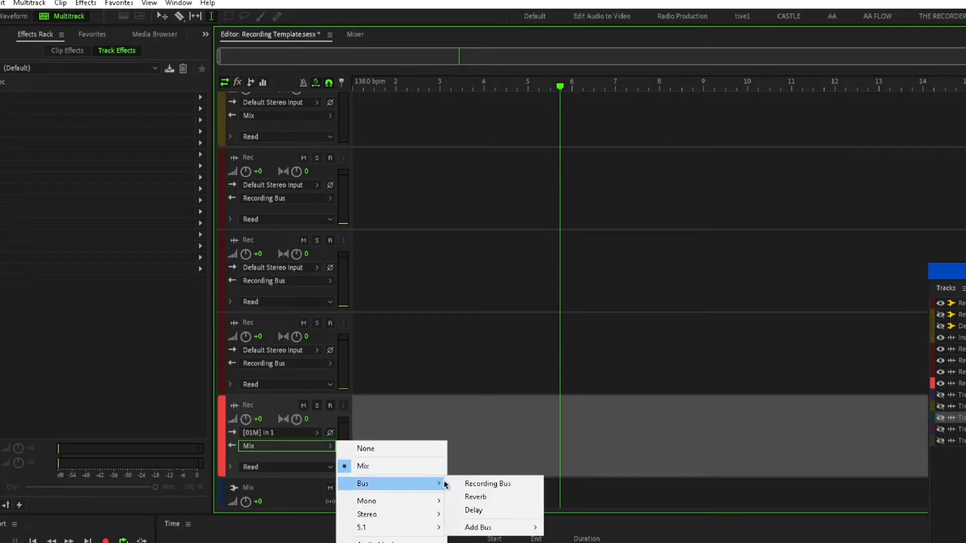
{"action": "left_click", "coordinate": [460, 483]}
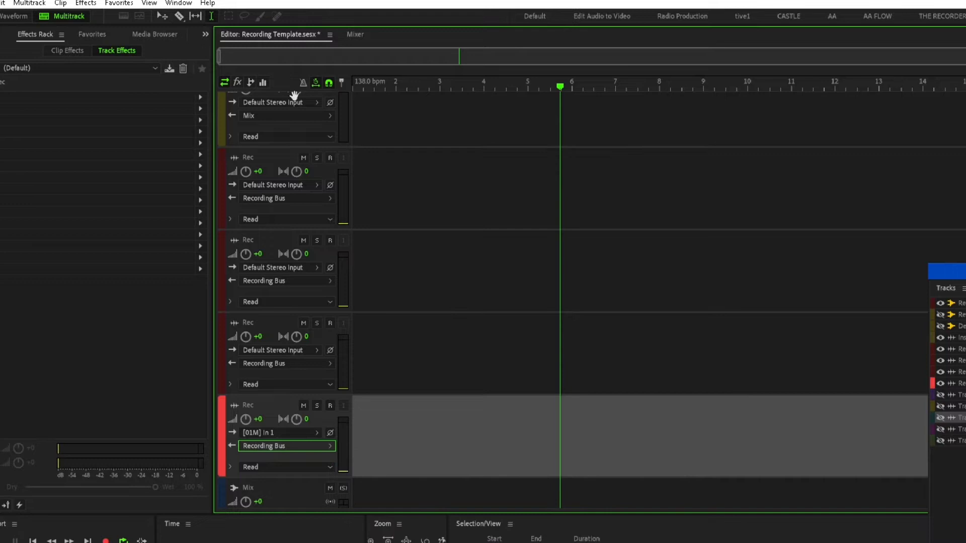
Step: Set the inputs of the first three Rec tracks to Mono [01M] In 1
{"action": "left_click", "coordinate": [280, 185]}
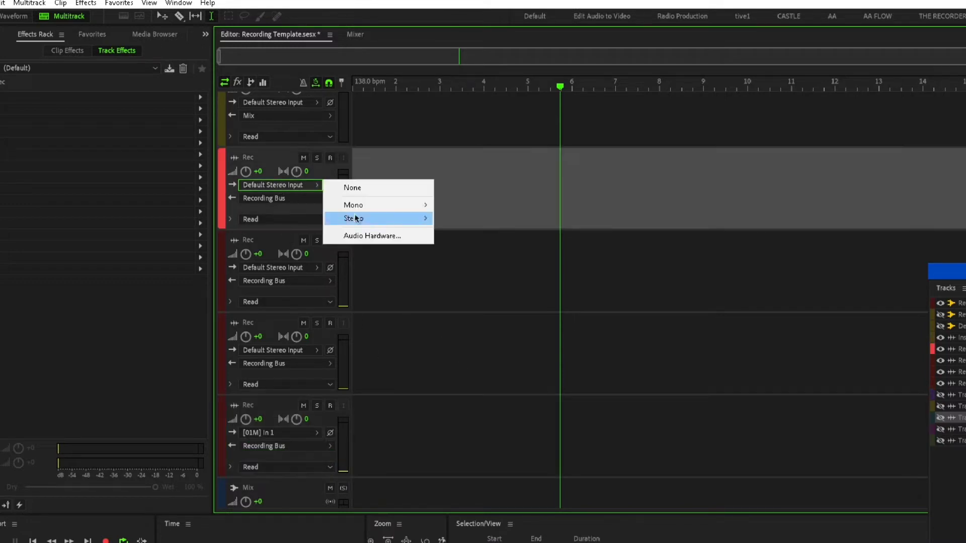
{"action": "mouse_move", "coordinate": [422, 212]}
{"action": "left_click", "coordinate": [467, 204]}
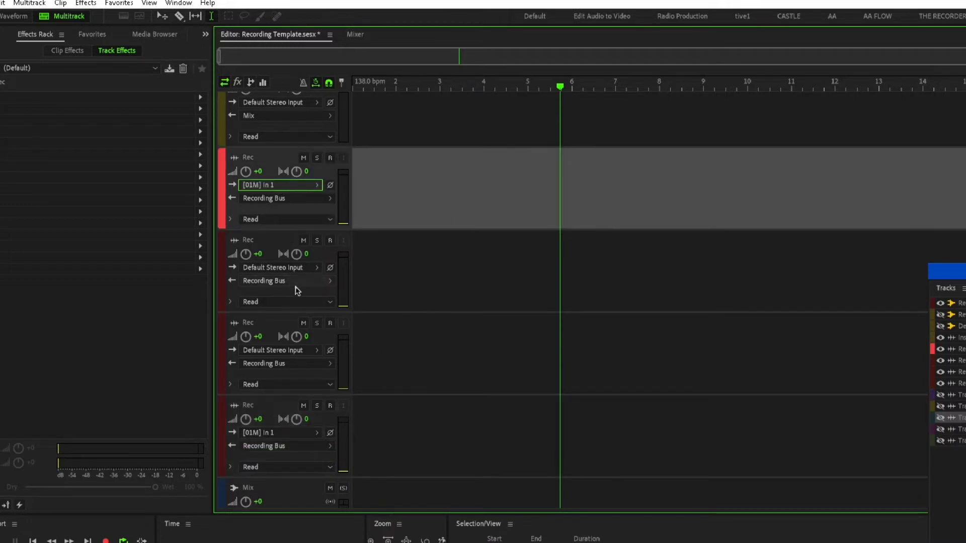
{"action": "left_click", "coordinate": [307, 267]}
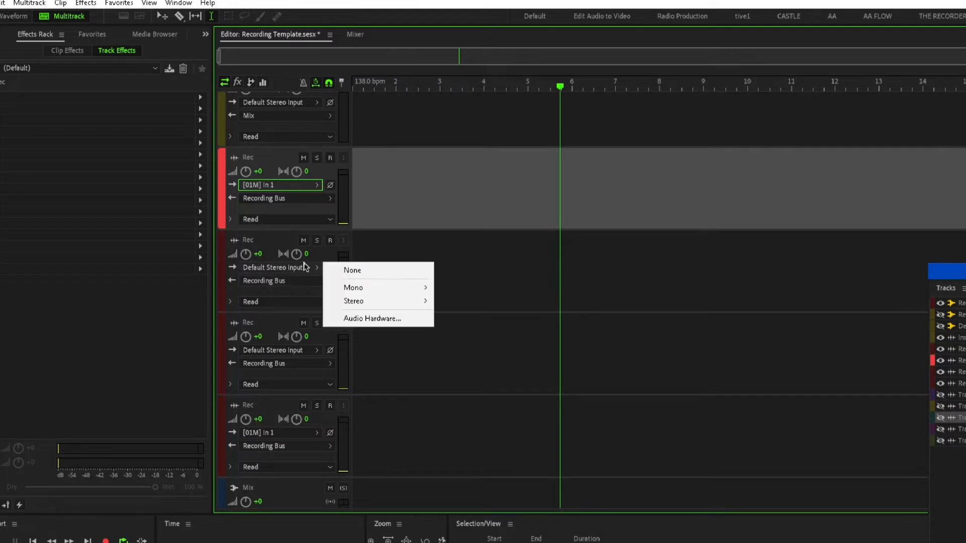
{"action": "mouse_move", "coordinate": [365, 287]}
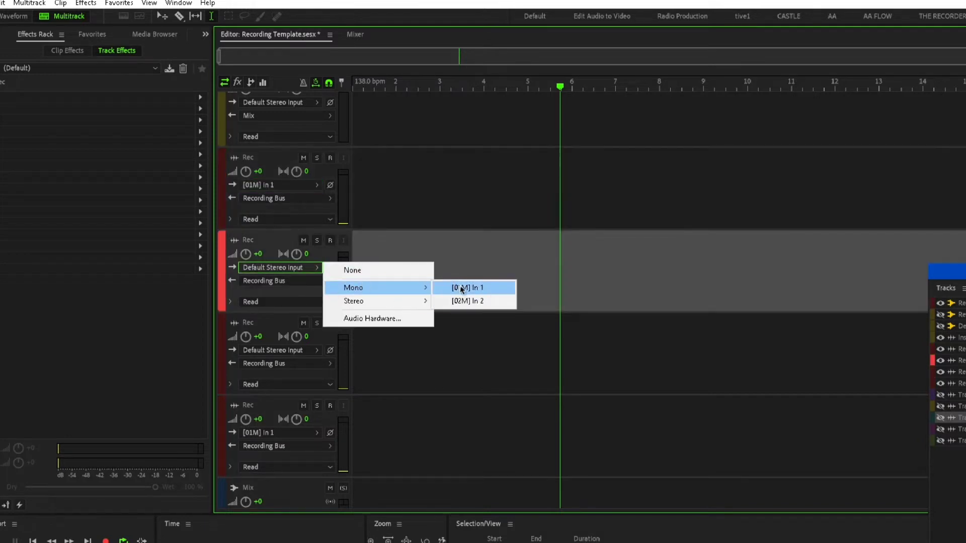
{"action": "left_click", "coordinate": [462, 290]}
{"action": "left_click", "coordinate": [277, 355]}
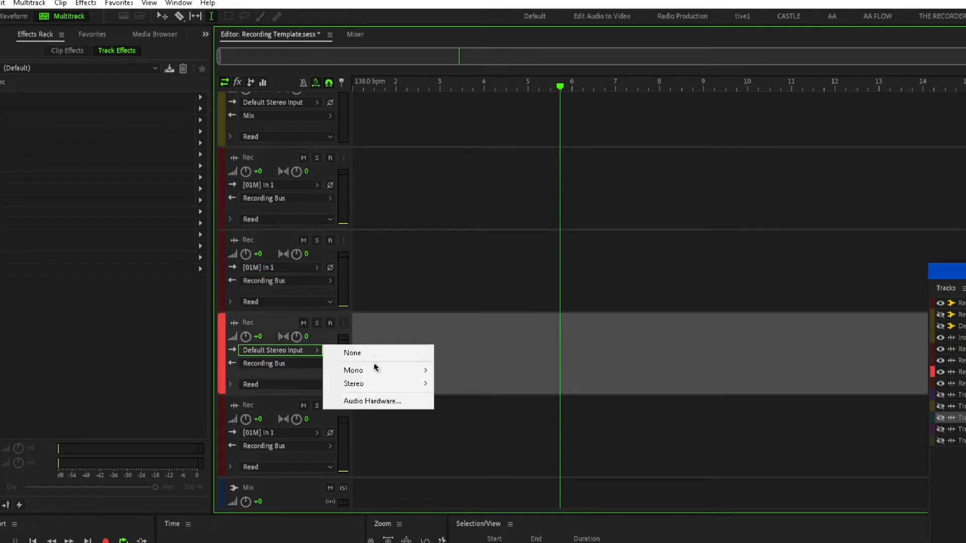
{"action": "mouse_move", "coordinate": [433, 372]}
{"action": "left_click", "coordinate": [468, 370]}
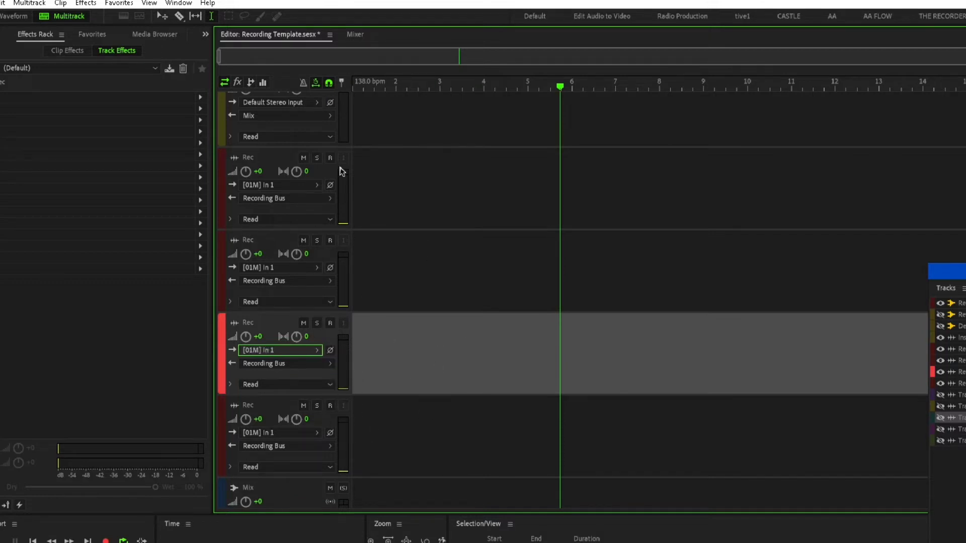
Step: Move the playhead back near the start of the session
{"action": "left_click", "coordinate": [403, 197]}
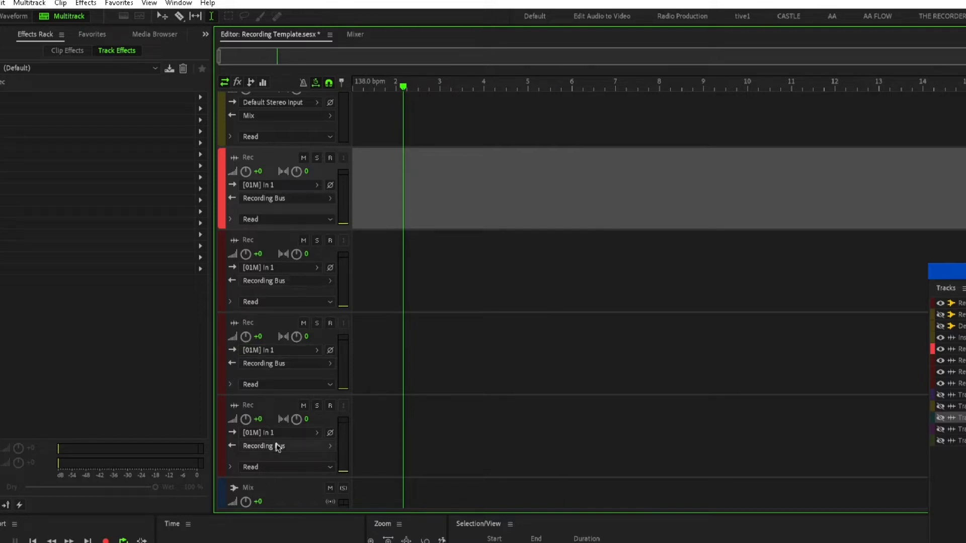
{"action": "scroll", "coordinate": [452, 251], "scroll_direction": "down", "scroll_amount": 2}
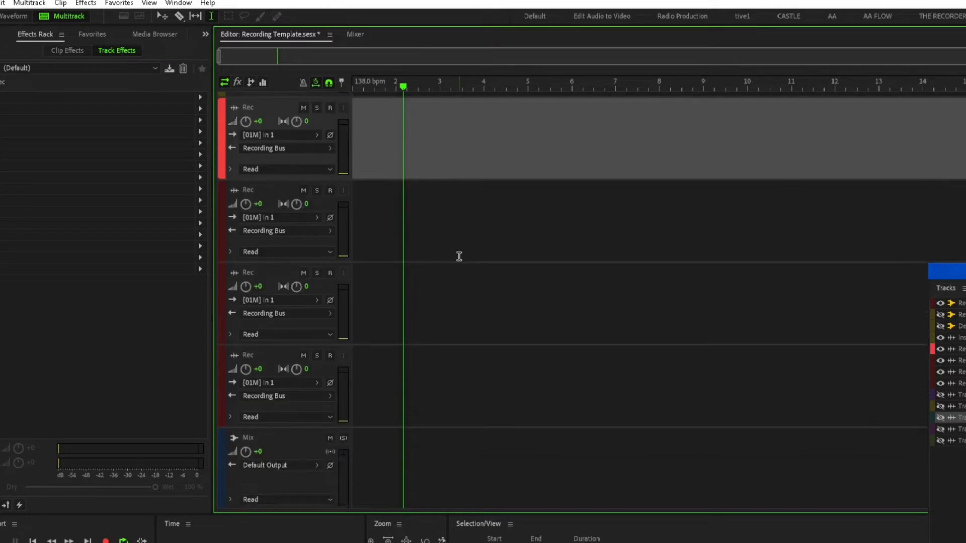
{"action": "scroll", "coordinate": [440, 260], "scroll_direction": "up", "scroll_amount": 5}
{"action": "scroll", "coordinate": [439, 260], "scroll_direction": "up", "scroll_amount": 1}
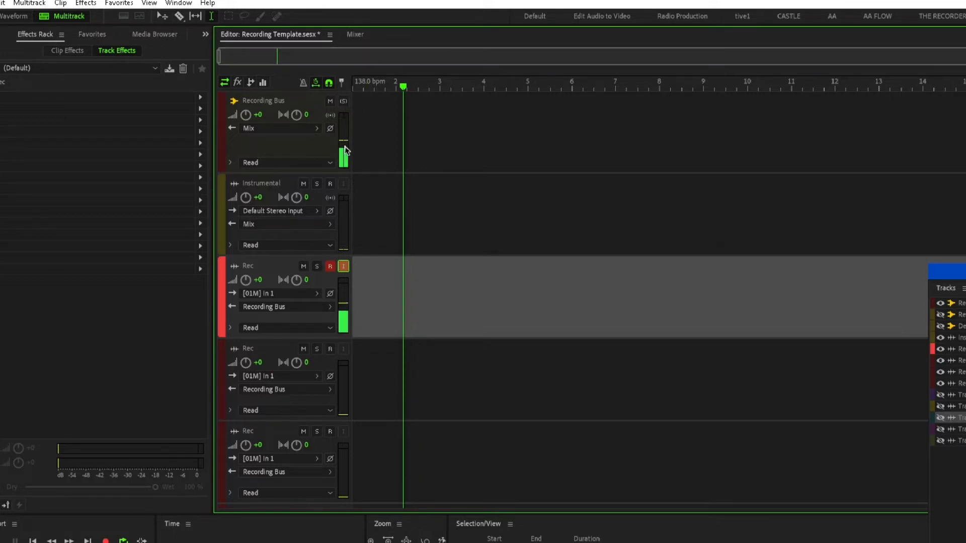
Step: Turn off record-arm and input monitoring on the Rec tracks, then select the Recording Bus
{"action": "left_click", "coordinate": [330, 349]}
{"action": "left_click", "coordinate": [343, 349]}
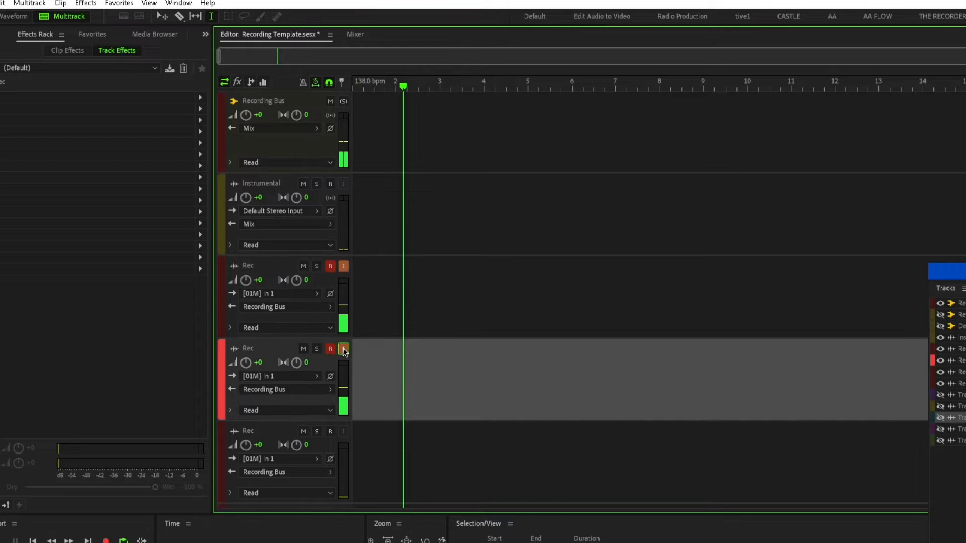
{"action": "left_click", "coordinate": [330, 348]}
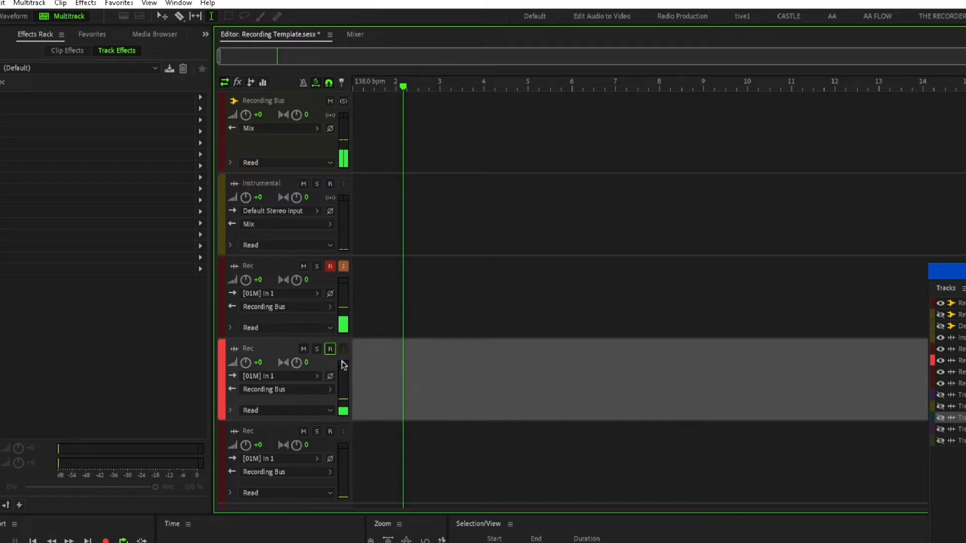
{"action": "left_click", "coordinate": [330, 266]}
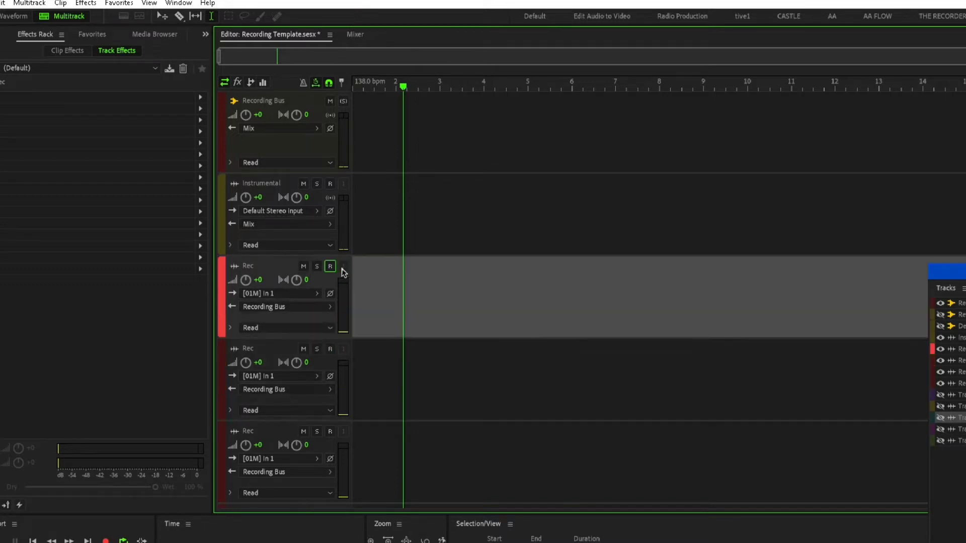
{"action": "left_click", "coordinate": [296, 153]}
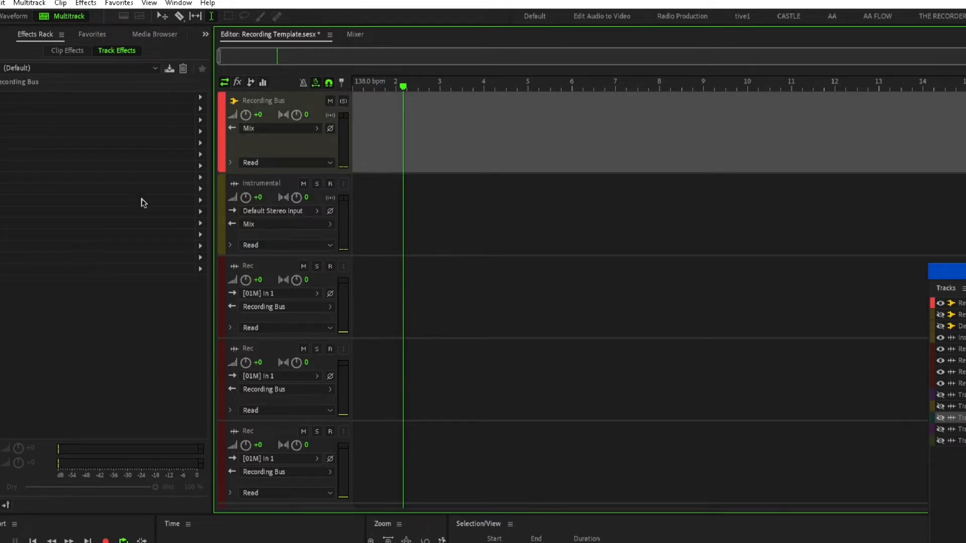
Step: Load the 4 - LuraThug rack preset and arm the first Rec track with monitoring
{"action": "left_click", "coordinate": [48, 68]}
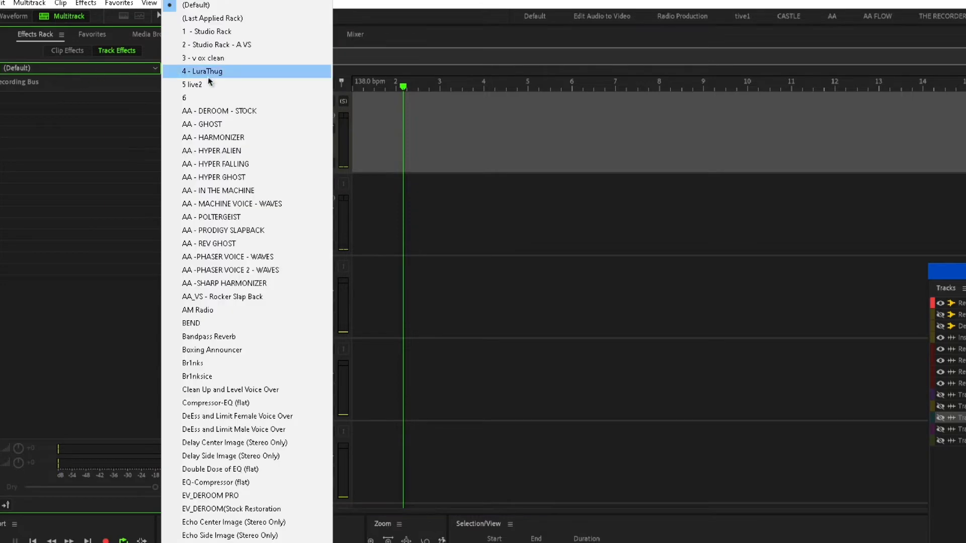
{"action": "key", "text": "Escape"}
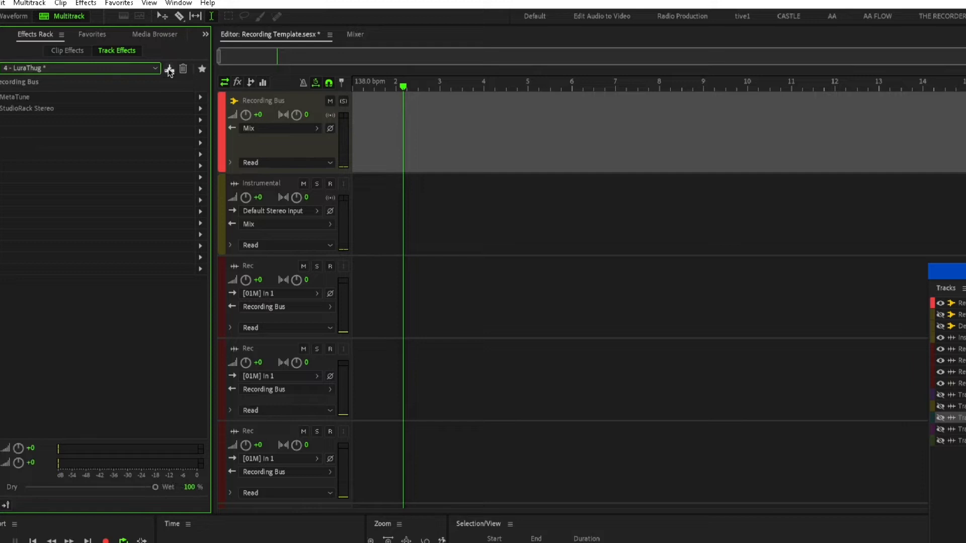
{"action": "left_click", "coordinate": [330, 266]}
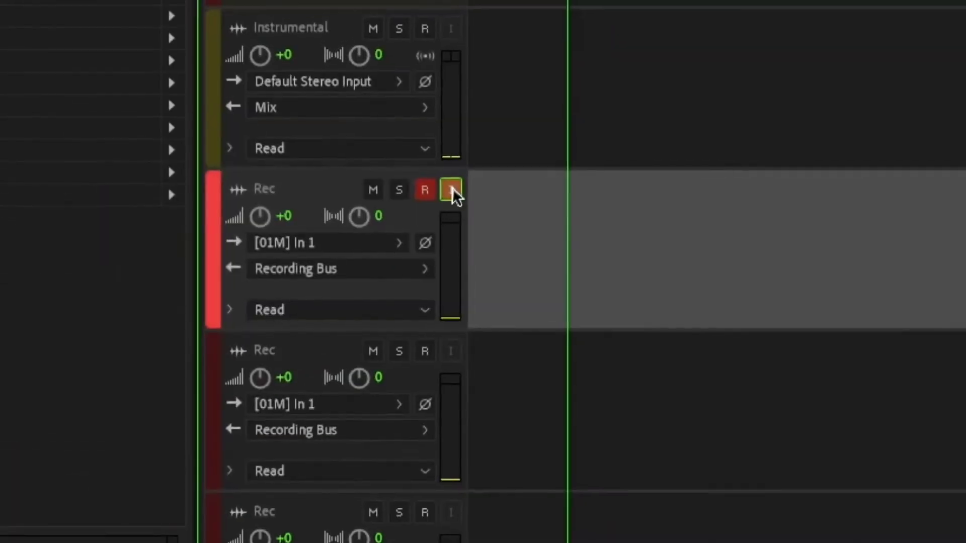
{"action": "left_click", "coordinate": [343, 267]}
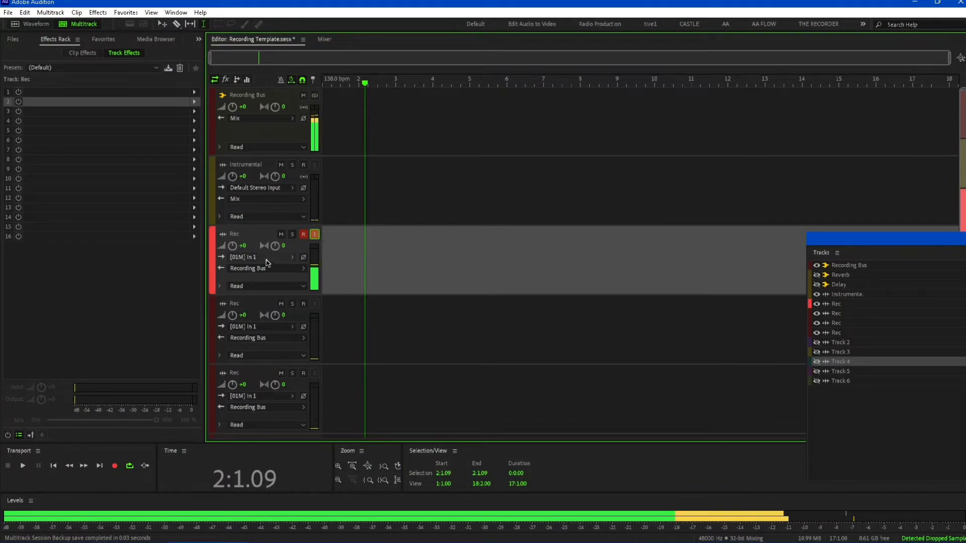
Step: Add Dynamics Processing to the third slot of the Recording Bus effects rack
{"action": "left_click", "coordinate": [224, 142]}
{"action": "left_click", "coordinate": [18, 101]}
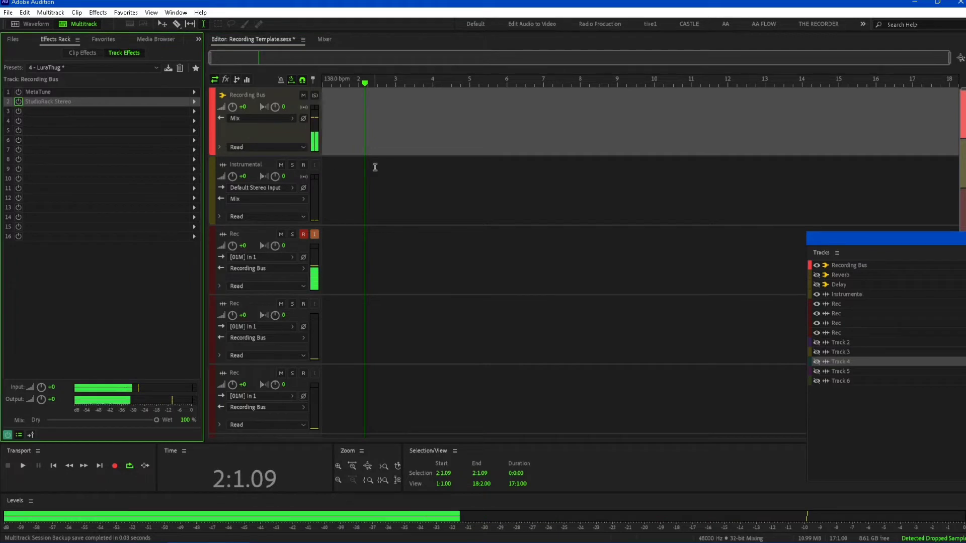
{"action": "left_click", "coordinate": [194, 111]}
{"action": "mouse_move", "coordinate": [282, 149]}
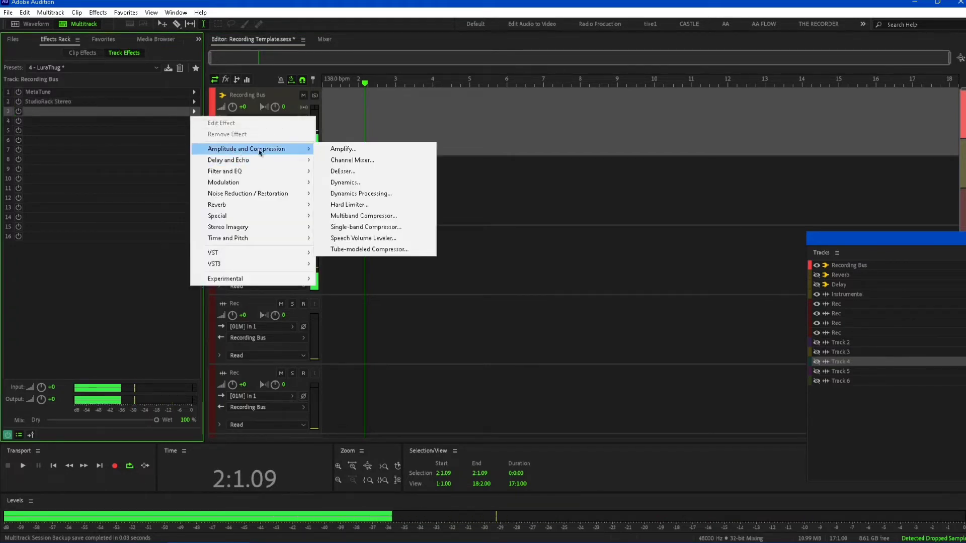
{"action": "left_click", "coordinate": [383, 194]}
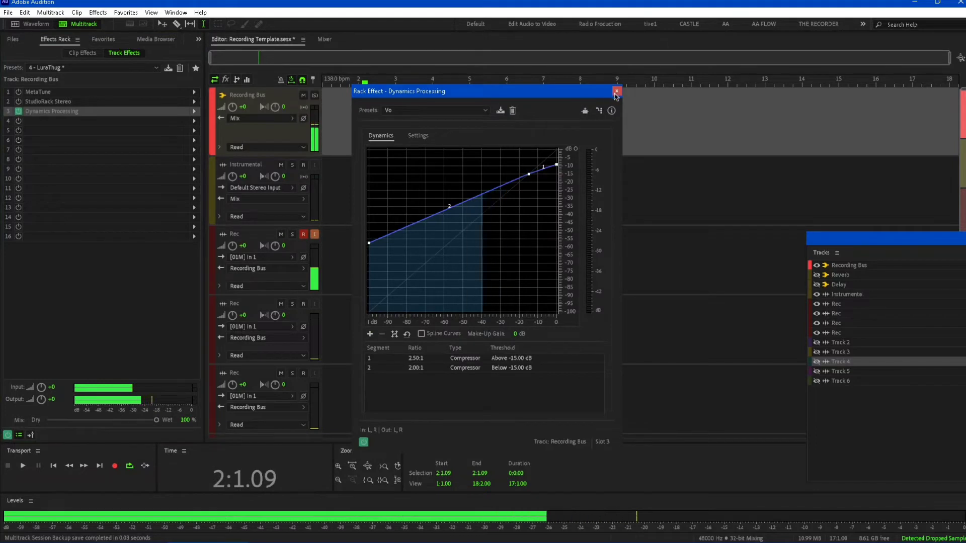
{"action": "left_click", "coordinate": [618, 87]}
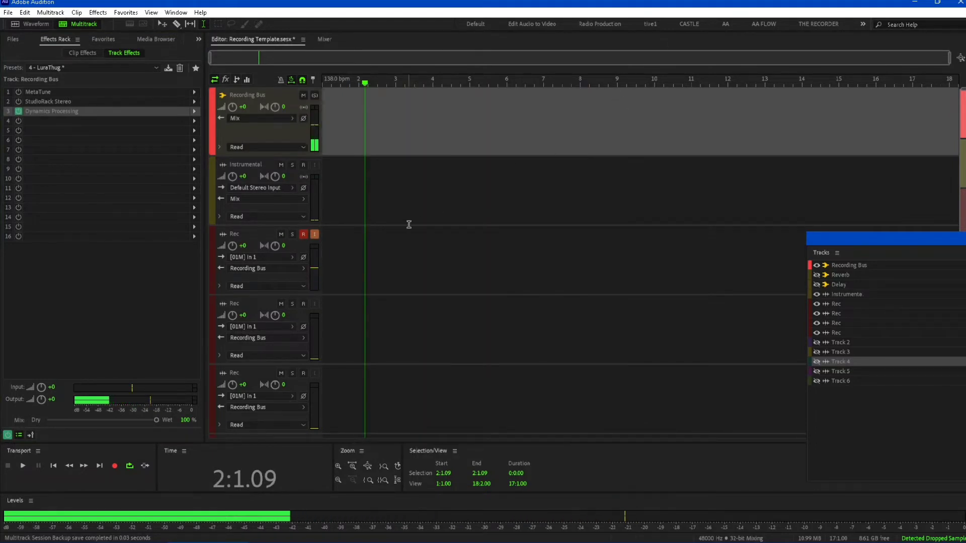
Step: Disarm the first Rec track and turn off its input monitoring
{"action": "left_click", "coordinate": [314, 233]}
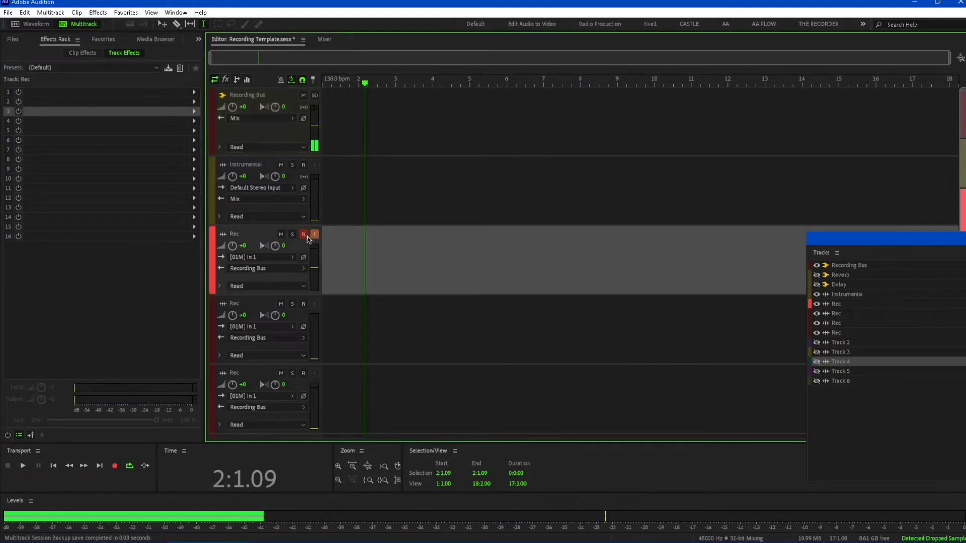
{"action": "left_click", "coordinate": [303, 234]}
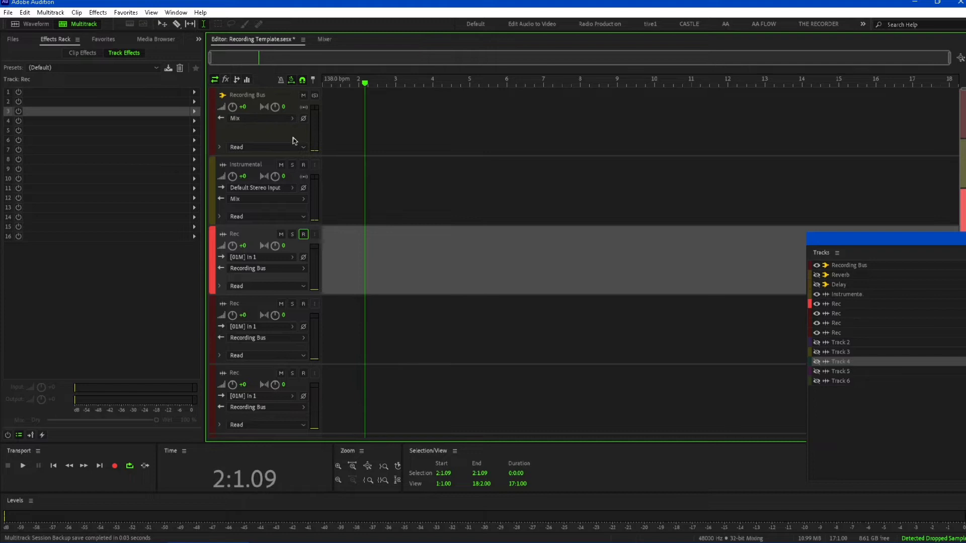
{"action": "left_click", "coordinate": [265, 142]}
{"action": "scroll", "coordinate": [428, 121], "scroll_direction": "down", "scroll_amount": 1}
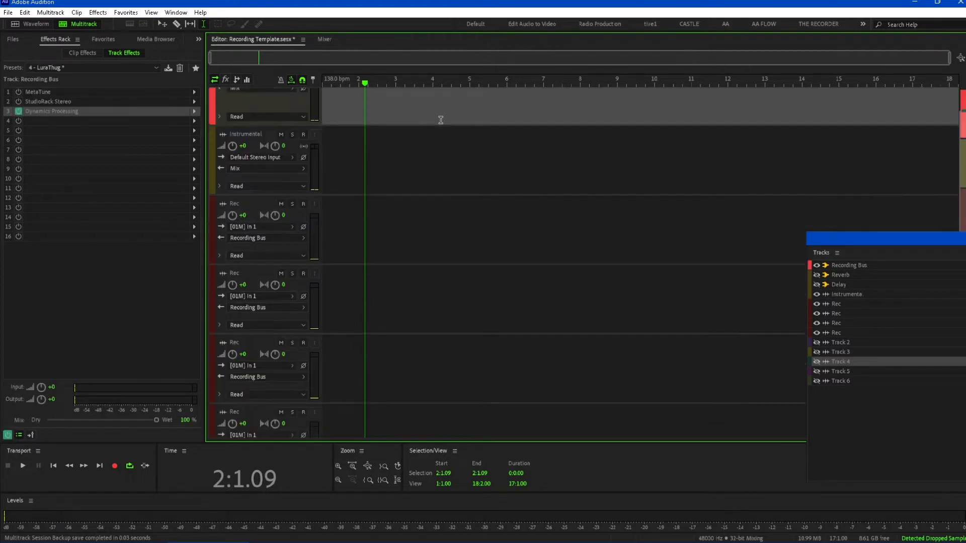
{"action": "scroll", "coordinate": [429, 121], "scroll_direction": "up", "scroll_amount": 1}
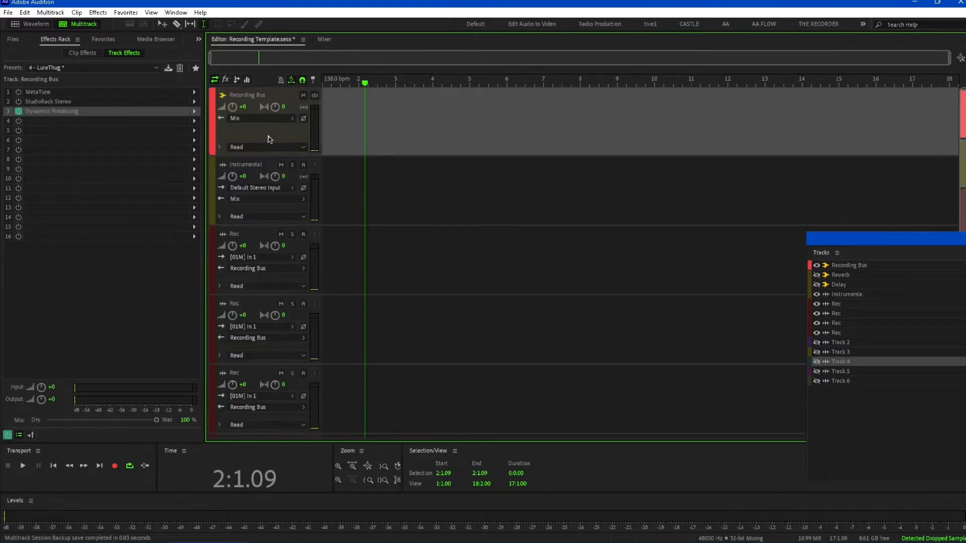
Step: Point the Recording Bus first send to the Reverb bus at a 0 dB level
{"action": "left_click", "coordinate": [237, 80]}
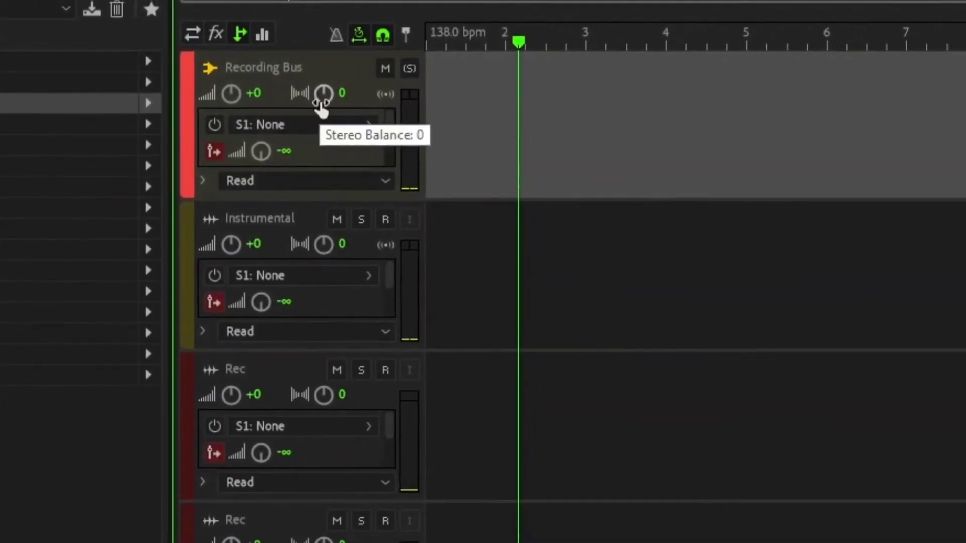
{"action": "left_click", "coordinate": [326, 130]}
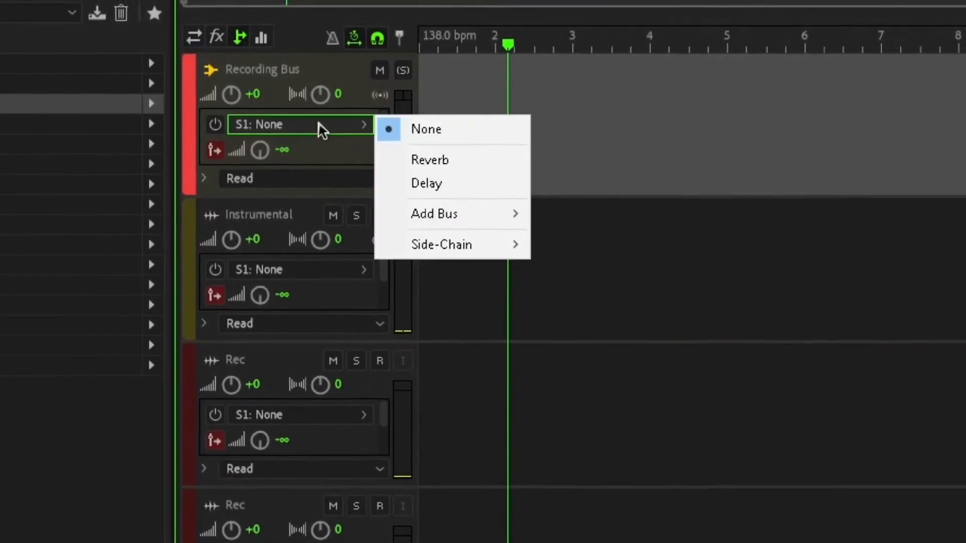
{"action": "left_click", "coordinate": [479, 158]}
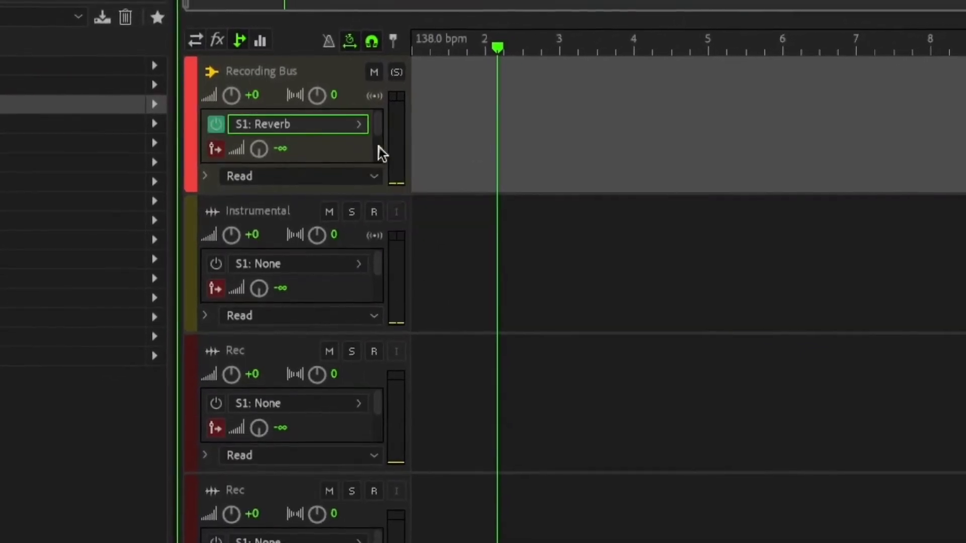
{"action": "left_click", "coordinate": [276, 148]}
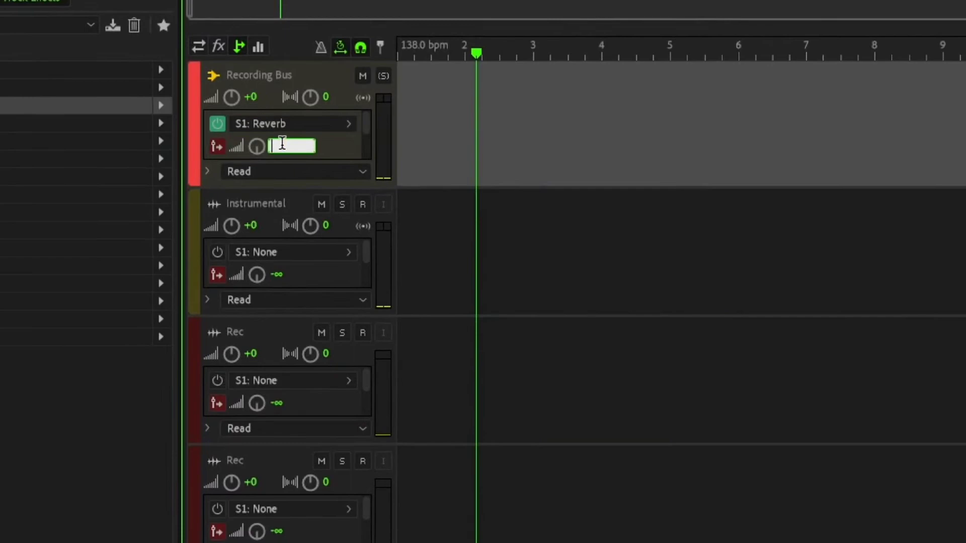
{"action": "type", "text": "0"}
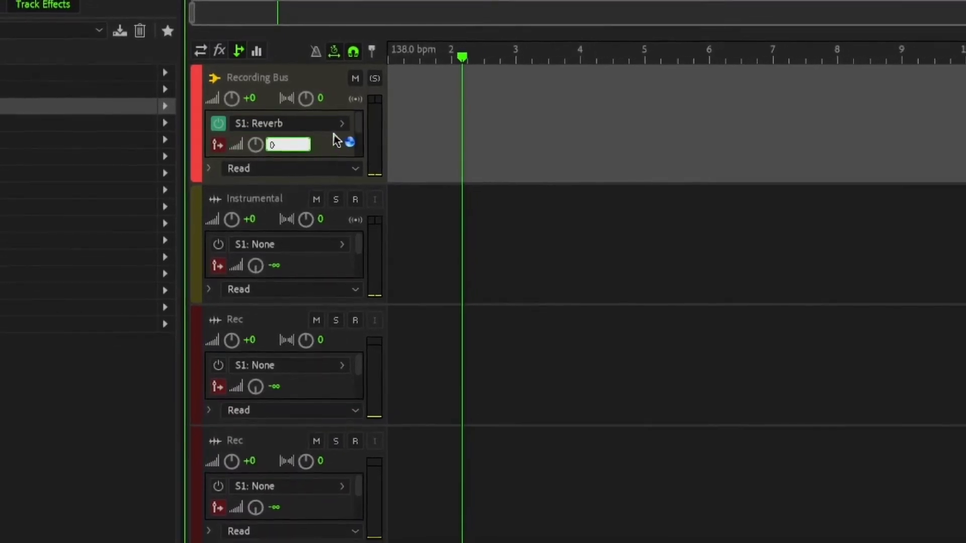
{"action": "key", "text": "Return"}
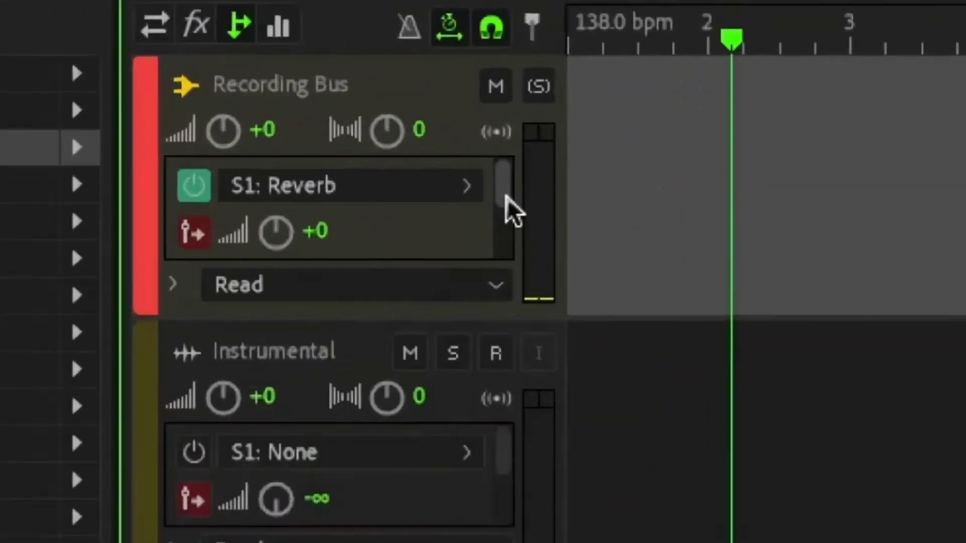
Step: Route the Recording Bus second send to the Delay bus and place the playhead at bar 3
{"action": "scroll", "coordinate": [492, 193], "scroll_direction": "down", "scroll_amount": 3}
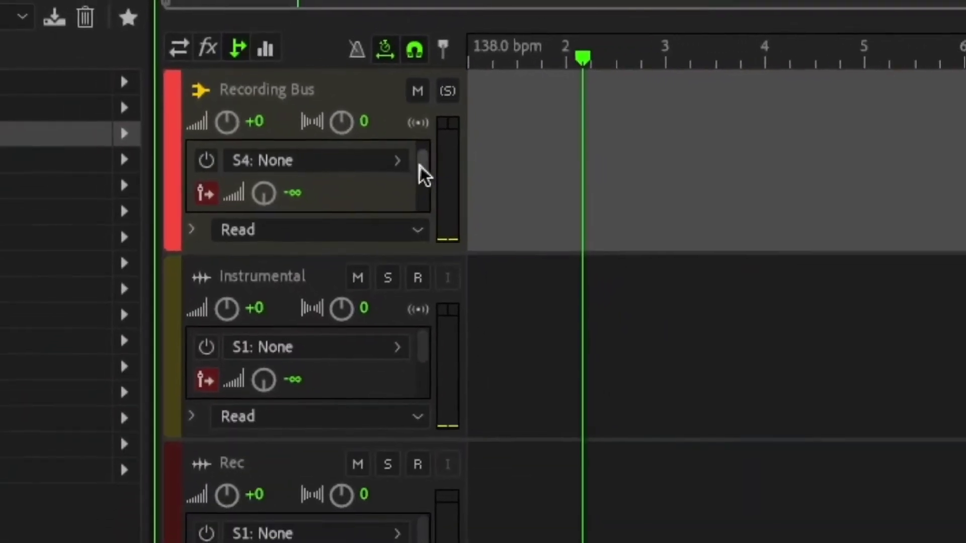
{"action": "scroll", "coordinate": [420, 166], "scroll_direction": "up", "scroll_amount": 3}
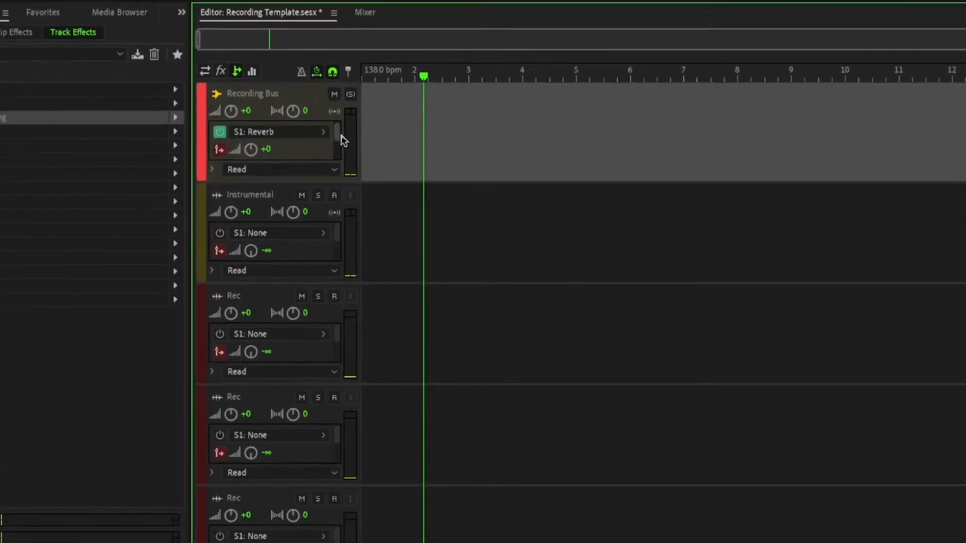
{"action": "scroll", "coordinate": [356, 151], "scroll_direction": "down", "scroll_amount": 4}
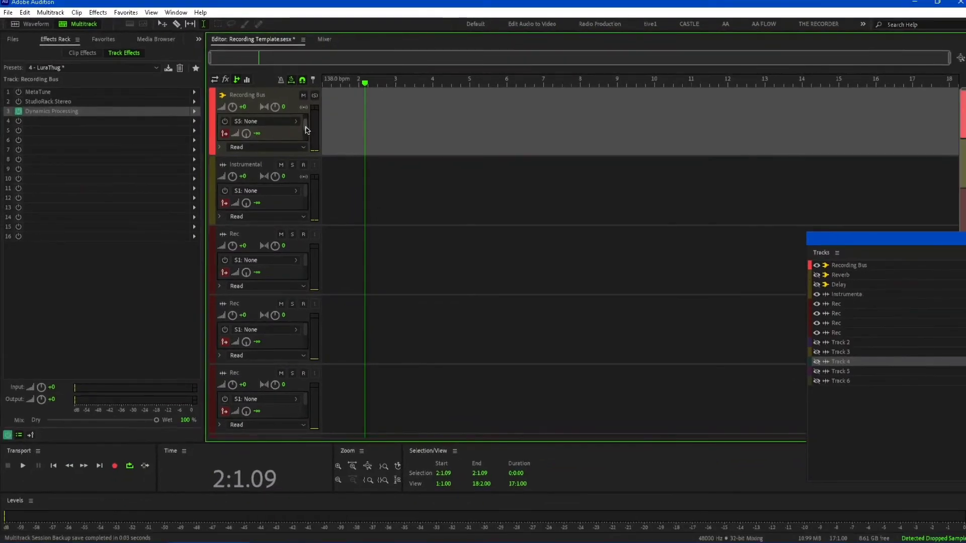
{"action": "scroll", "coordinate": [306, 128], "scroll_direction": "up", "scroll_amount": 4}
{"action": "scroll", "coordinate": [308, 124], "scroll_direction": "up", "scroll_amount": 3}
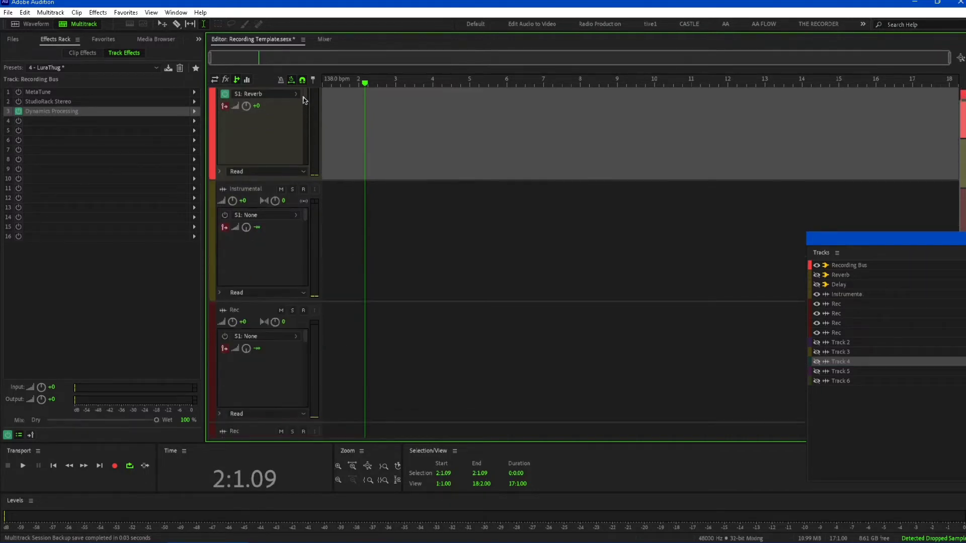
{"action": "scroll", "coordinate": [372, 113], "scroll_direction": "up", "scroll_amount": 1}
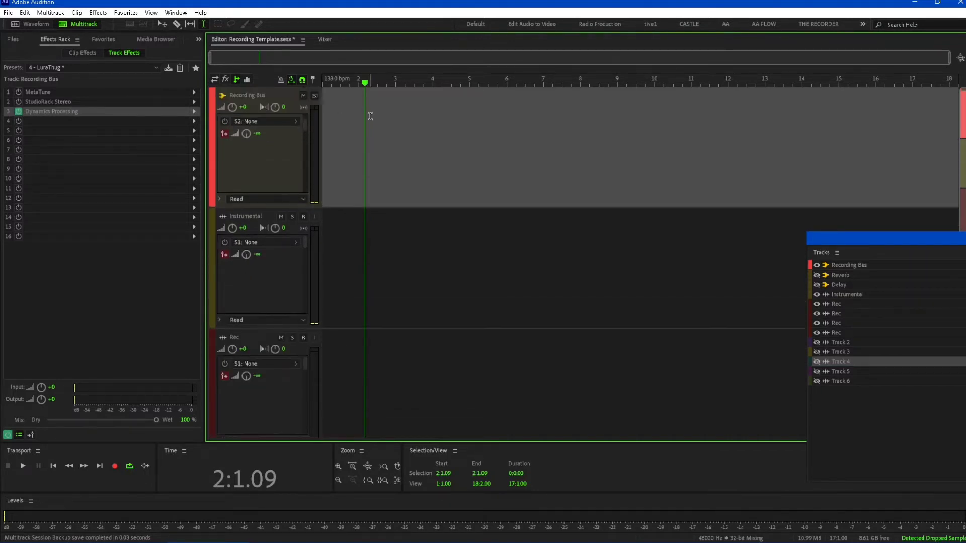
{"action": "left_click", "coordinate": [251, 125]}
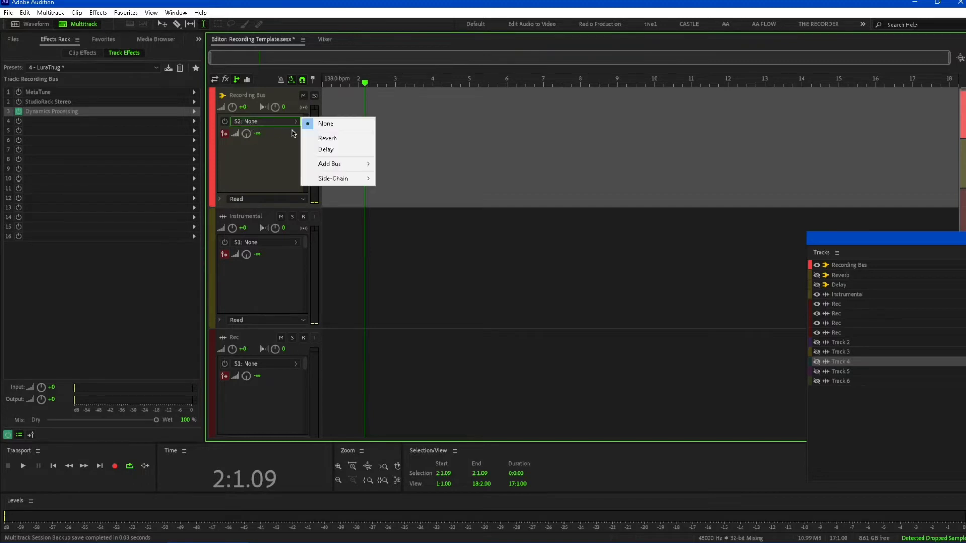
{"action": "left_click", "coordinate": [342, 149]}
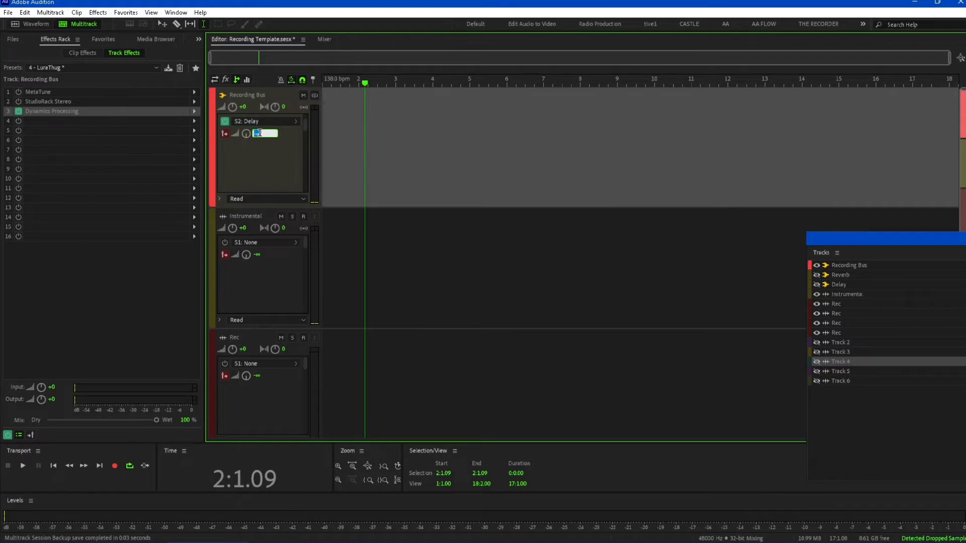
{"action": "left_click", "coordinate": [388, 142]}
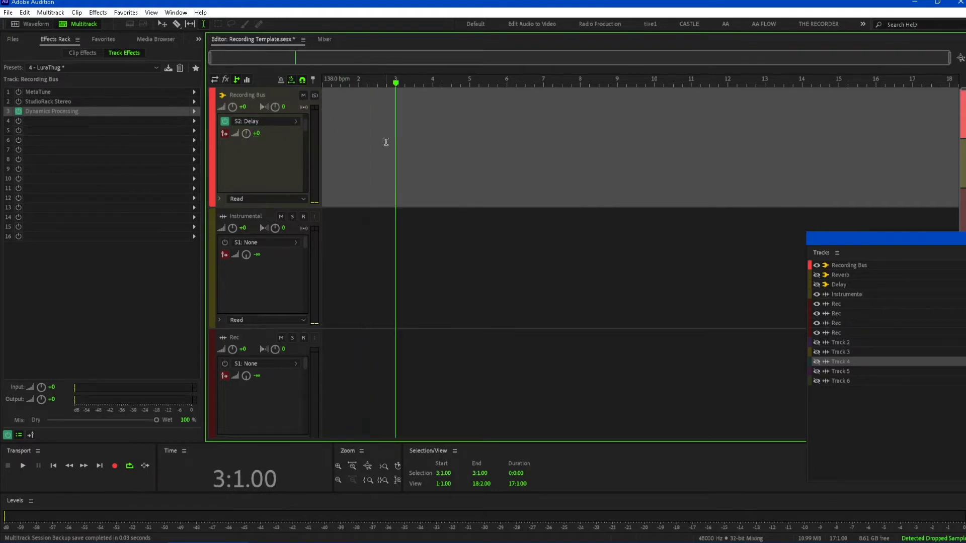
Step: Unhide the Reverb and Delay buses and colour them blue and green
{"action": "scroll", "coordinate": [389, 143], "scroll_direction": "down", "scroll_amount": 3}
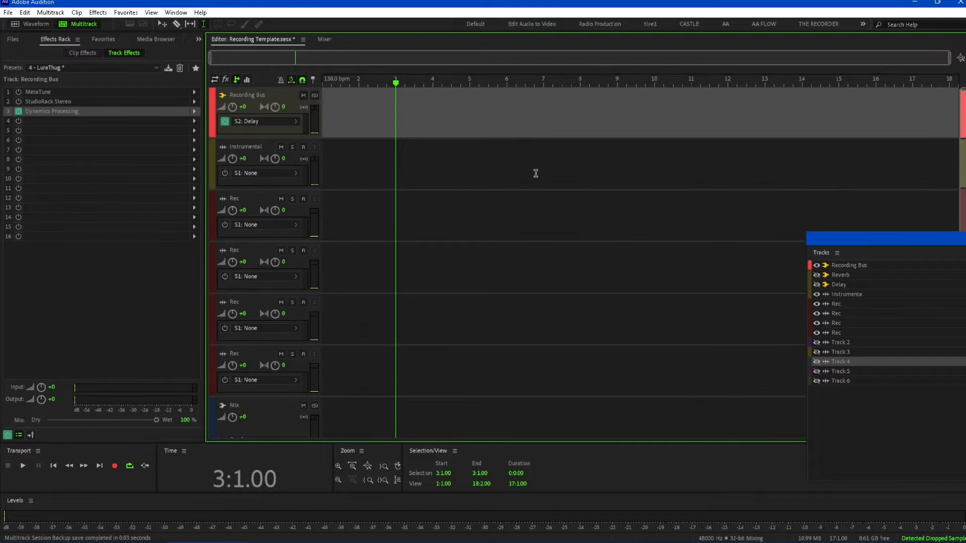
{"action": "left_click", "coordinate": [817, 276]}
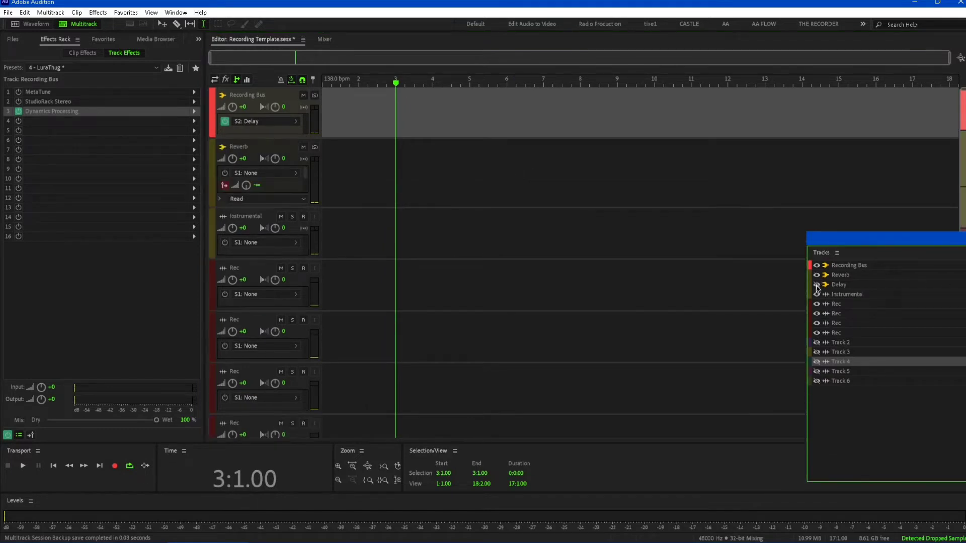
{"action": "left_click", "coordinate": [816, 285]}
{"action": "left_click", "coordinate": [212, 186]}
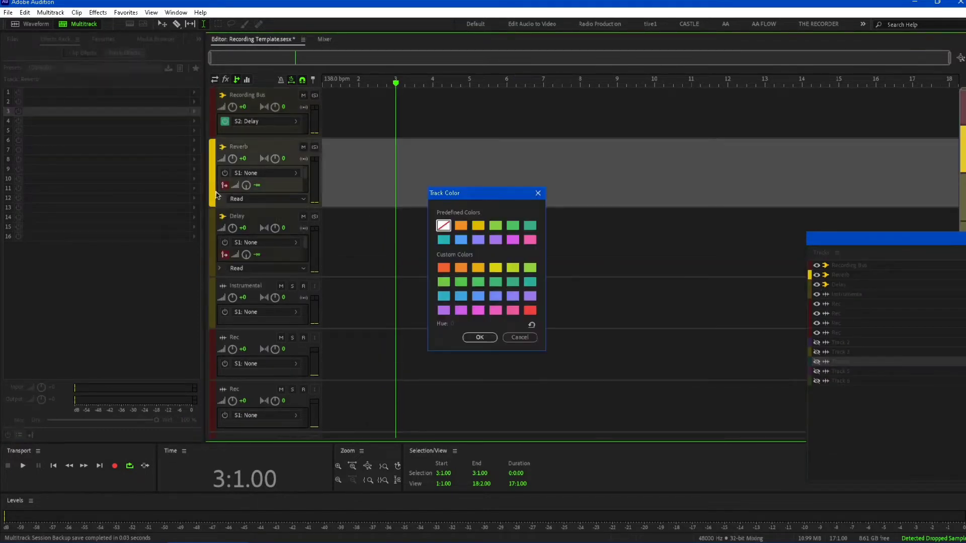
{"action": "left_click", "coordinate": [484, 298]}
{"action": "left_click", "coordinate": [479, 337]}
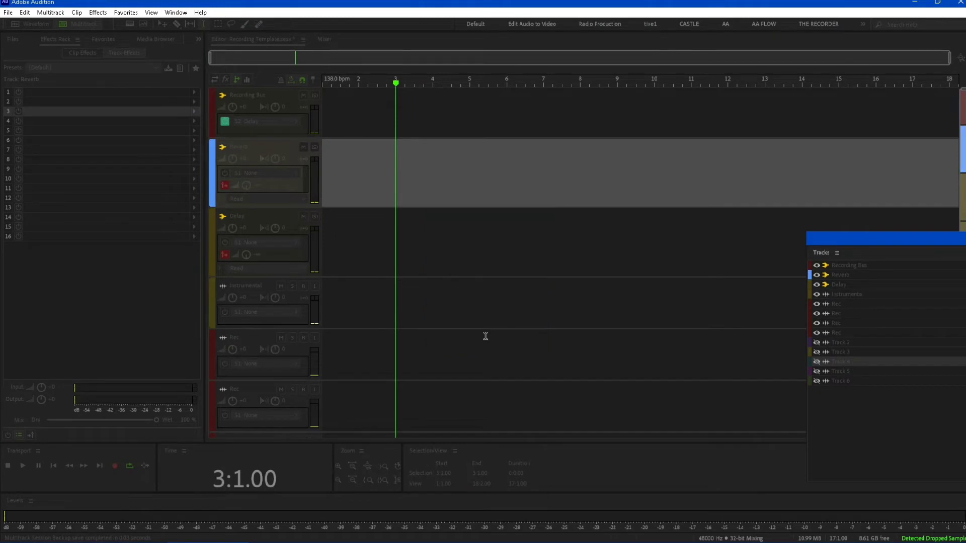
{"action": "left_click", "coordinate": [213, 239]}
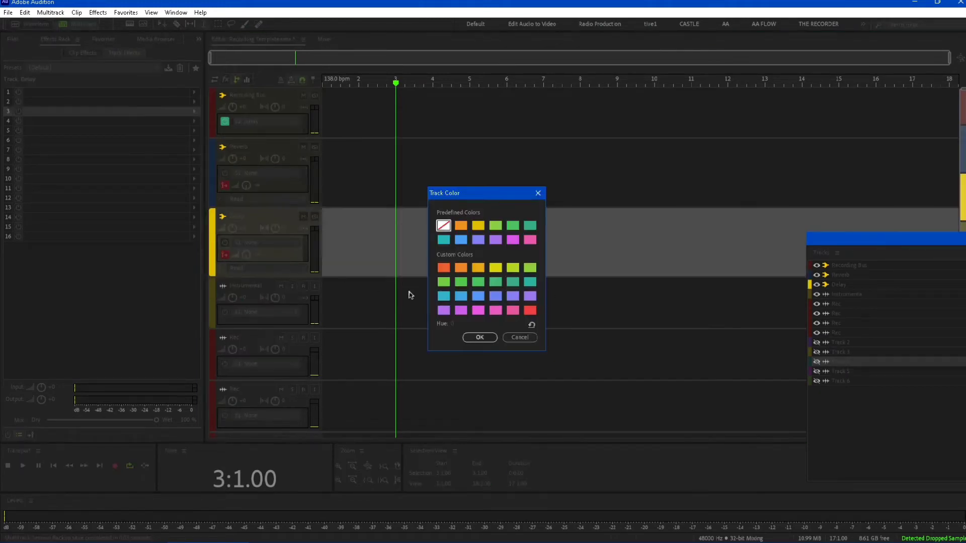
{"action": "left_click", "coordinate": [477, 284]}
{"action": "left_click", "coordinate": [479, 337]}
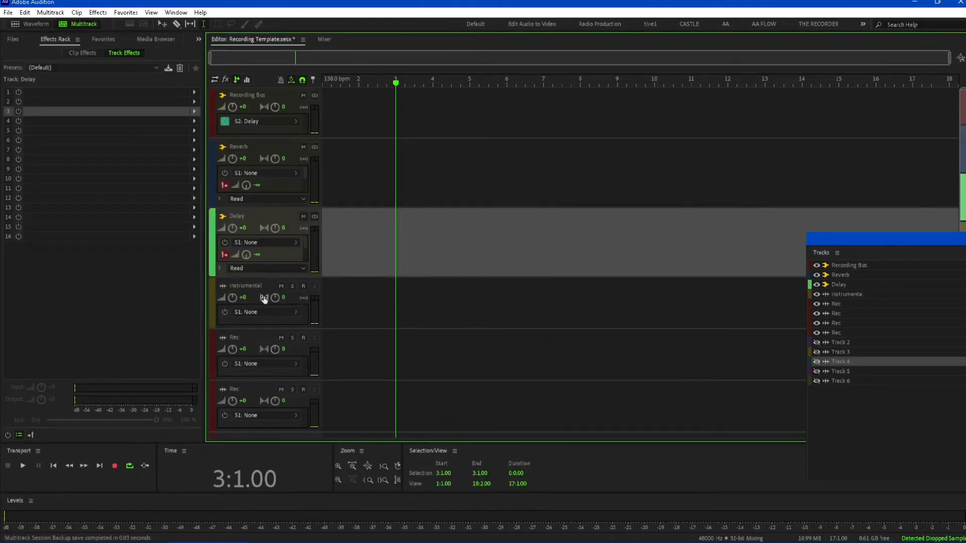
Step: Colour the Mix track purple and rename it Master
{"action": "scroll", "coordinate": [425, 284], "scroll_direction": "down", "scroll_amount": 3}
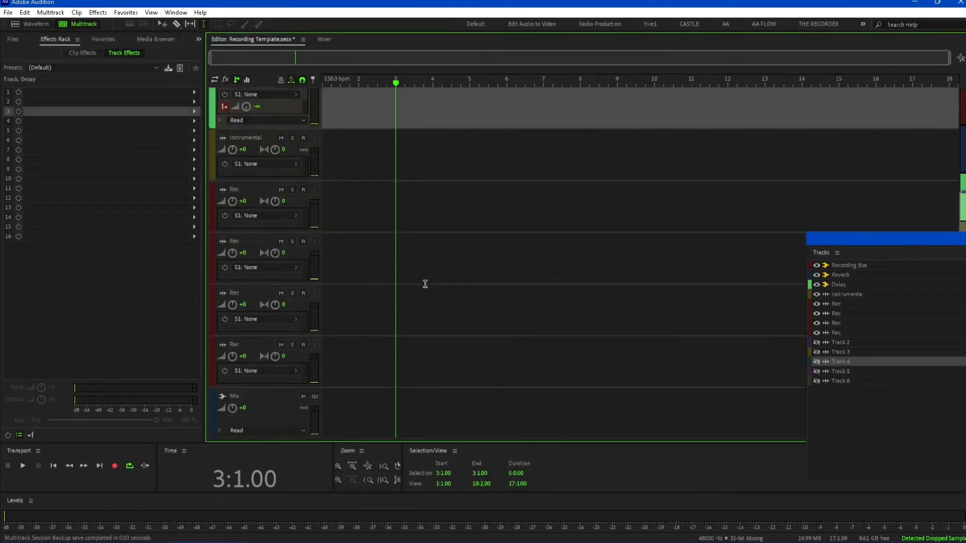
{"action": "left_click", "coordinate": [213, 409]}
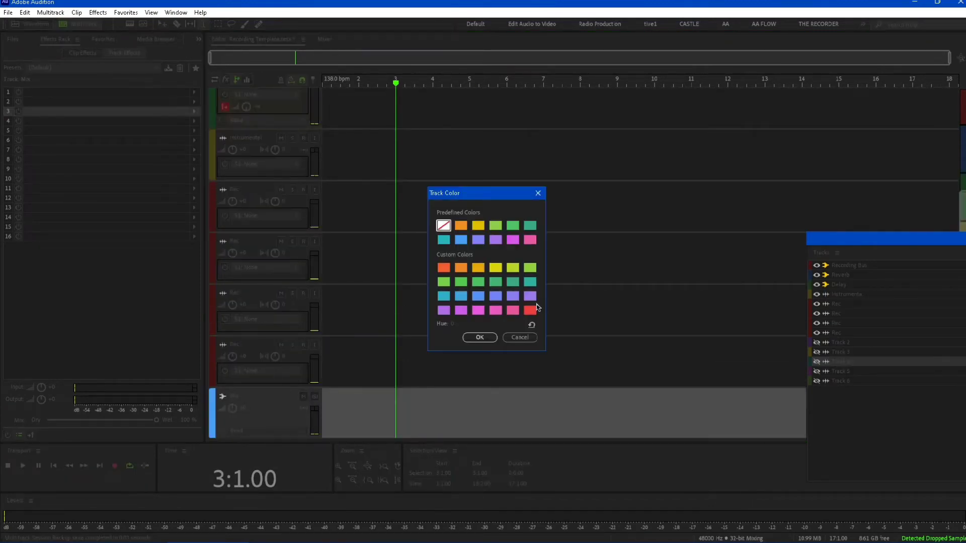
{"action": "left_click", "coordinate": [461, 311]}
{"action": "left_click", "coordinate": [479, 337]}
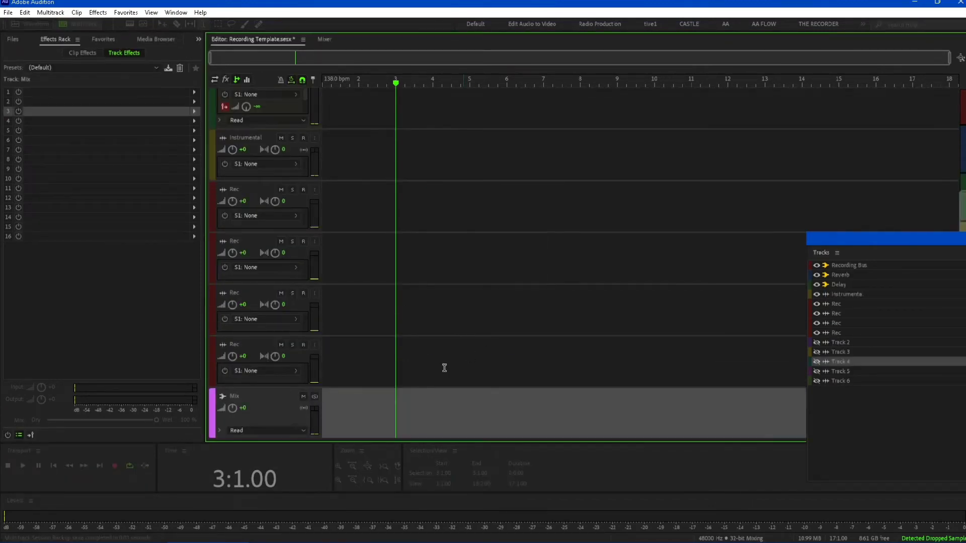
{"action": "left_click", "coordinate": [230, 396]}
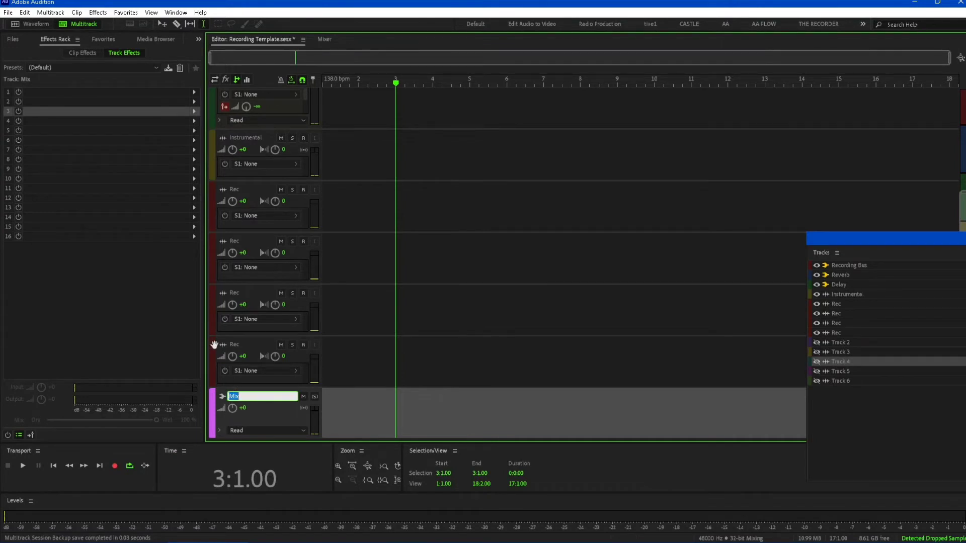
{"action": "type", "text": "Master"}
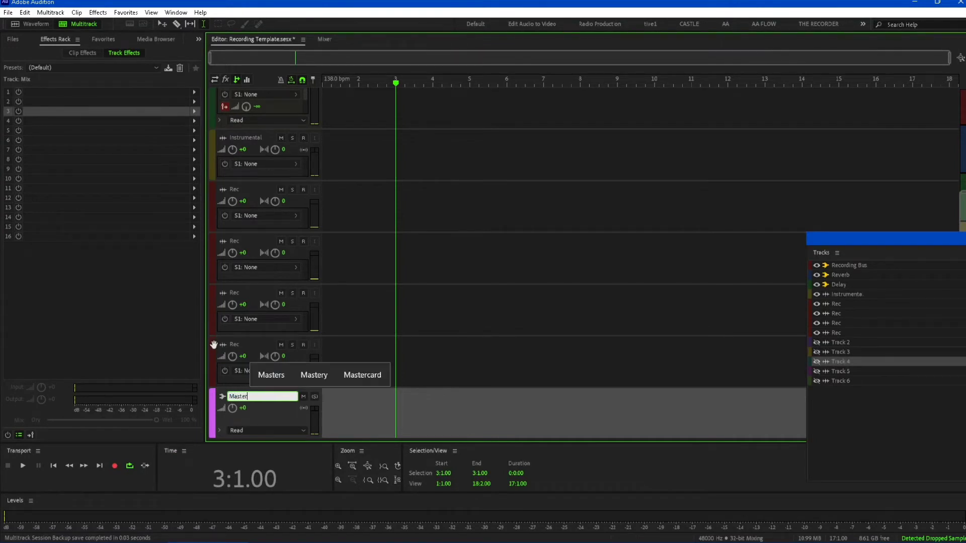
{"action": "key", "text": "Return"}
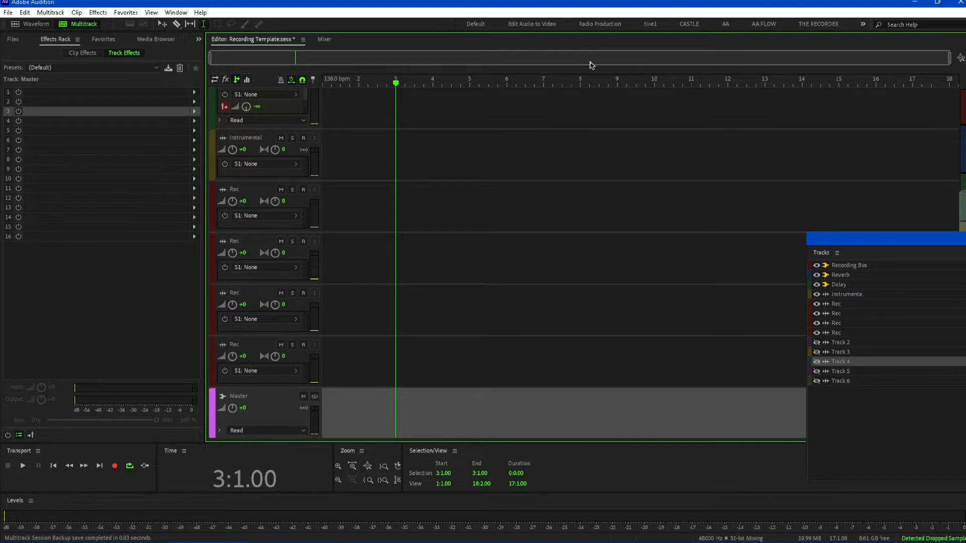
{"action": "scroll", "coordinate": [578, 187], "scroll_direction": "up", "scroll_amount": 2}
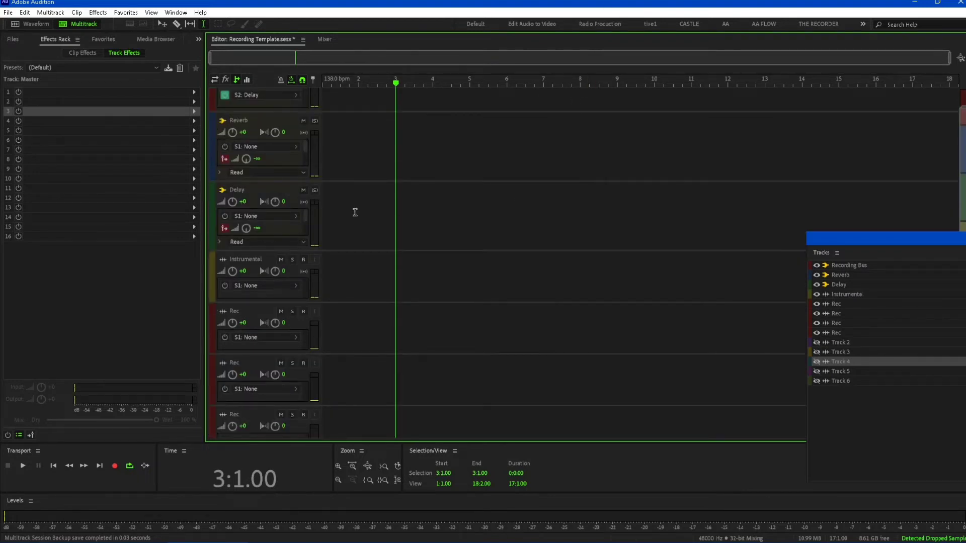
Step: Load the VEETHREE REVERB V1 rack preset onto the Reverb bus's effects chain
{"action": "scroll", "coordinate": [354, 209], "scroll_direction": "up", "scroll_amount": 1}
{"action": "left_click", "coordinate": [303, 189]}
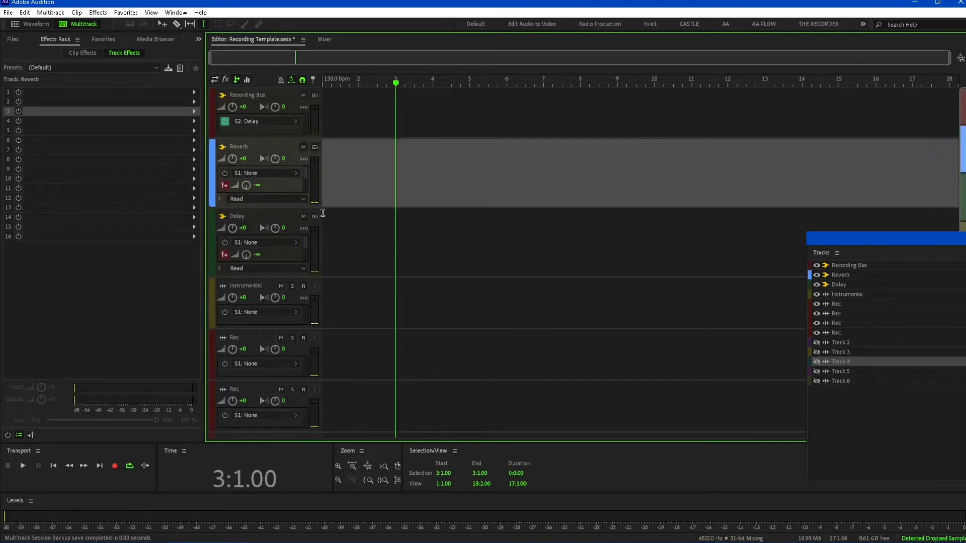
{"action": "left_click", "coordinate": [281, 259]}
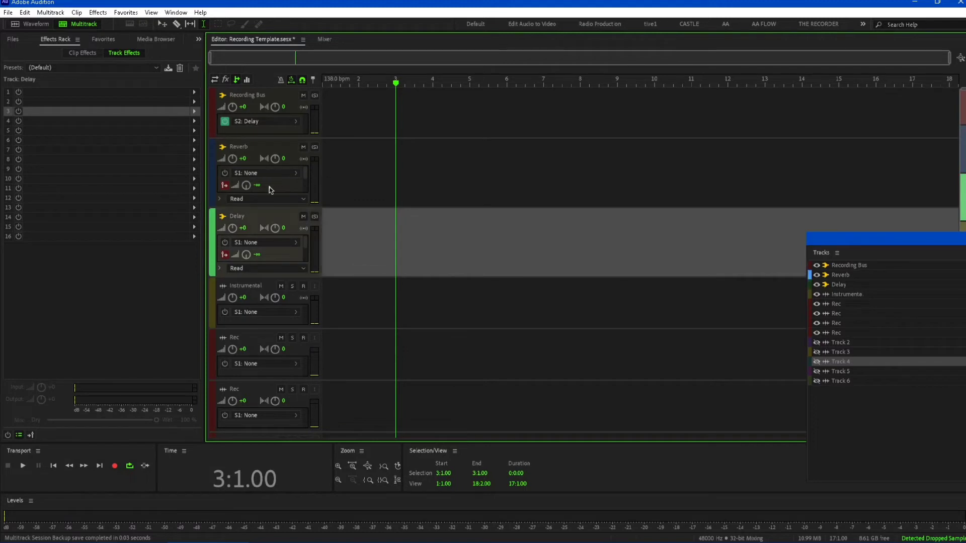
{"action": "left_click", "coordinate": [270, 189]}
{"action": "left_click", "coordinate": [194, 93]}
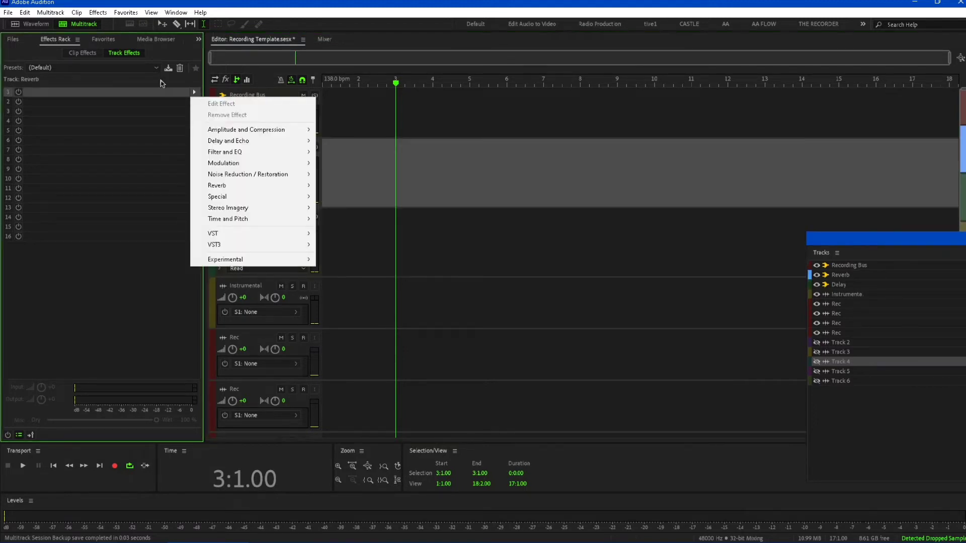
{"action": "left_click", "coordinate": [87, 66]}
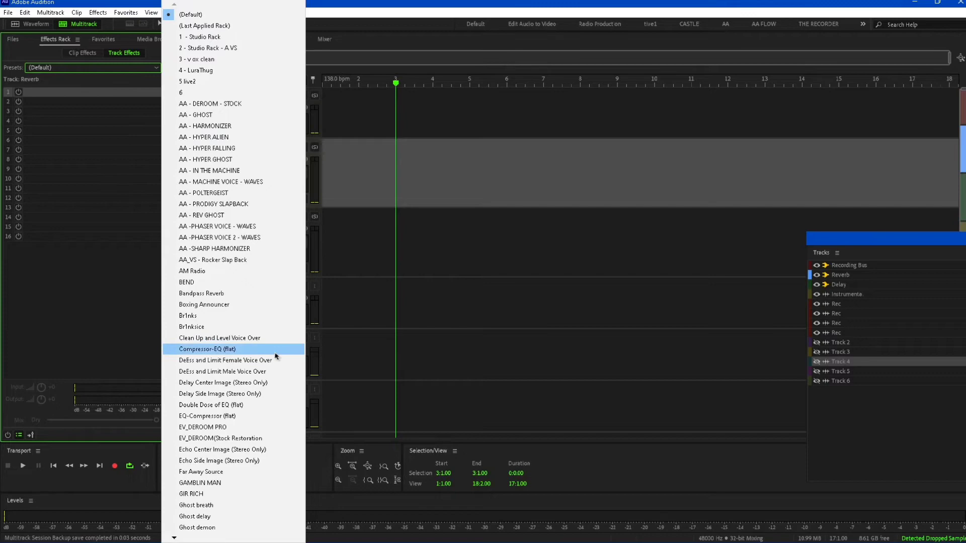
{"action": "mouse_move", "coordinate": [207, 539]}
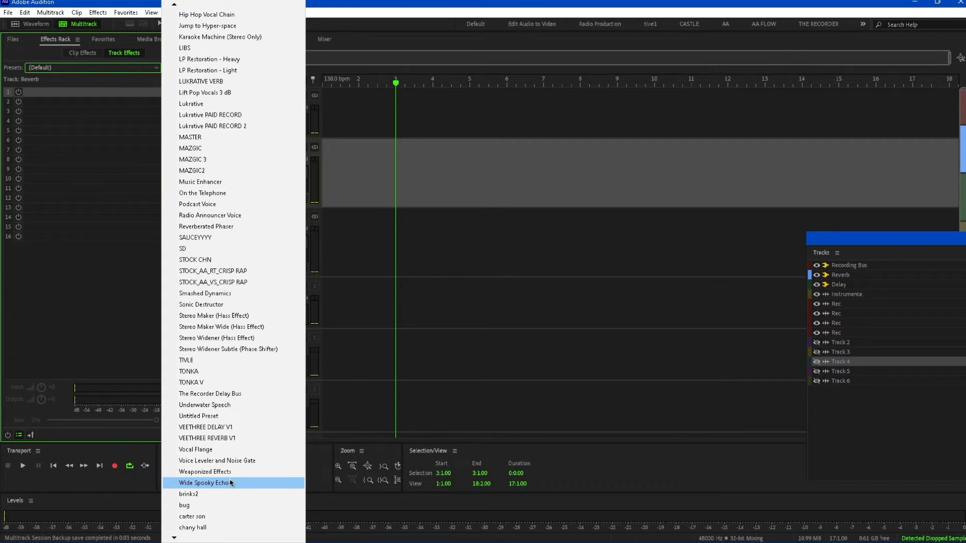
{"action": "left_click", "coordinate": [238, 442]}
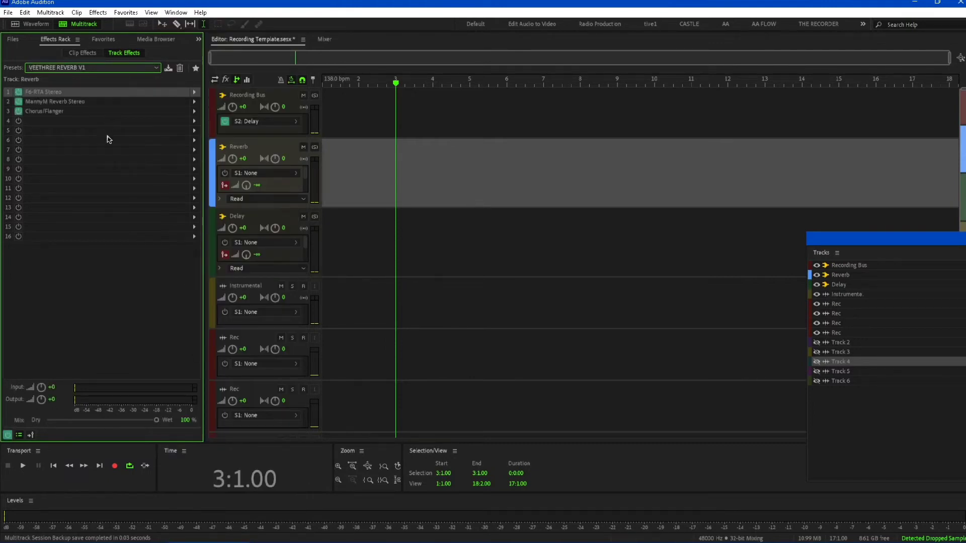
Step: Inspect the Reverb bus's F6-RTA Stereo equalizer settings, then close them
{"action": "double_click", "coordinate": [47, 94]}
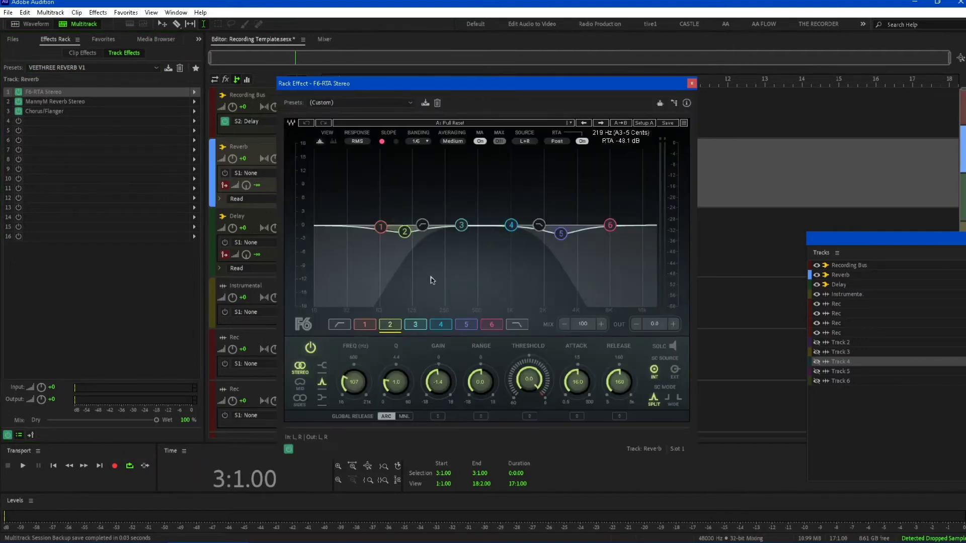
{"action": "left_click_drag", "start_coordinate": [431, 91], "coordinate": [604, 116]}
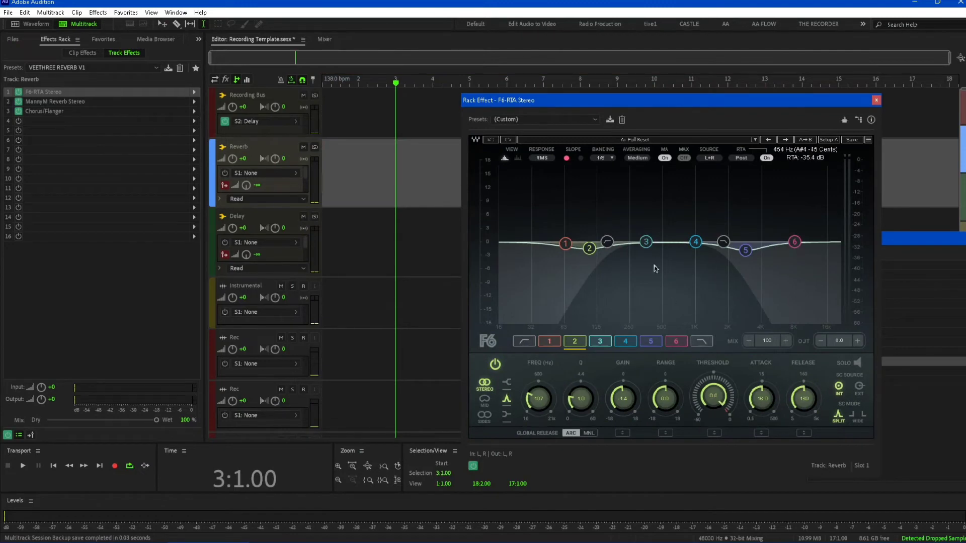
{"action": "left_click", "coordinate": [875, 100]}
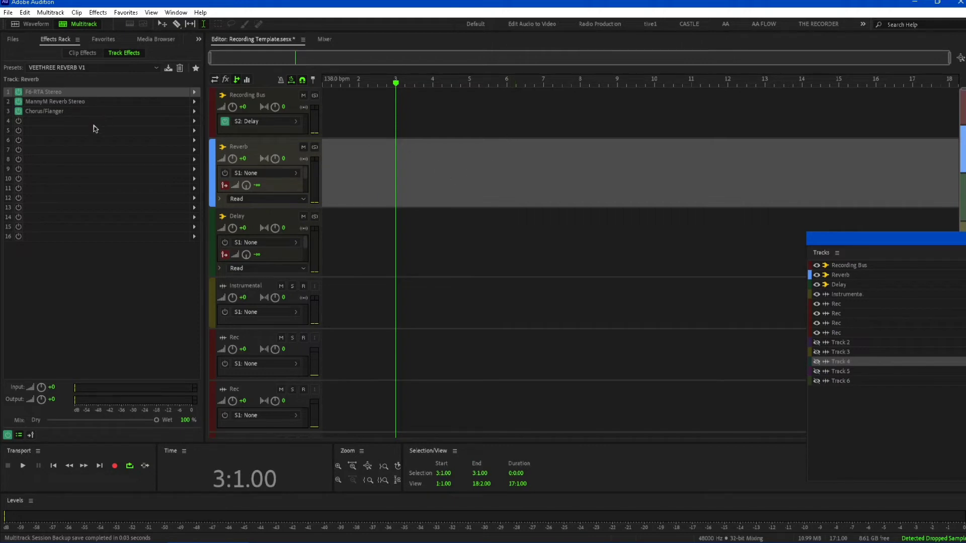
Step: Switch off the Reverb bus's Chorus/Flanger and lower its volume to -3
{"action": "left_click", "coordinate": [18, 111]}
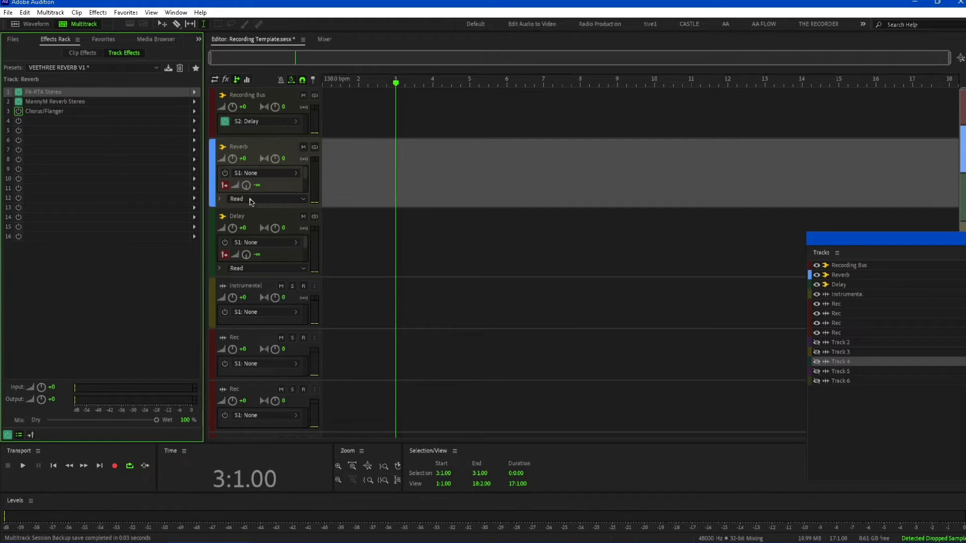
{"action": "left_click_drag", "start_coordinate": [232, 160], "coordinate": [219, 159]}
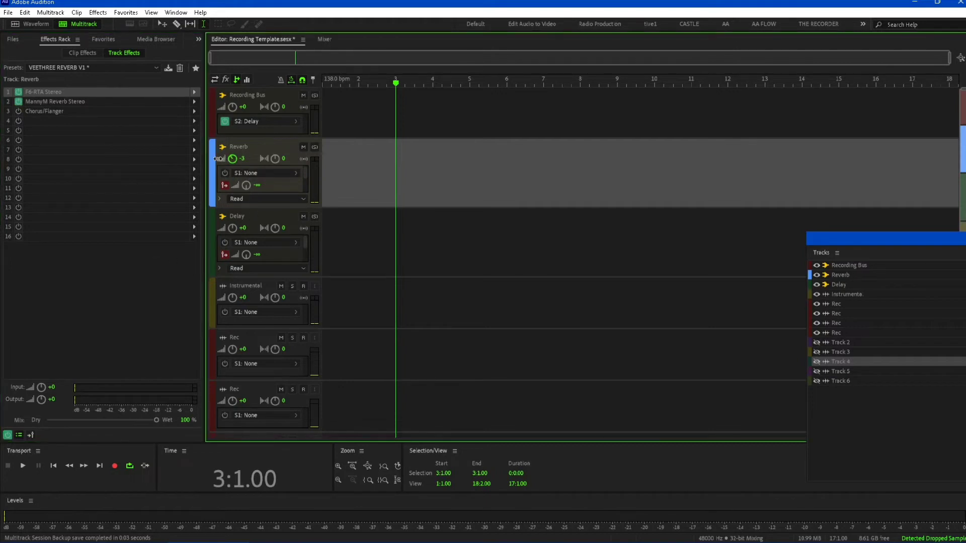
{"action": "left_click", "coordinate": [418, 172]}
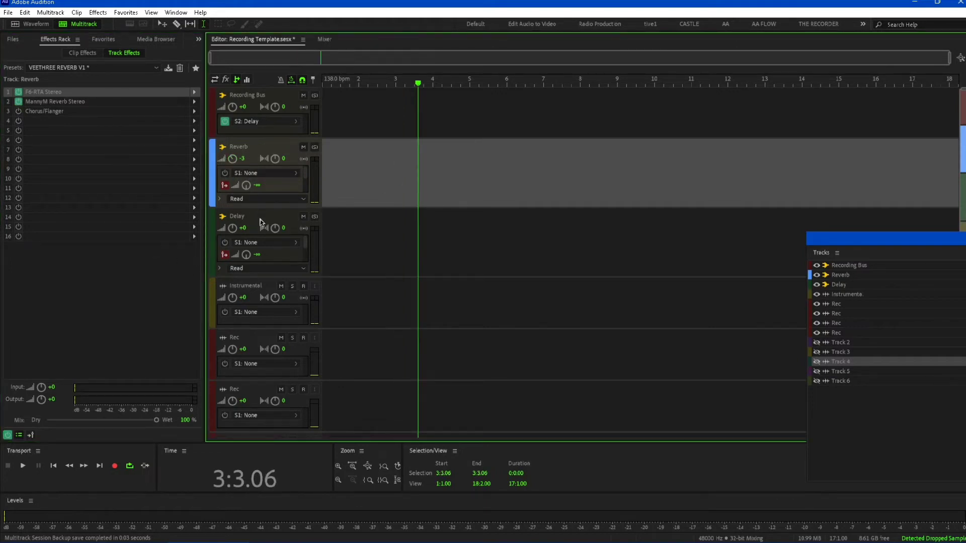
Step: Add a Parametric Equalizer to the Delay track's first effect slot
{"action": "left_click", "coordinate": [261, 222]}
{"action": "left_click", "coordinate": [194, 93]}
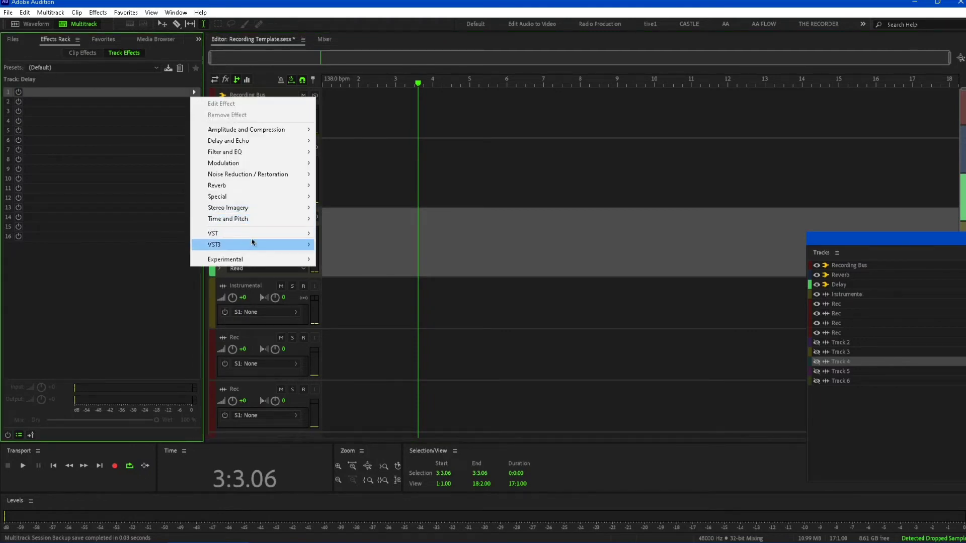
{"action": "mouse_move", "coordinate": [256, 245]}
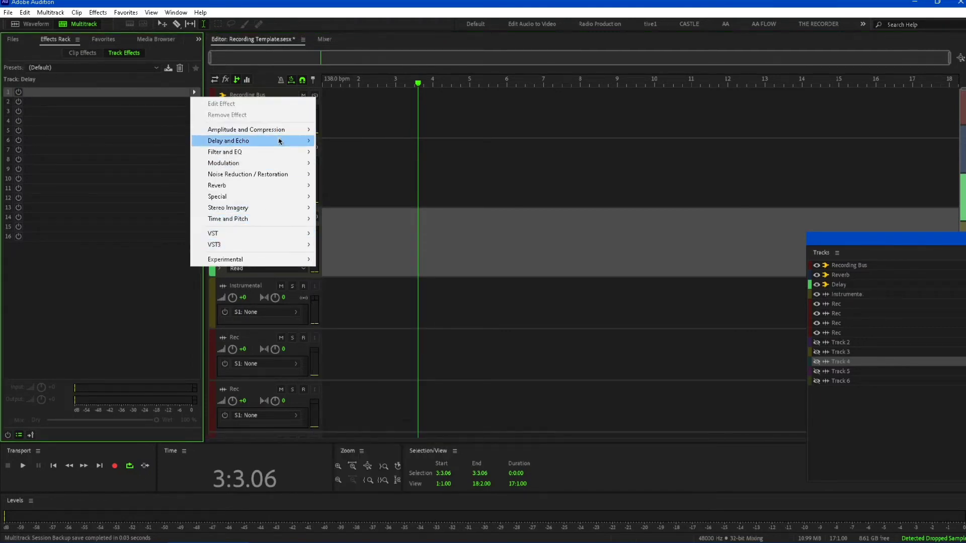
{"action": "mouse_move", "coordinate": [263, 170]}
{"action": "mouse_move", "coordinate": [283, 151]}
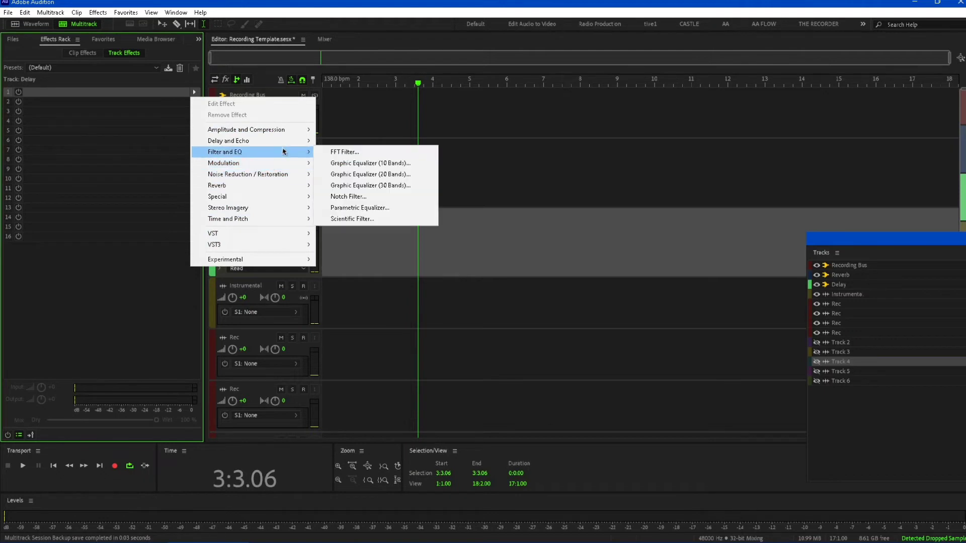
{"action": "left_click", "coordinate": [369, 208]}
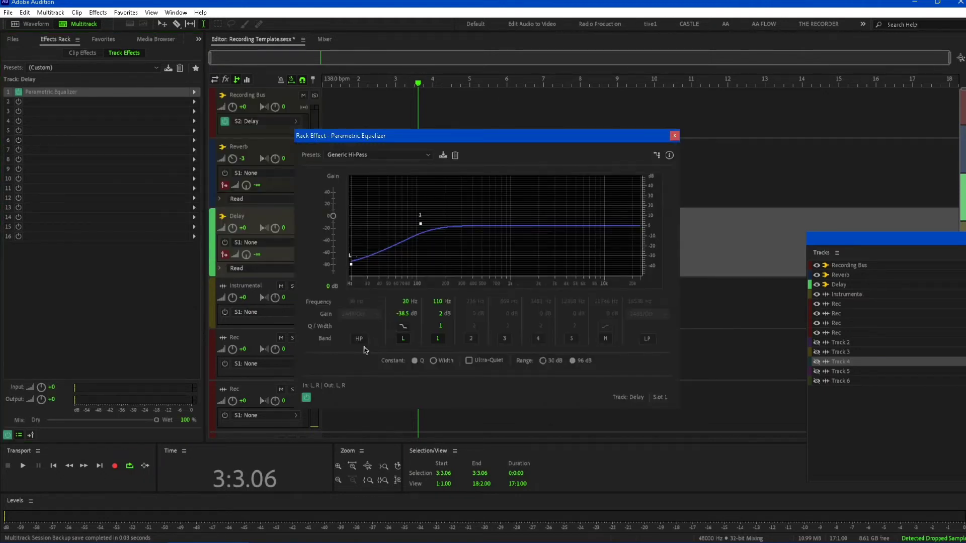
Step: Set the EQ to high-pass at 202 Hz and low-pass near 1898 Hz, disabling other bands
{"action": "left_click", "coordinate": [359, 338]}
{"action": "left_click_drag", "start_coordinate": [351, 264], "coordinate": [446, 226]}
{"action": "left_click", "coordinate": [402, 340]}
{"action": "left_click", "coordinate": [403, 340]}
{"action": "left_click", "coordinate": [437, 339]}
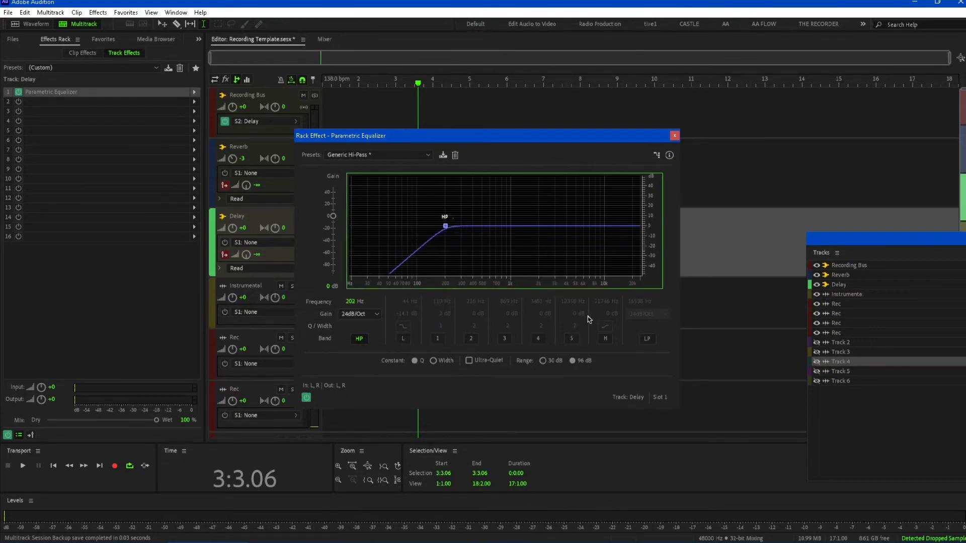
{"action": "left_click", "coordinate": [647, 339]}
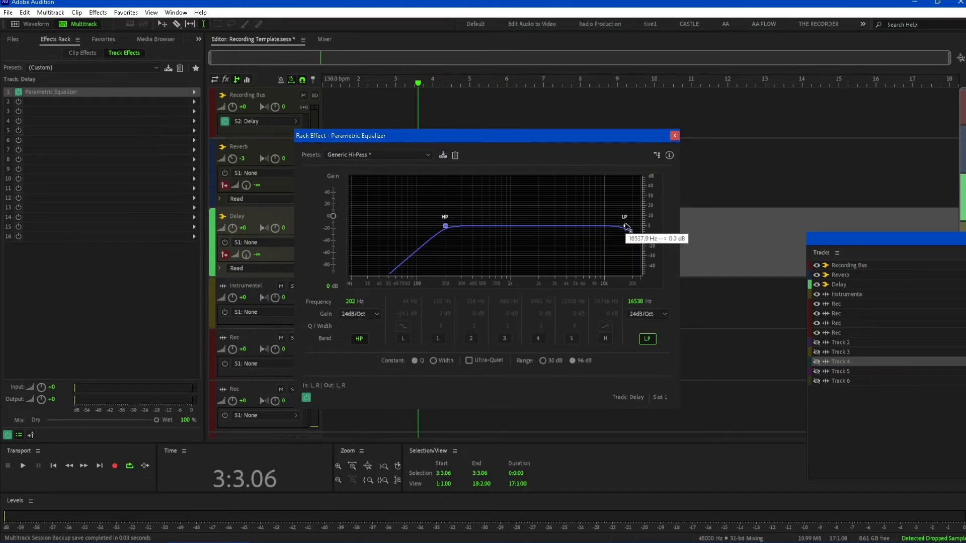
{"action": "left_click_drag", "start_coordinate": [625, 226], "coordinate": [537, 226]}
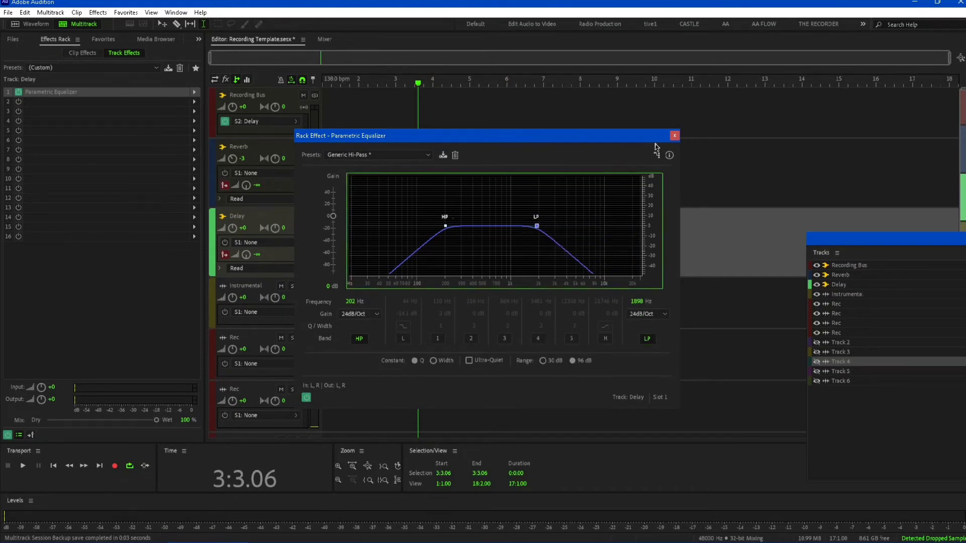
{"action": "left_click", "coordinate": [674, 136]}
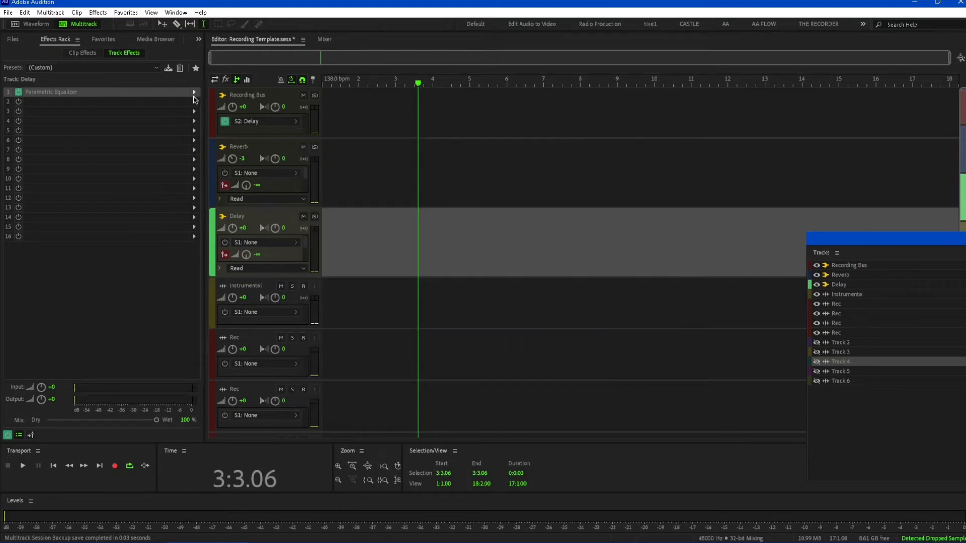
Step: Add Analog Delay to the Delay bus's second slot using the Canyon Echoes preset
{"action": "left_click", "coordinate": [195, 102]}
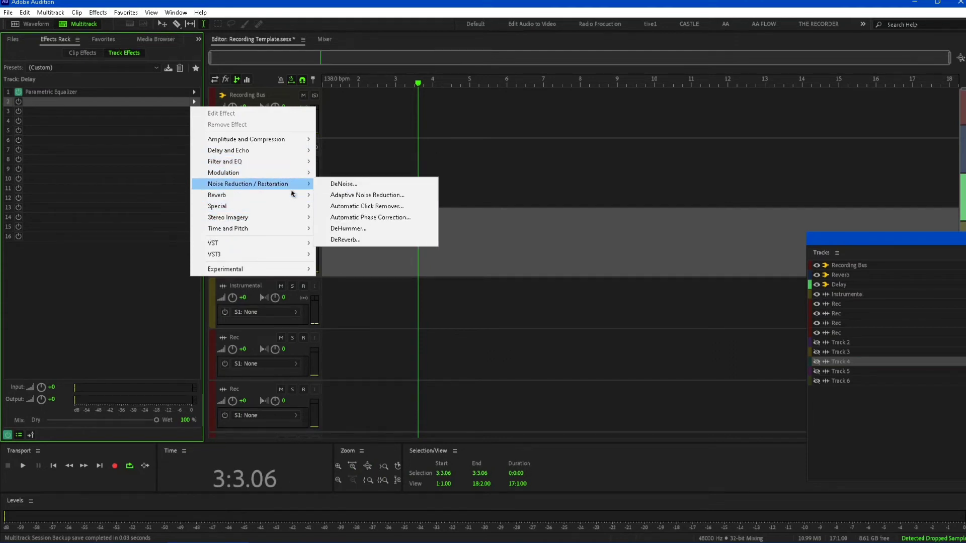
{"action": "mouse_move", "coordinate": [306, 150]}
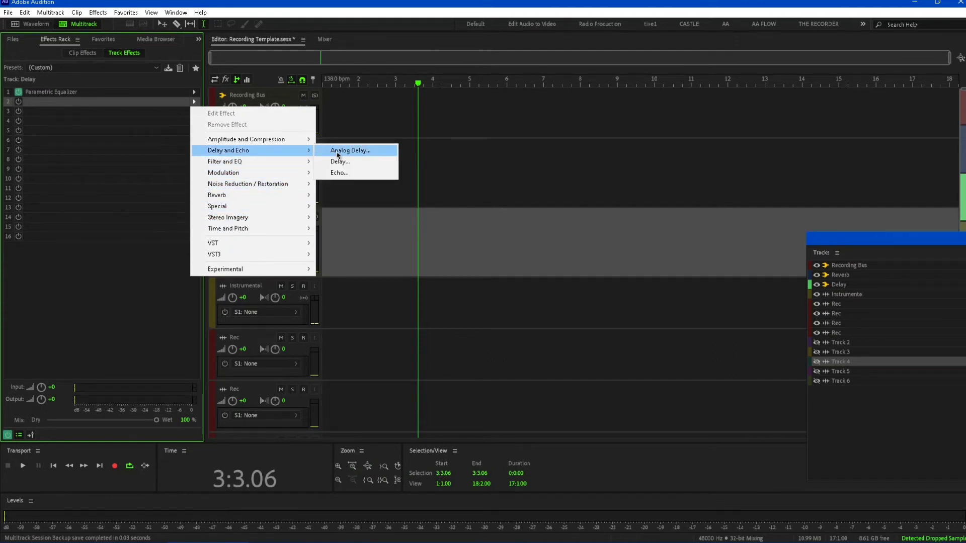
{"action": "left_click", "coordinate": [336, 151]}
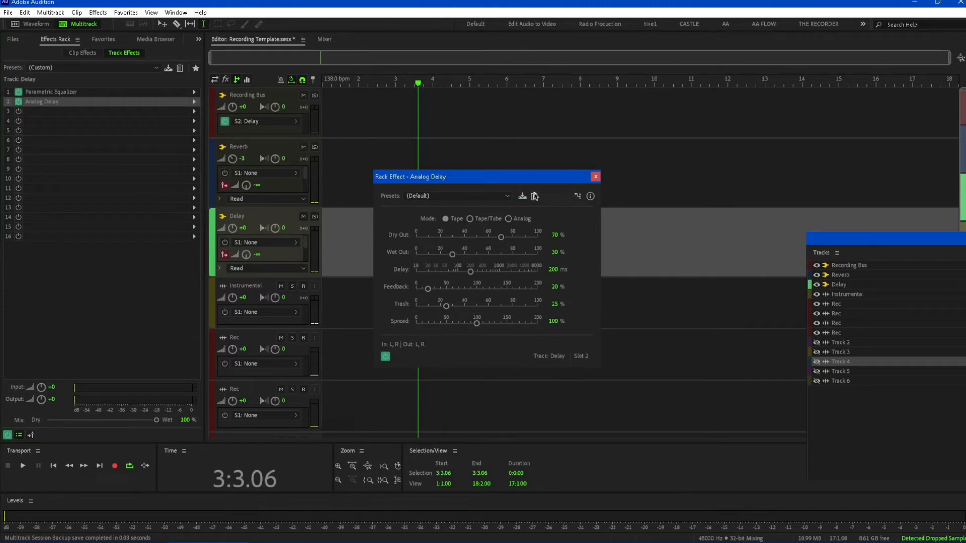
{"action": "left_click", "coordinate": [491, 199]}
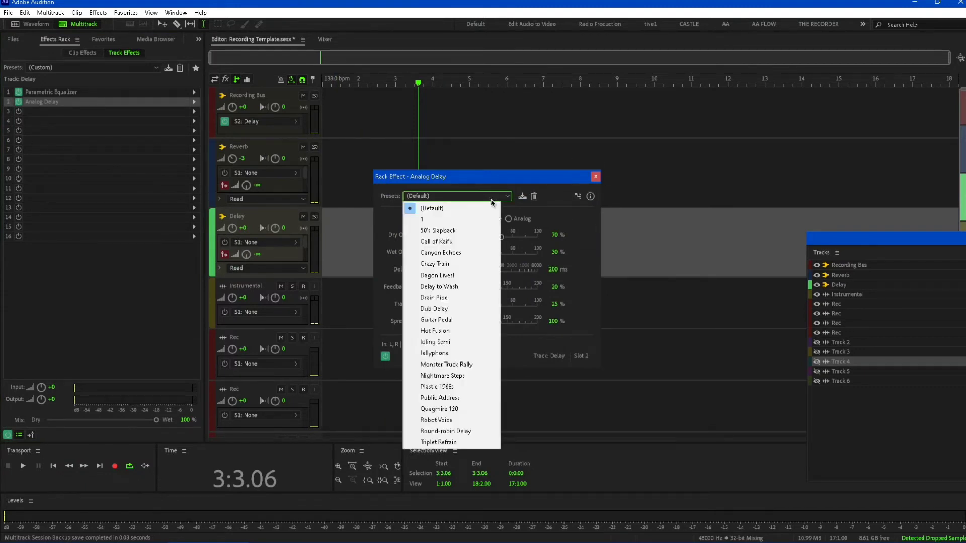
{"action": "left_click", "coordinate": [462, 375]}
{"action": "left_click", "coordinate": [471, 197]}
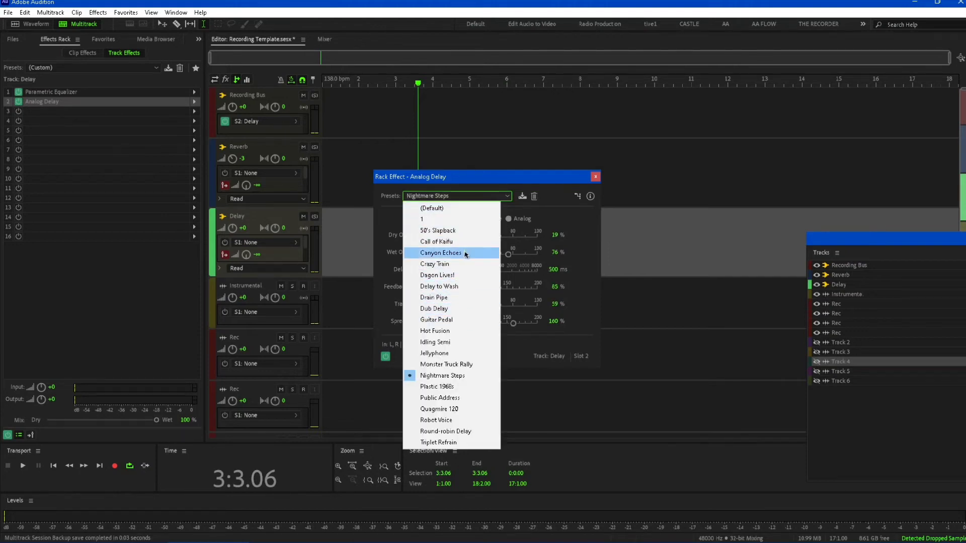
{"action": "left_click", "coordinate": [440, 253]}
{"action": "left_click", "coordinate": [595, 176]}
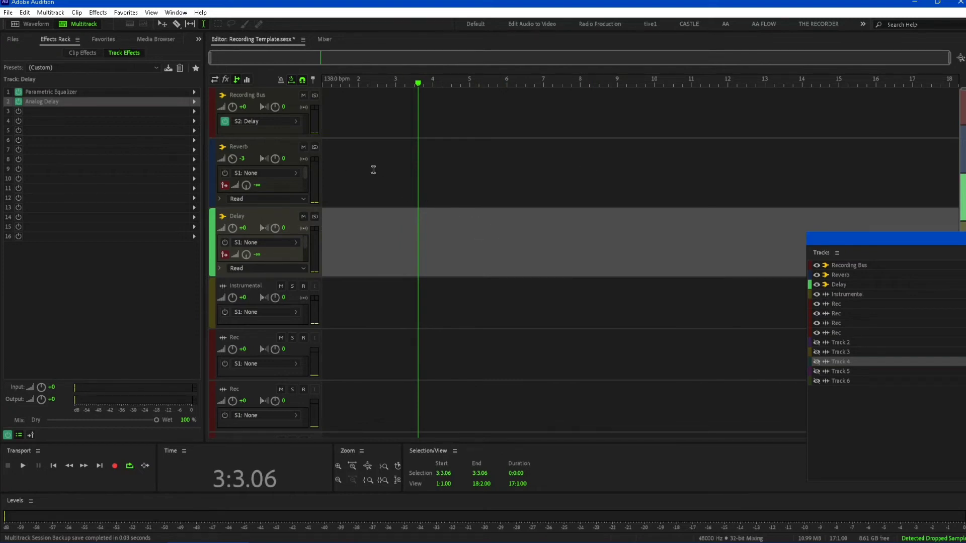
Step: Record-arm the first Rec track and lower Reverb to -0.9 and Delay to -3.3
{"action": "left_click", "coordinate": [303, 337]}
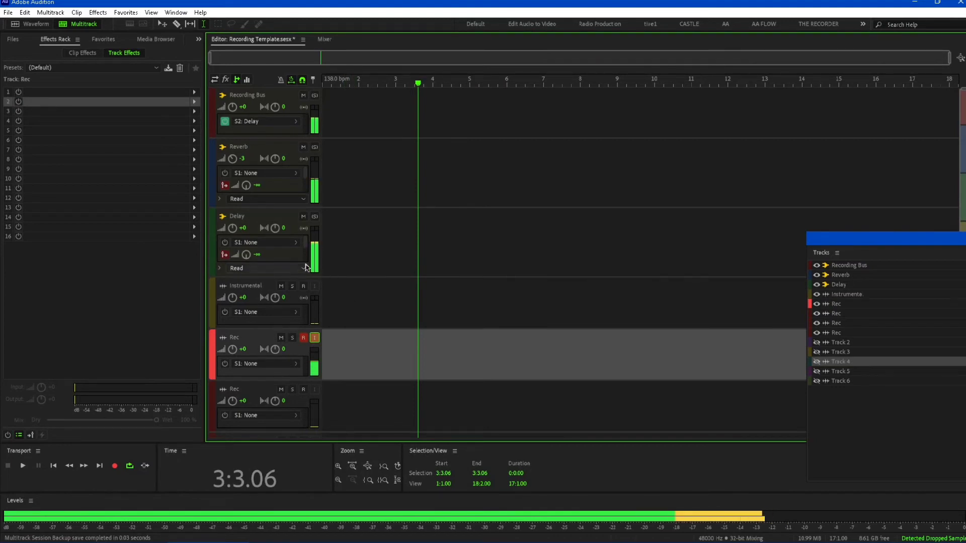
{"action": "left_click_drag", "start_coordinate": [235, 161], "coordinate": [235, 165]}
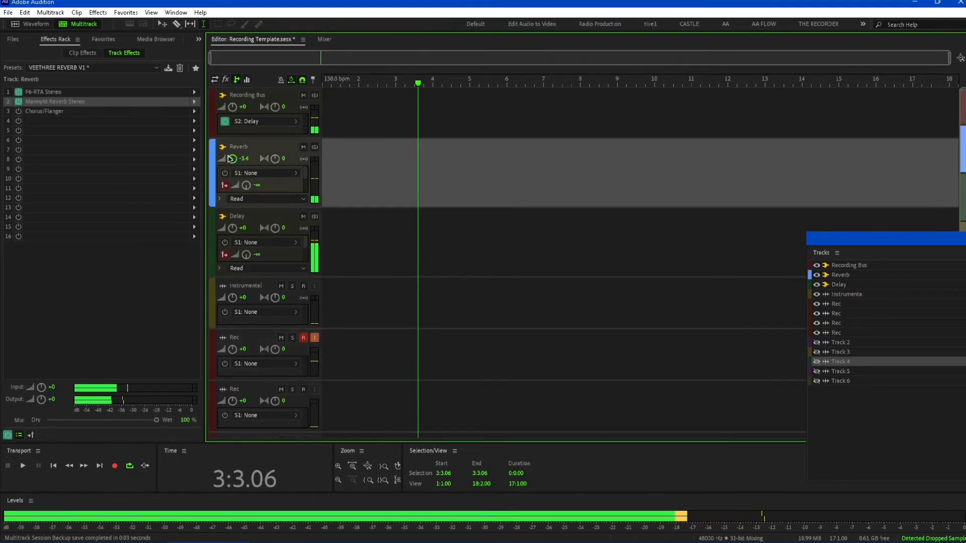
{"action": "left_click", "coordinate": [243, 227]}
{"action": "left_click_drag", "start_coordinate": [243, 226], "coordinate": [243, 234]}
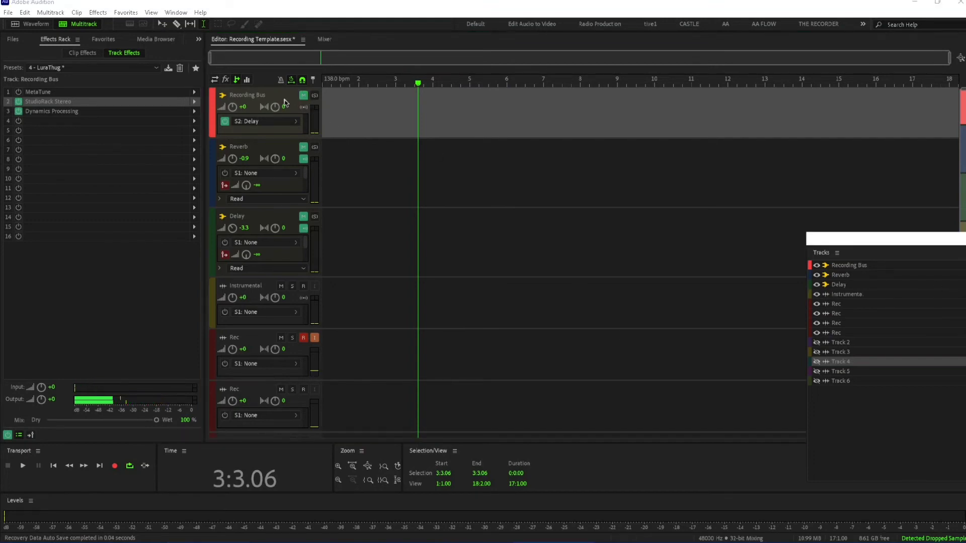
Step: Unmute the Recording Bus and try the AA - GHOST and AA - HARMONIZER rack presets
{"action": "left_click", "coordinate": [303, 96]}
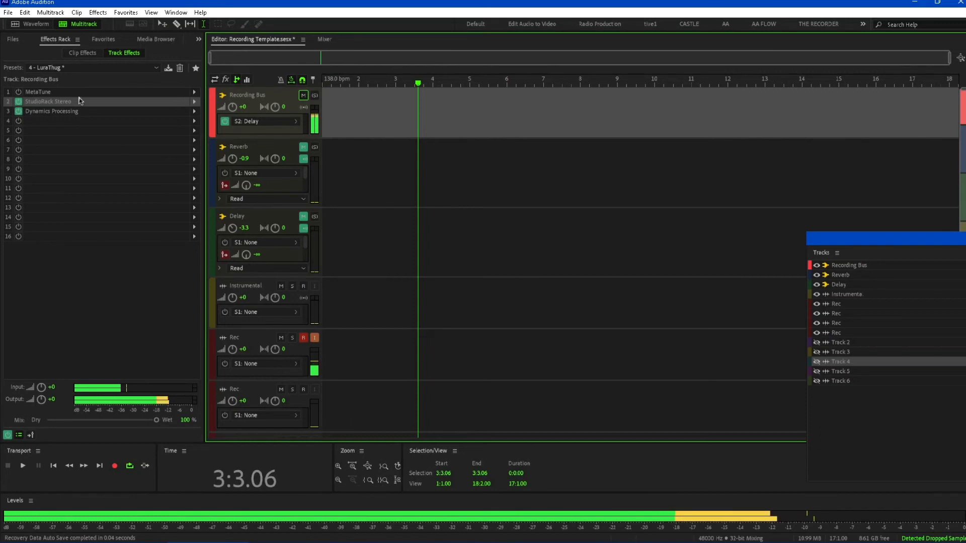
{"action": "left_click", "coordinate": [60, 68]}
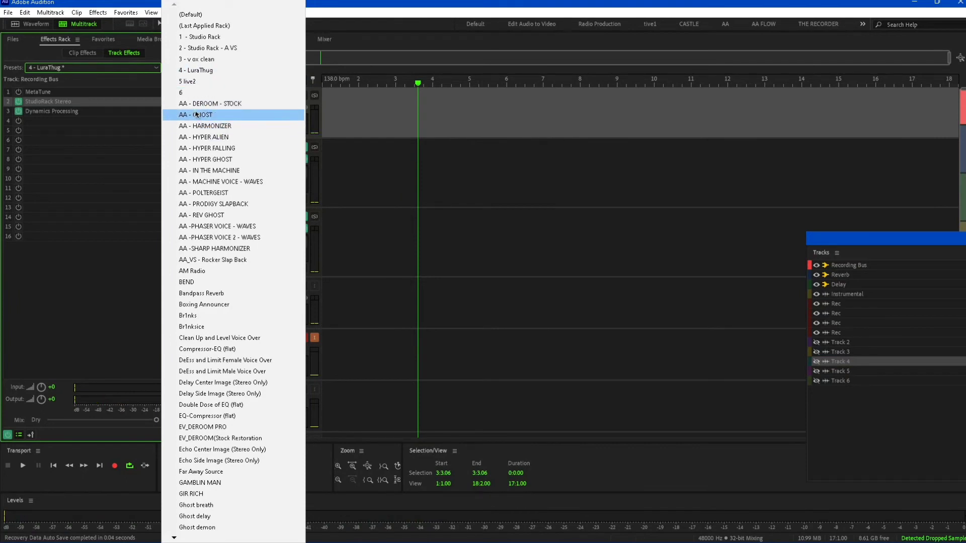
{"action": "key", "text": "Escape"}
{"action": "key", "text": "Down"}
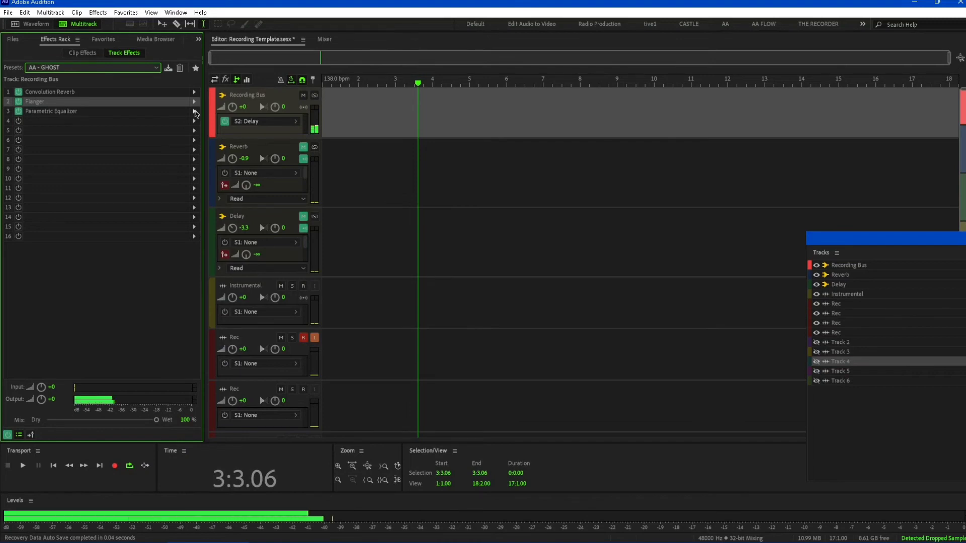
{"action": "left_click", "coordinate": [147, 70]}
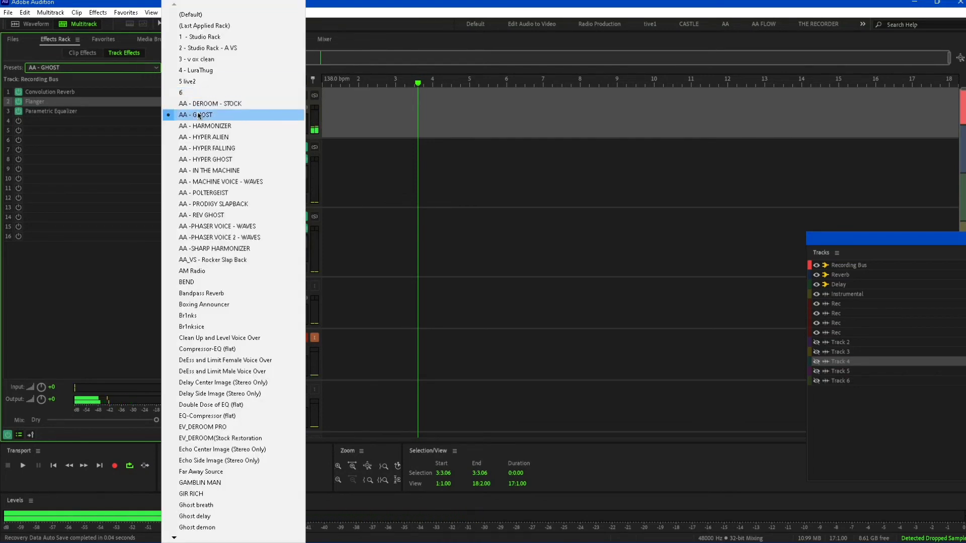
{"action": "key", "text": "Escape"}
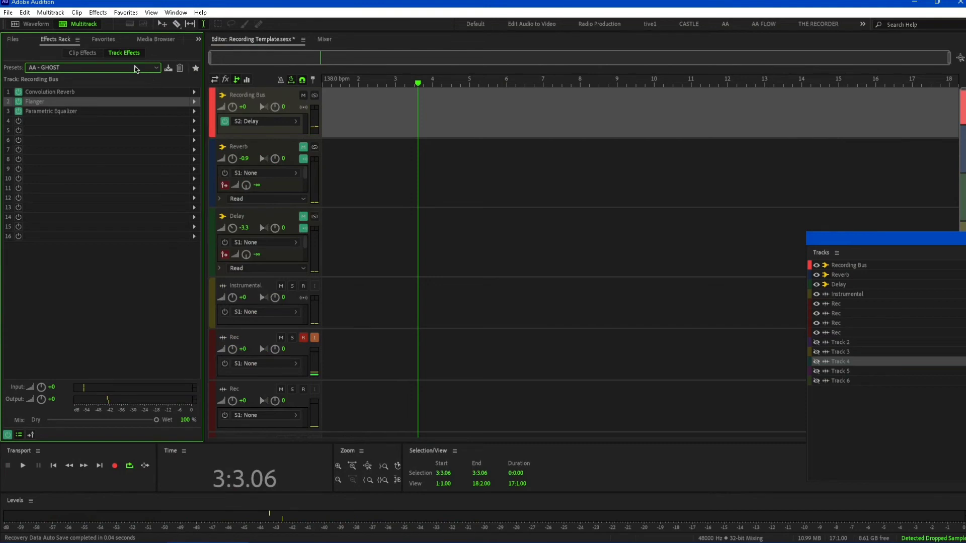
{"action": "key", "text": "Down"}
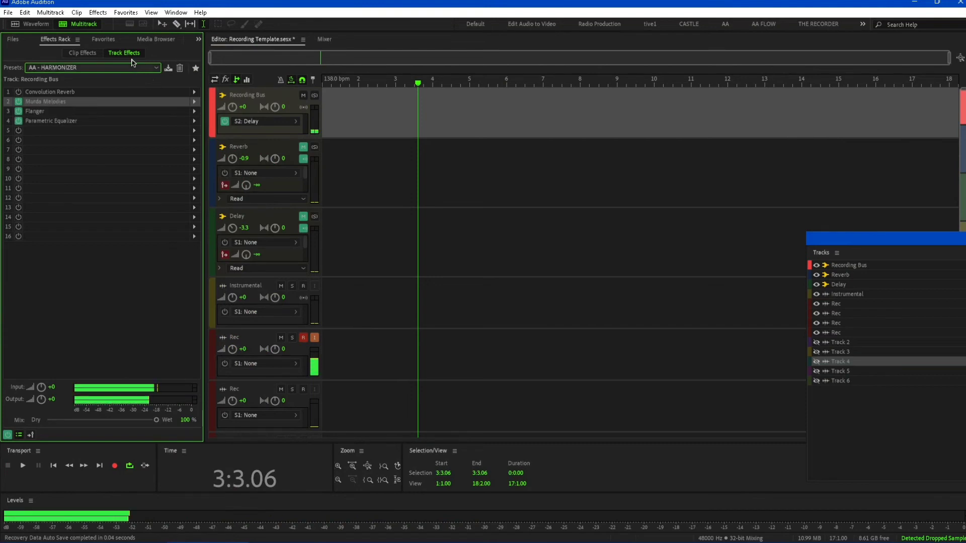
{"action": "left_click", "coordinate": [133, 66]}
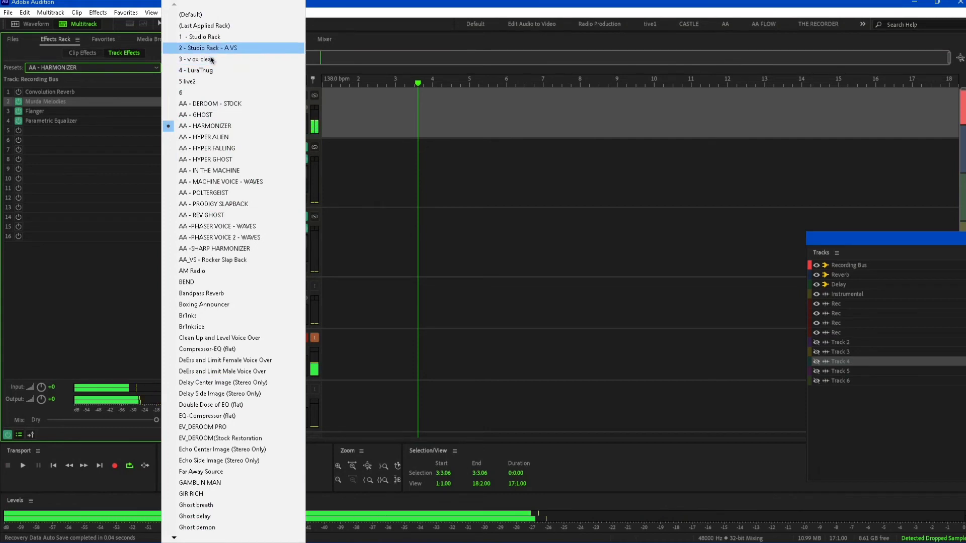
{"action": "key", "text": "Escape"}
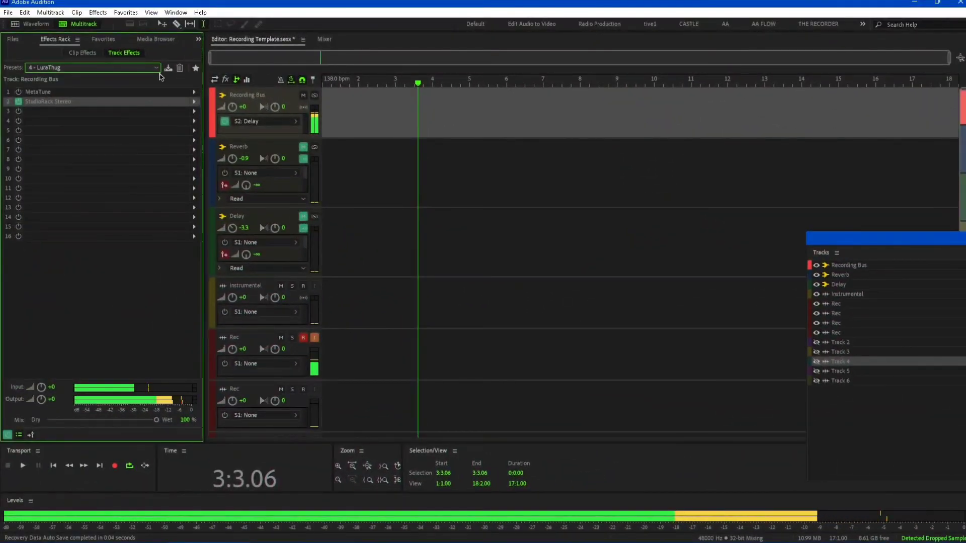
Step: Turn on the MetaTune effect and revisit the rack preset list
{"action": "left_click", "coordinate": [20, 92]}
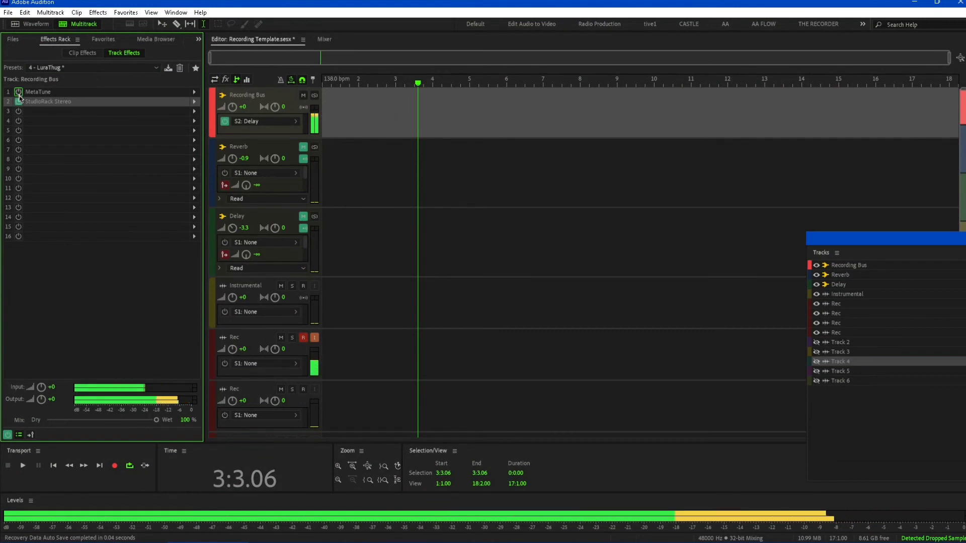
{"action": "left_click", "coordinate": [115, 68]}
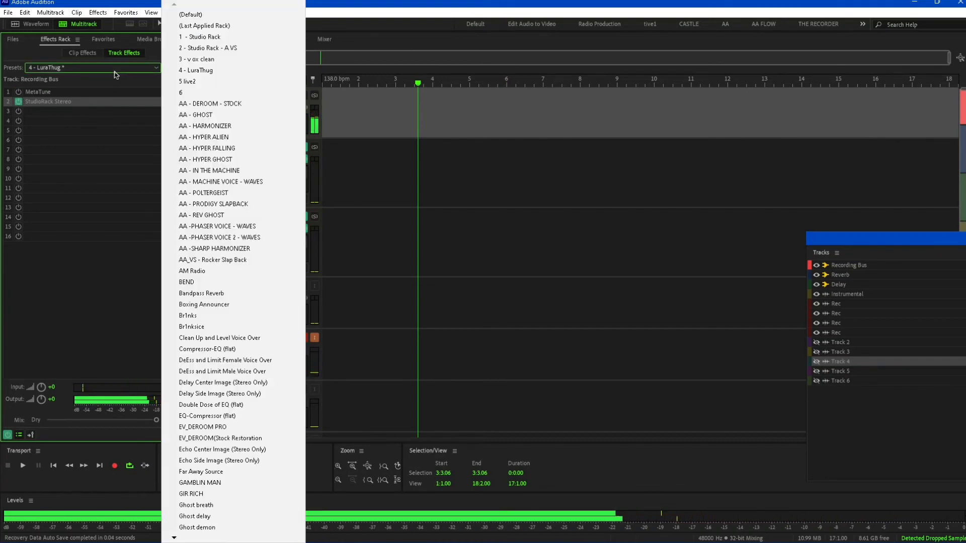
{"action": "key", "text": "Escape"}
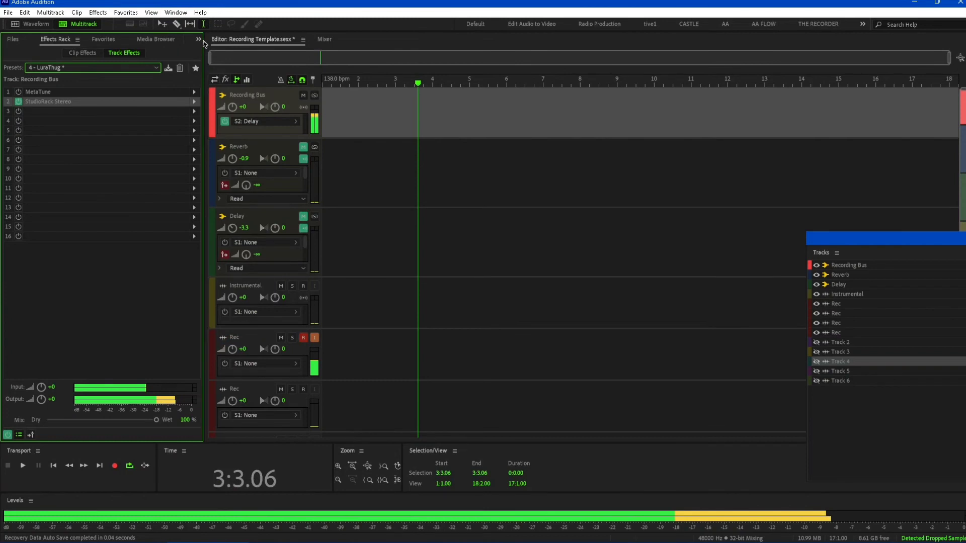
Step: Load the 1 - Studio Rack preset and set StudioRack Stereo to Lead Vocal 1
{"action": "key", "text": "Up"}
{"action": "key", "text": "Up"}
{"action": "key", "text": "Up"}
{"action": "double_click", "coordinate": [97, 92]}
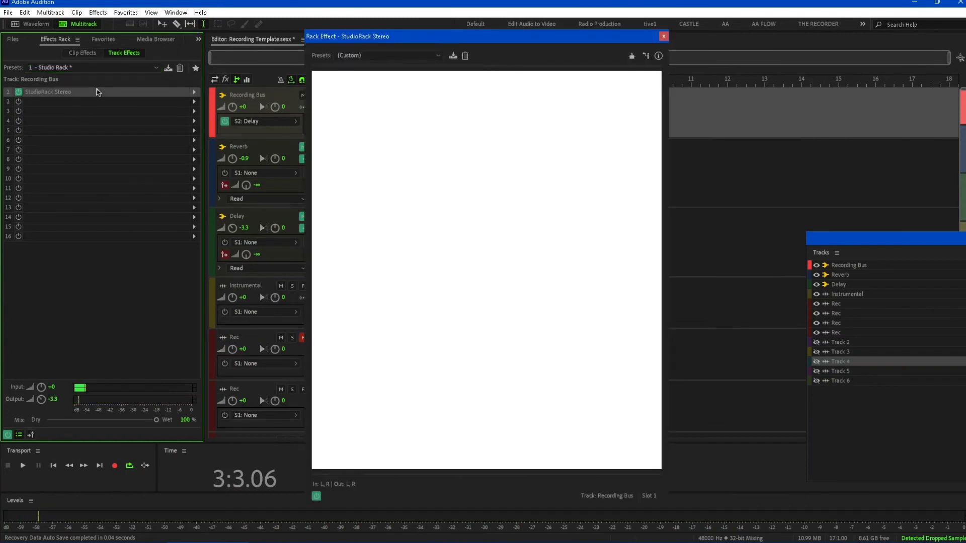
{"action": "left_click", "coordinate": [416, 97]}
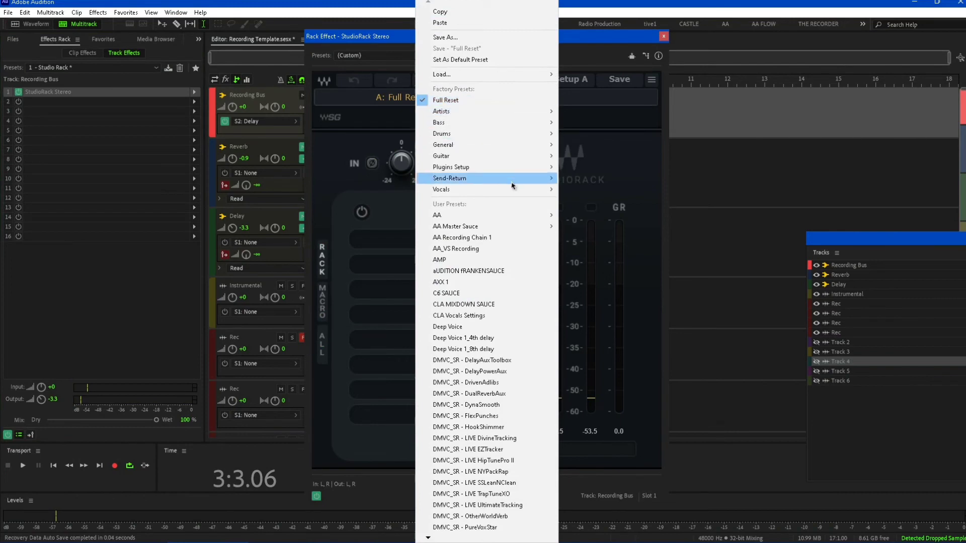
{"action": "mouse_move", "coordinate": [527, 220]}
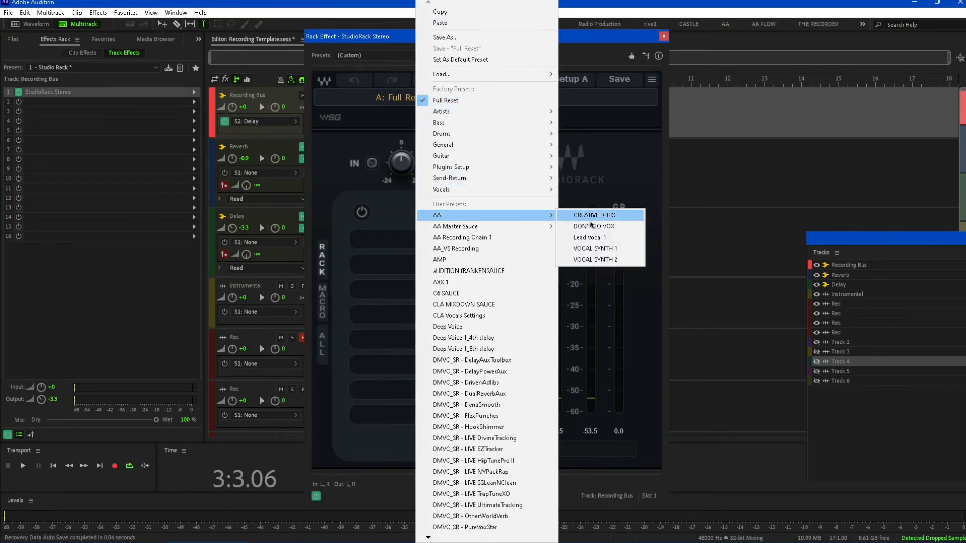
{"action": "left_click", "coordinate": [599, 239]}
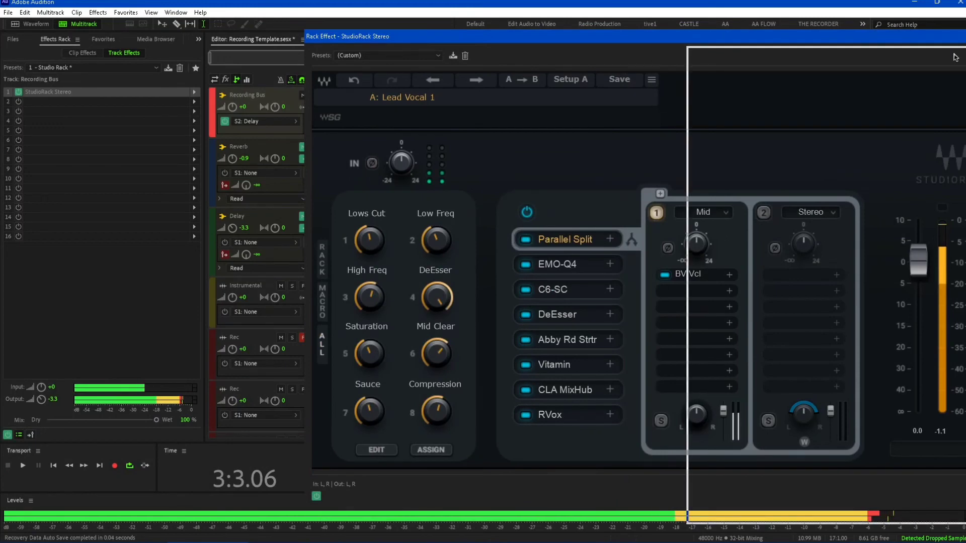
Step: Move the StudioRack window aside and unmute the Reverb bus
{"action": "left_click_drag", "start_coordinate": [955, 56], "coordinate": [955, 57]}
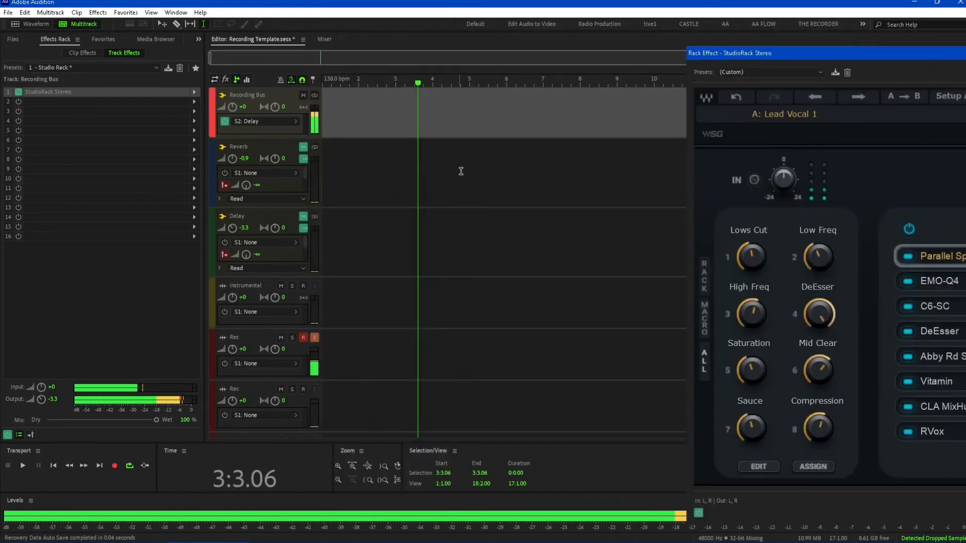
{"action": "left_click", "coordinate": [300, 156]}
{"action": "left_click", "coordinate": [303, 148]}
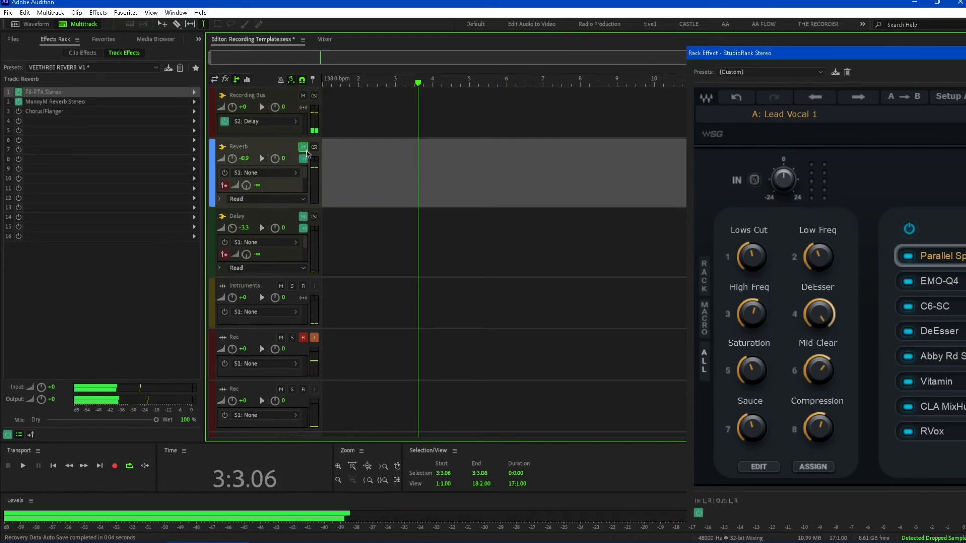
Step: Turn off Sum to Mono on the Delay bus and mute it again
{"action": "left_click", "coordinate": [304, 217]}
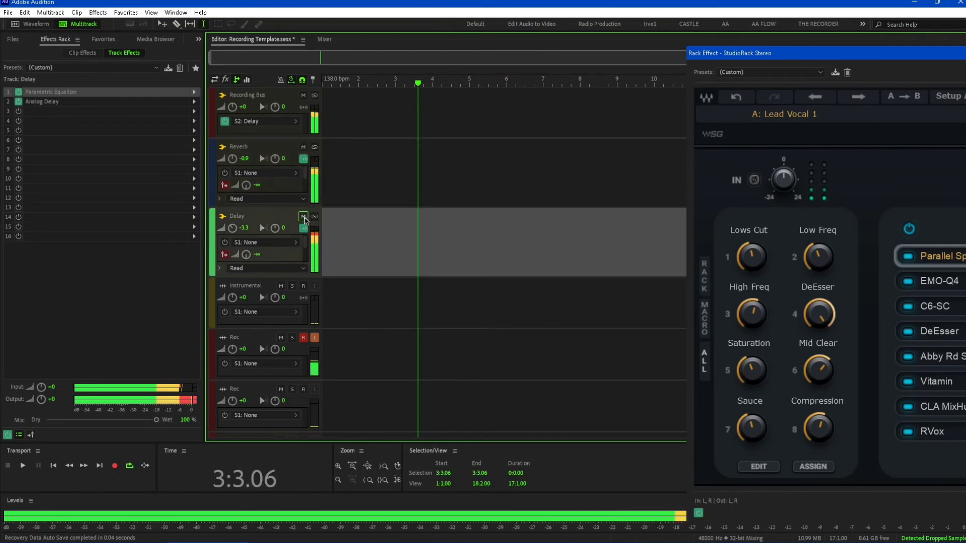
{"action": "left_click", "coordinate": [303, 228]}
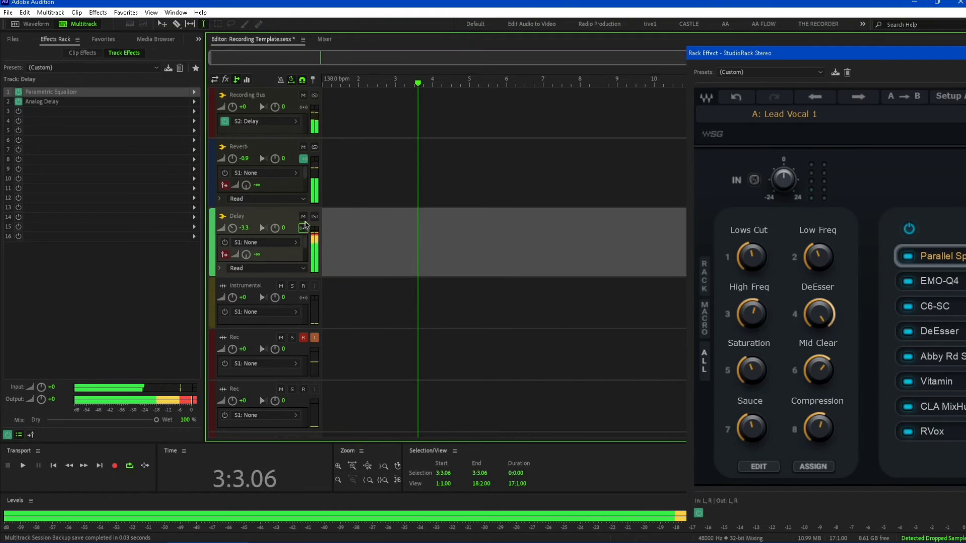
{"action": "left_click", "coordinate": [303, 216]}
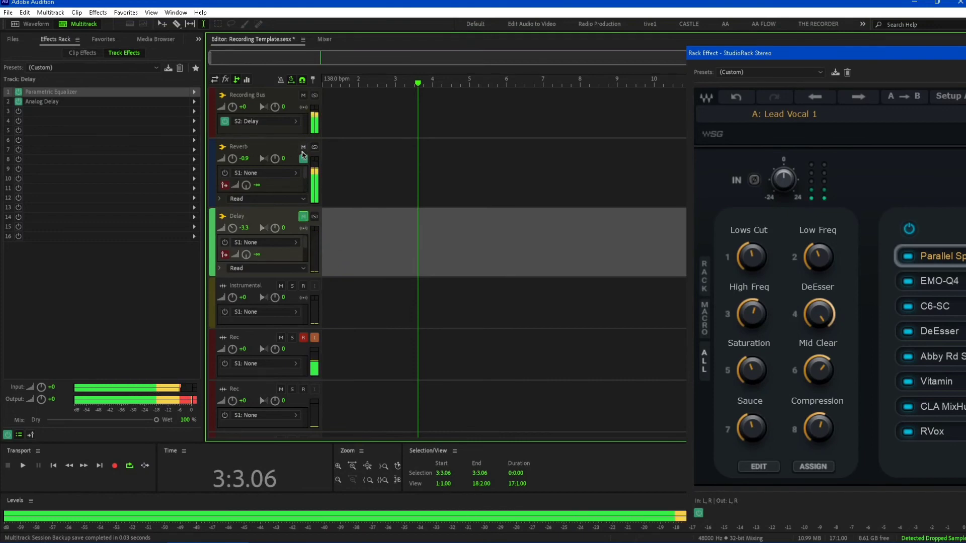
Step: Browse effects available for the Delay bus rack's third slot
{"action": "left_click", "coordinate": [194, 111]}
{"action": "mouse_move", "coordinate": [267, 264]}
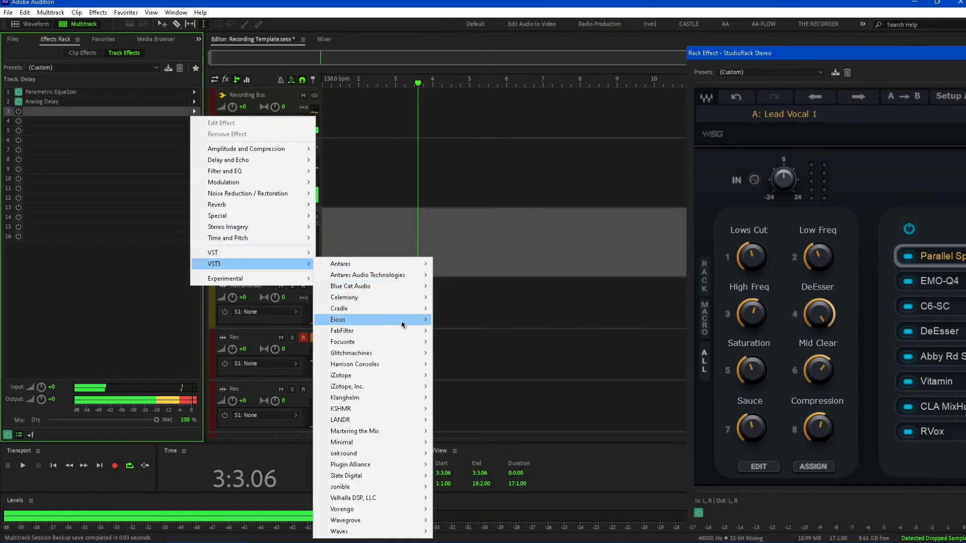